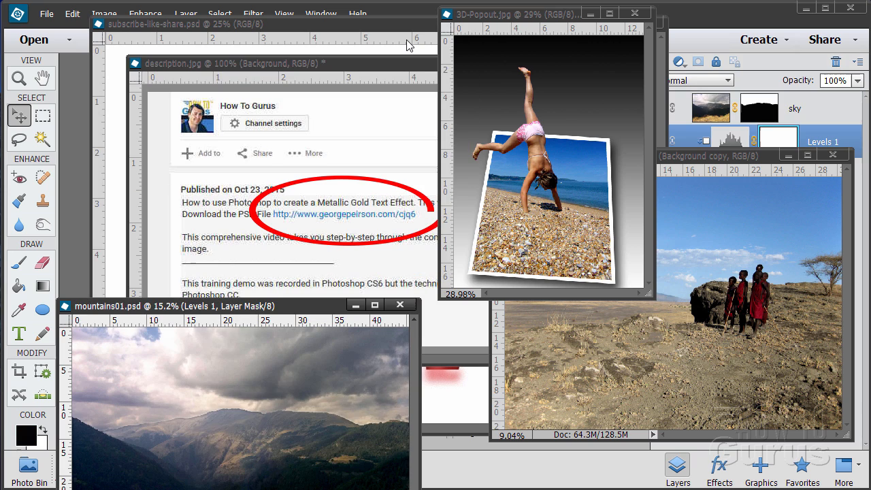
Step: Clear the workspace by minimizing the open image windows and closing Floating Cutout Logo 01.psd
{"action": "left_click", "coordinate": [589, 14]}
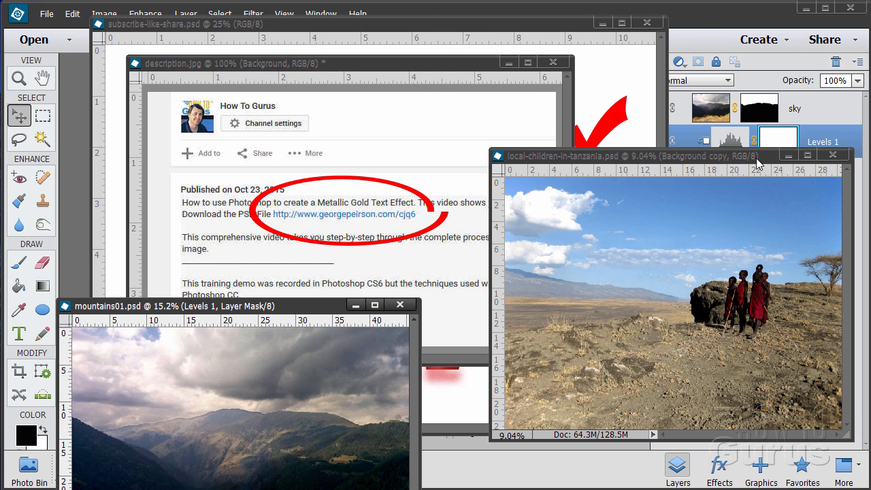
{"action": "left_click", "coordinate": [787, 155]}
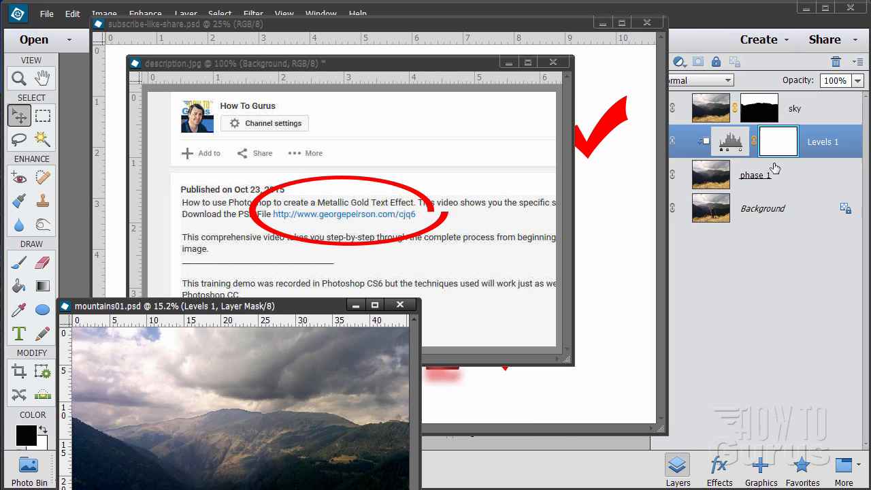
{"action": "left_click", "coordinate": [355, 305]}
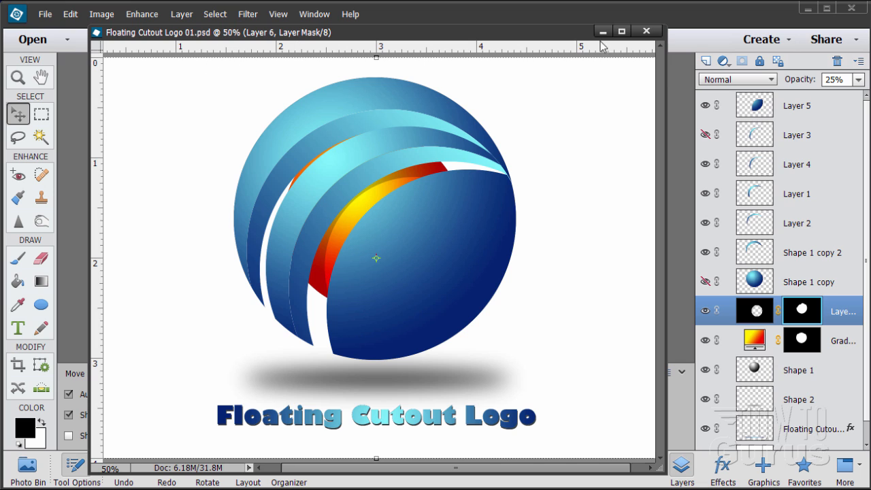
{"action": "left_click", "coordinate": [647, 31]}
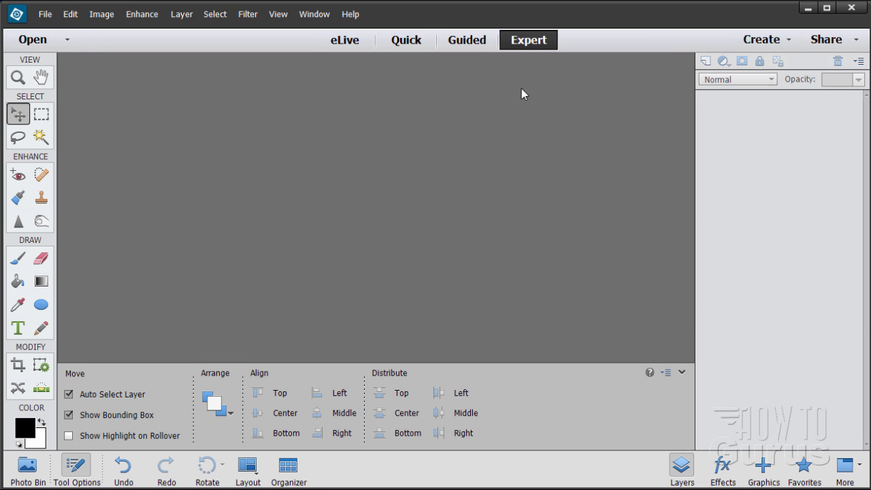
Step: Create a blank 6 x 4 inch RGB document at 300 pixels/inch with white background from the Default Photoshop Elements Size preset
{"action": "left_click", "coordinate": [45, 14]}
{"action": "mouse_move", "coordinate": [57, 30]}
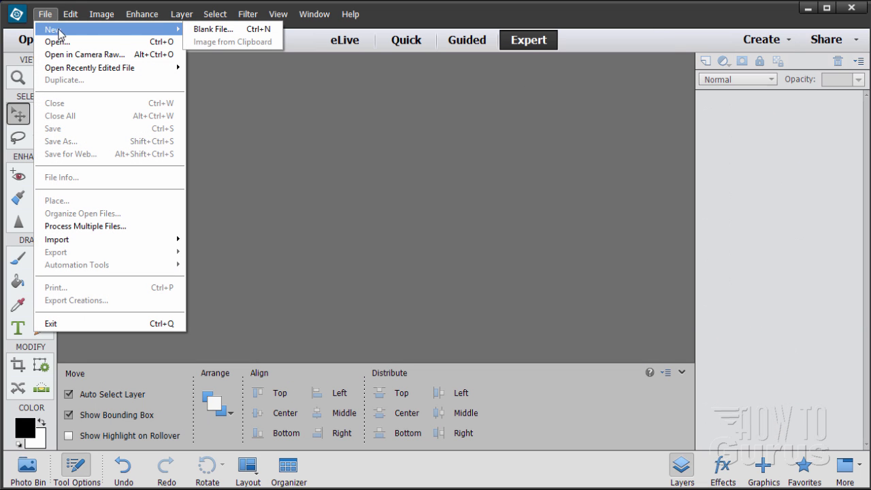
{"action": "left_click", "coordinate": [205, 31]}
{"action": "left_click", "coordinate": [272, 138]}
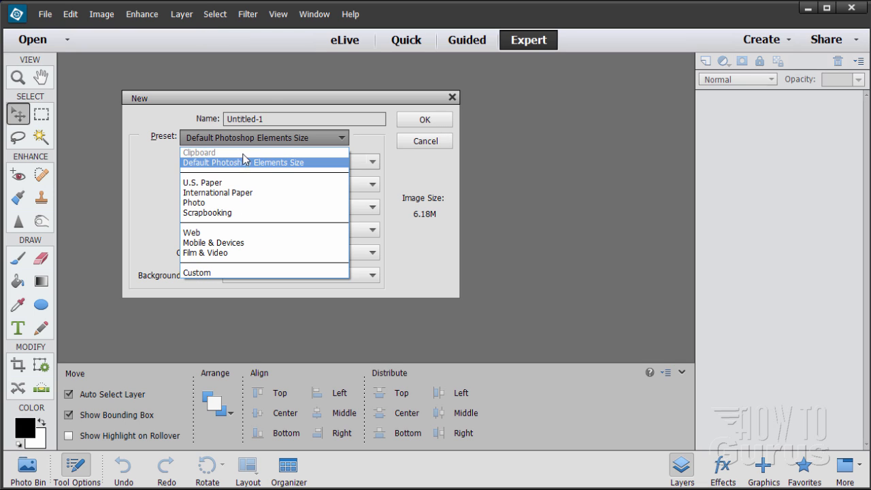
{"action": "left_click", "coordinate": [232, 162]}
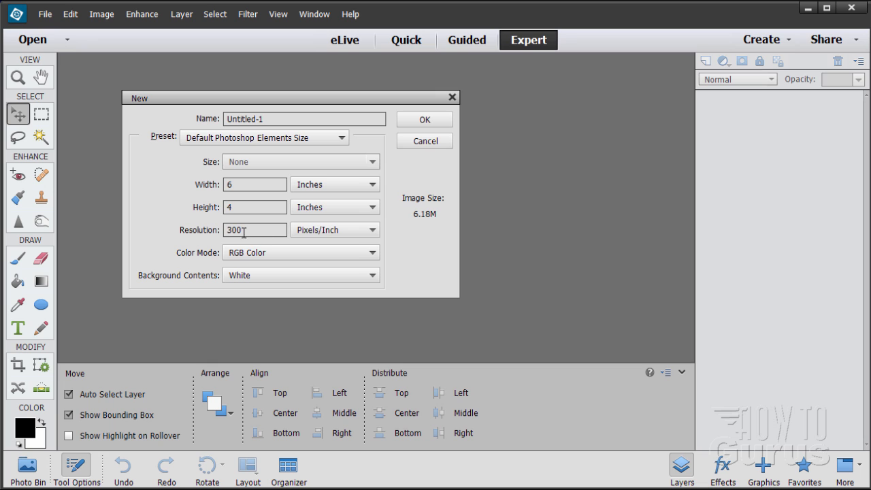
{"action": "left_click", "coordinate": [425, 120]}
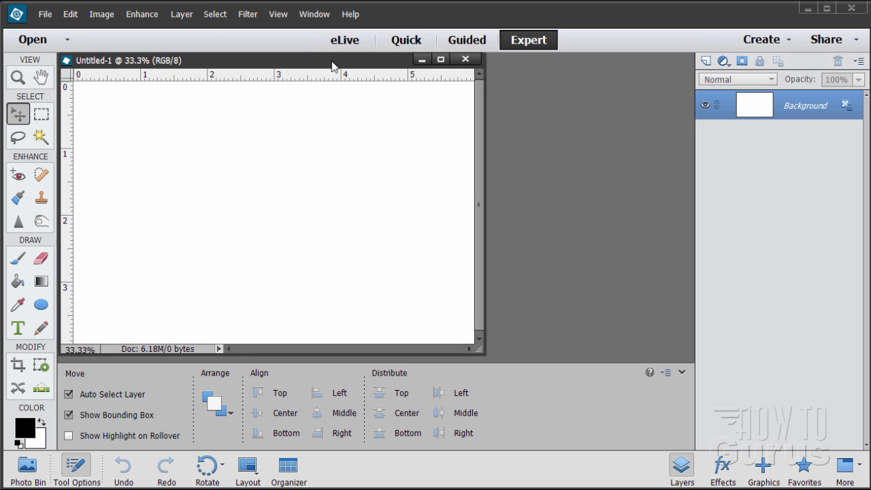
Step: Draw a black circle about 2.3 inches across near the middle of the canvas with the Ellipse shape tool
{"action": "left_click_drag", "start_coordinate": [334, 61], "coordinate": [408, 40]}
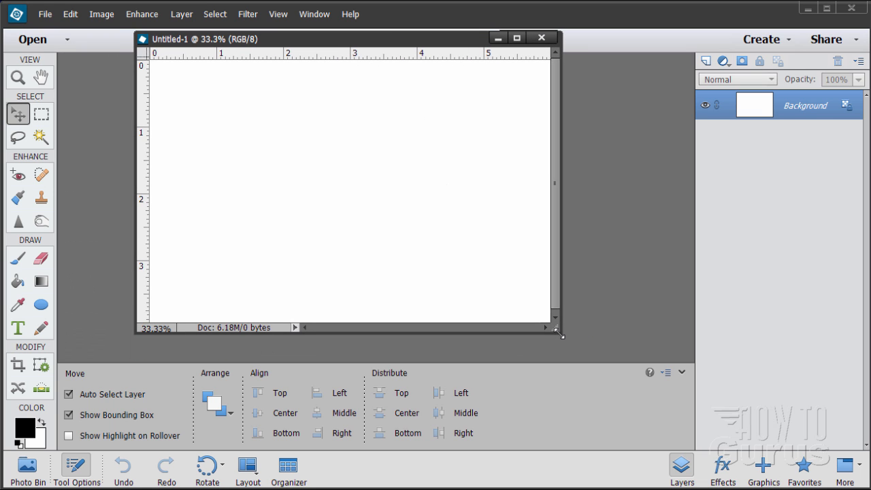
{"action": "left_click_drag", "start_coordinate": [556, 329], "coordinate": [626, 414]}
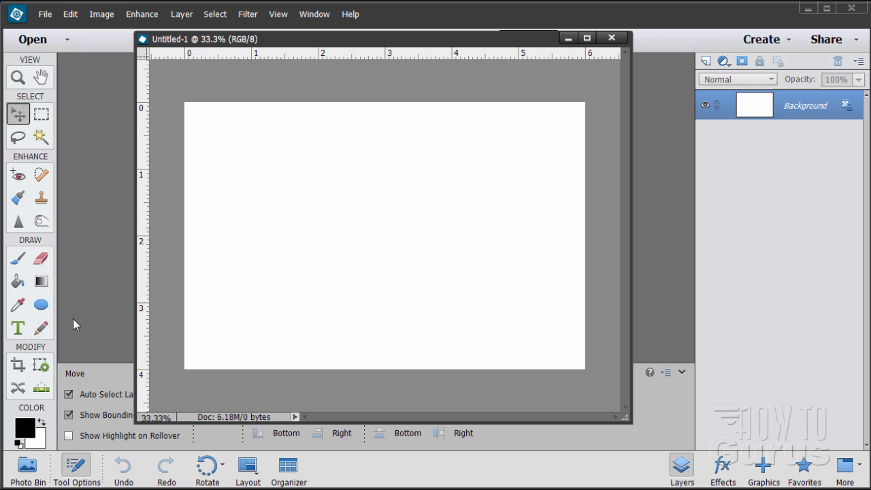
{"action": "left_click", "coordinate": [42, 306]}
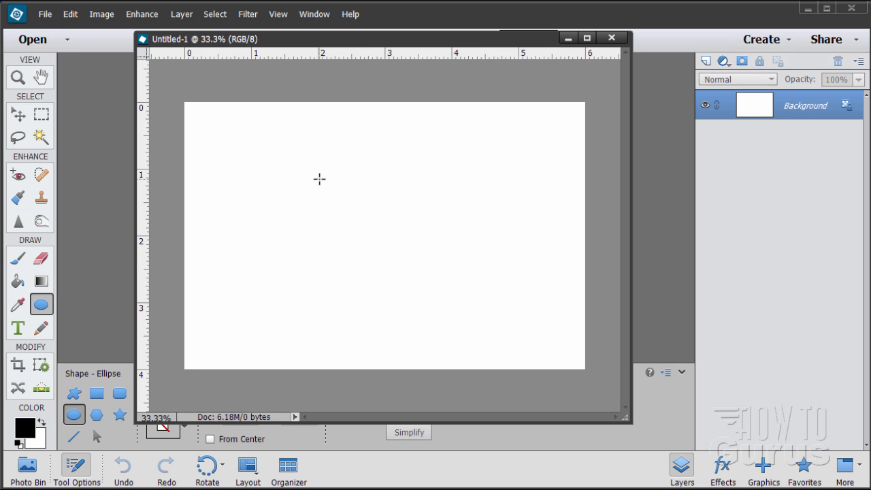
{"action": "left_click_drag", "start_coordinate": [319, 178], "coordinate": [519, 335]}
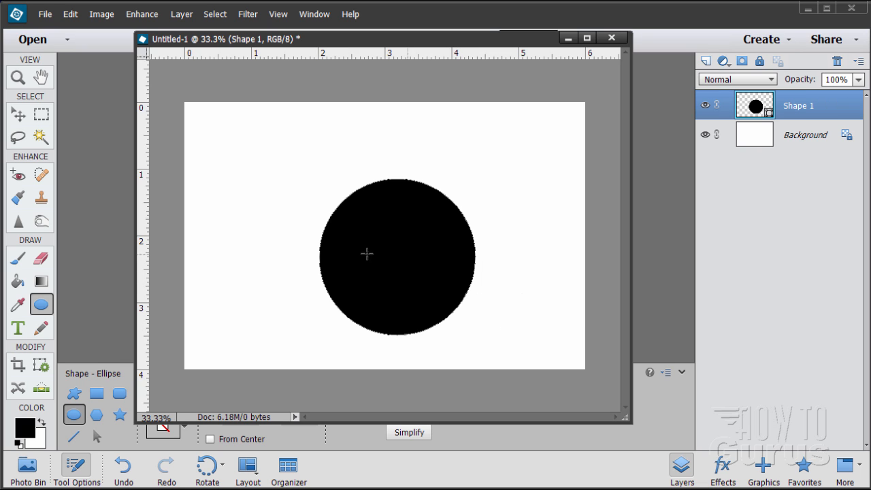
Step: Move the circle up to the horizontal middle of the canvas and scale it proportionally to about 2.7 inches across
{"action": "left_click", "coordinate": [18, 114]}
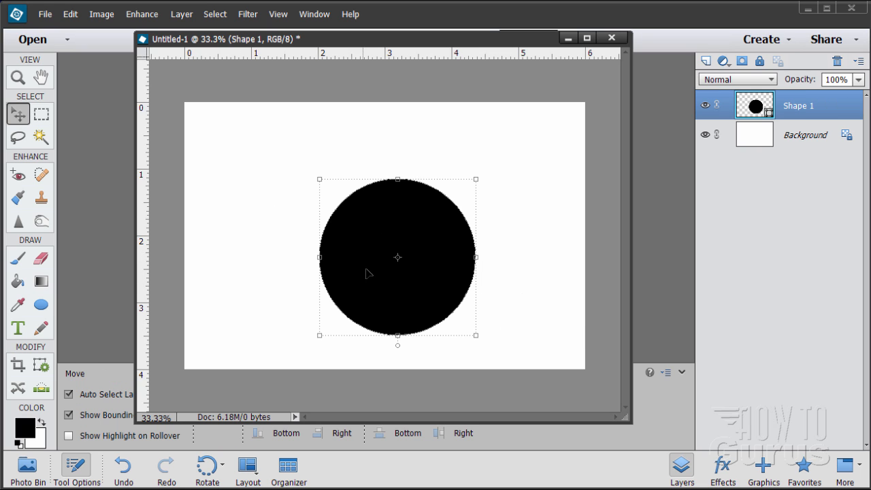
{"action": "left_click_drag", "start_coordinate": [366, 273], "coordinate": [351, 237]}
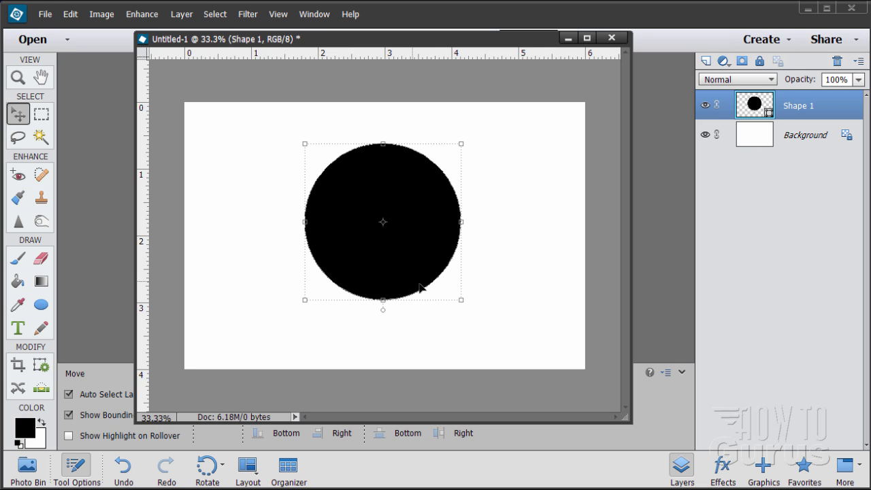
{"action": "left_click_drag", "start_coordinate": [461, 301], "coordinate": [432, 297]}
{"action": "left_click", "coordinate": [426, 328]}
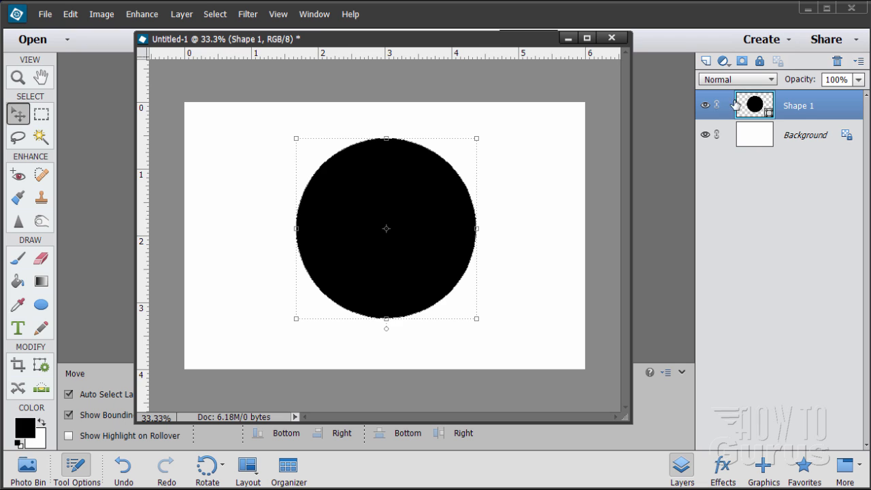
Step: Duplicate the circle's Shape 1 layer and simplify the copy
{"action": "left_click_drag", "start_coordinate": [757, 108], "coordinate": [706, 61]}
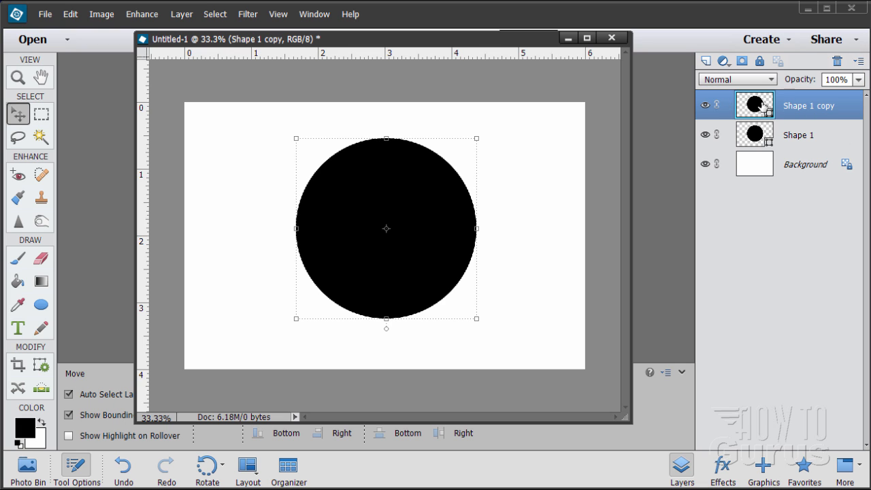
{"action": "right_click", "coordinate": [783, 107]}
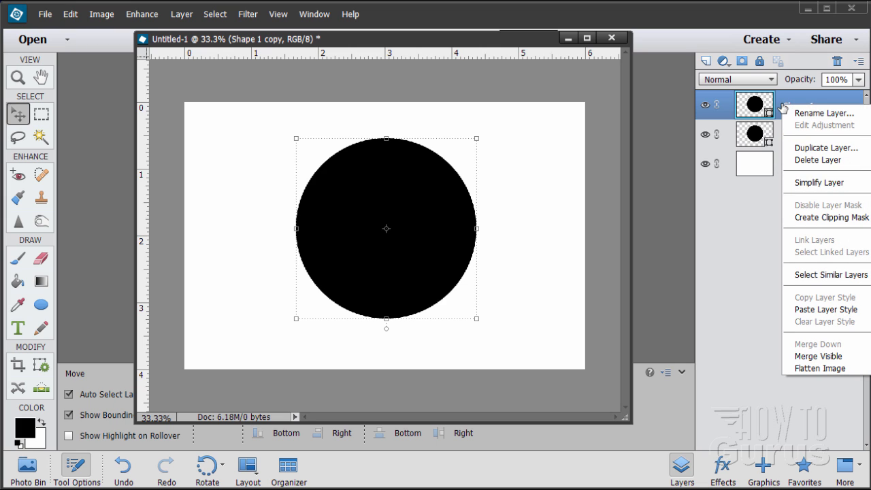
{"action": "left_click", "coordinate": [811, 183]}
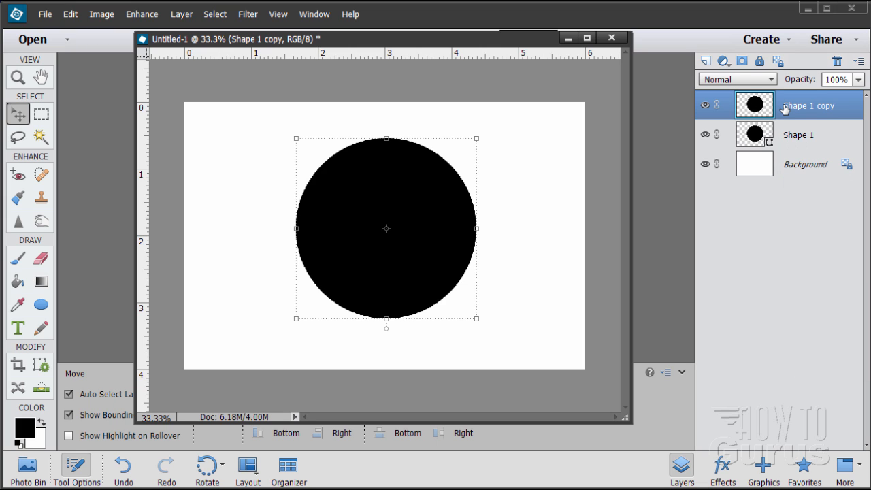
Step: Hide the original Shape 1 layer and rename the simplified copy as Sphere
{"action": "left_click", "coordinate": [706, 136]}
{"action": "double_click", "coordinate": [796, 136]}
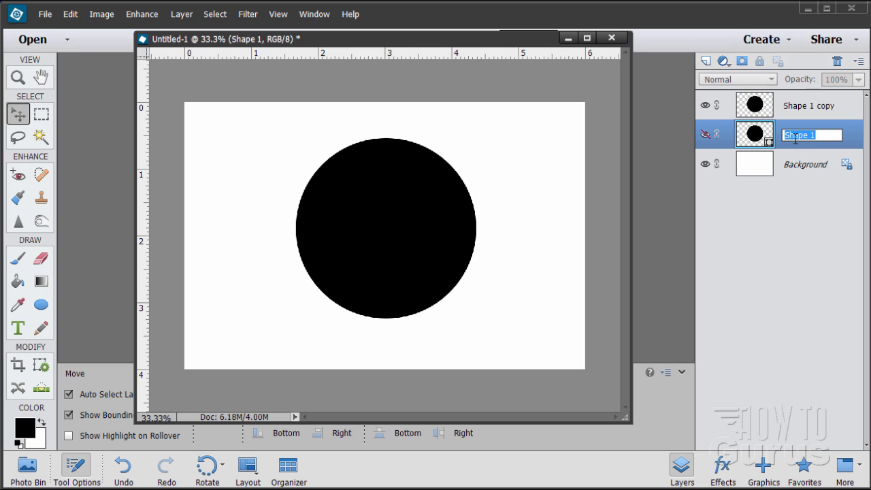
{"action": "left_click", "coordinate": [828, 137]}
{"action": "left_click", "coordinate": [793, 112]}
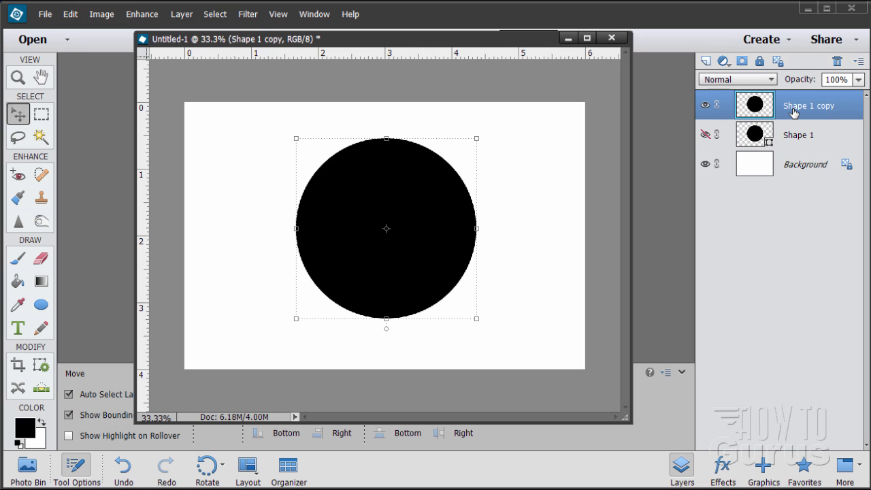
{"action": "double_click", "coordinate": [794, 110]}
{"action": "type", "text": "Sph"}
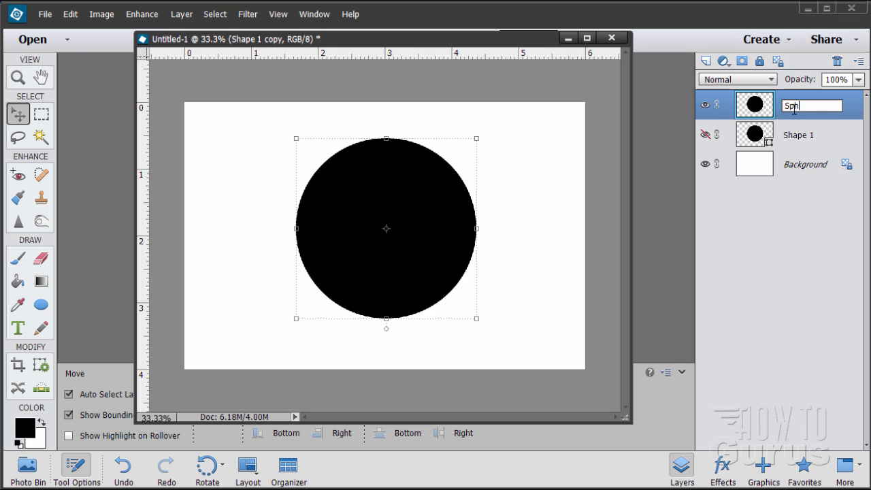
{"action": "type", "text": "ere"}
{"action": "key", "text": "Return"}
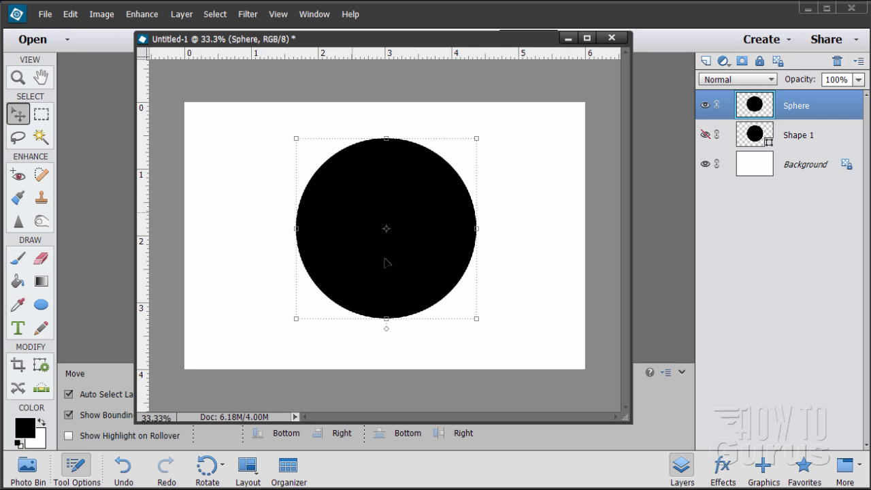
{"action": "left_click", "coordinate": [182, 15]}
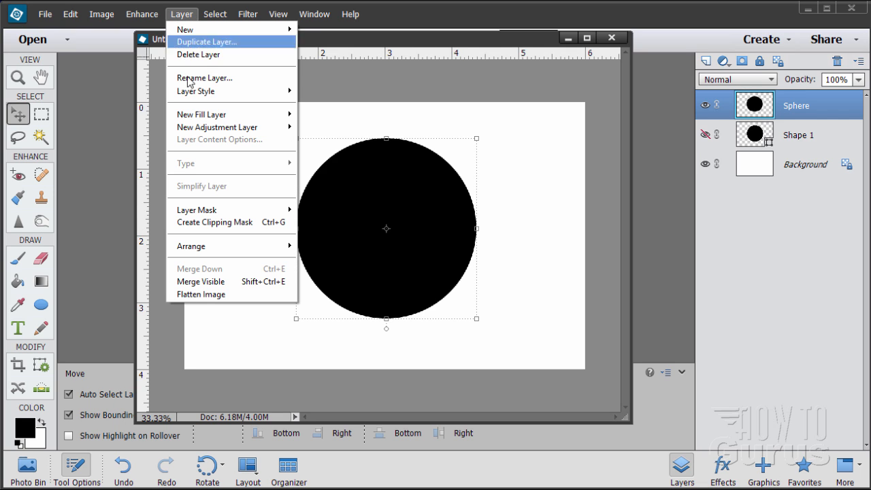
{"action": "mouse_move", "coordinate": [204, 114]}
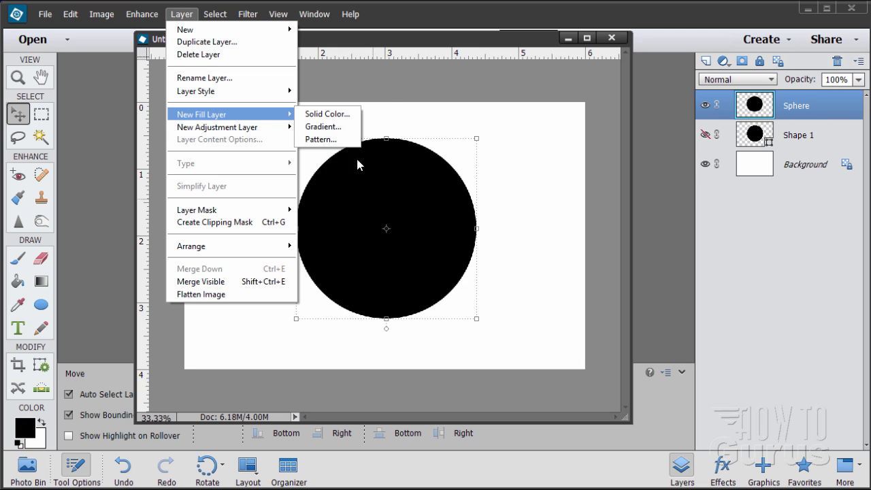
{"action": "left_click", "coordinate": [420, 190]}
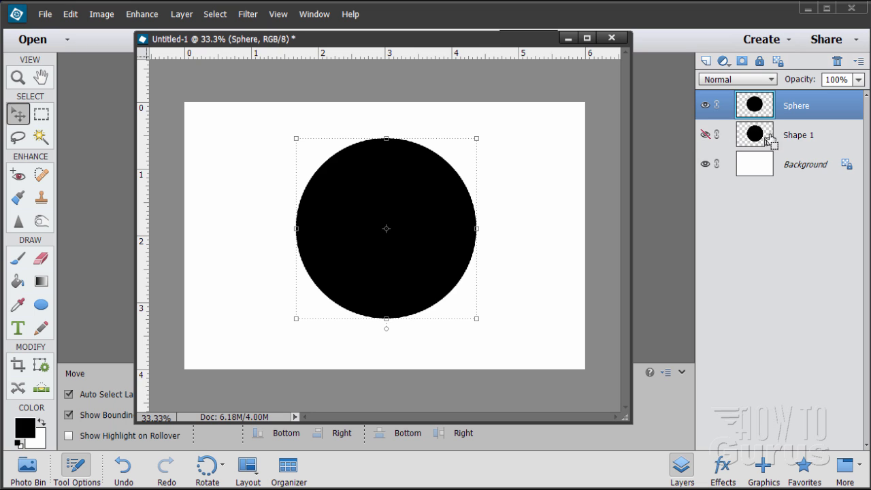
Step: Load the Sphere layer's outline as a selection and set the foreground color to light cyan, #76fdff
{"action": "left_click", "coordinate": [758, 108], "text": "ctrl"}
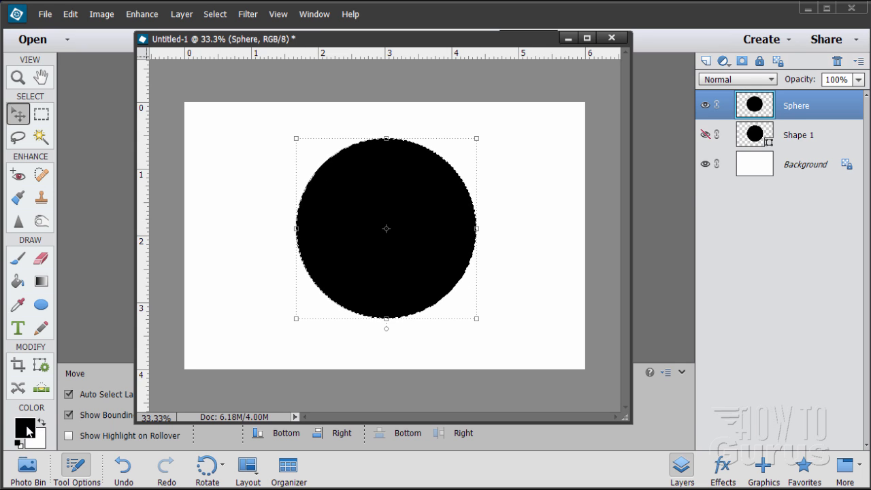
{"action": "left_click", "coordinate": [27, 430]}
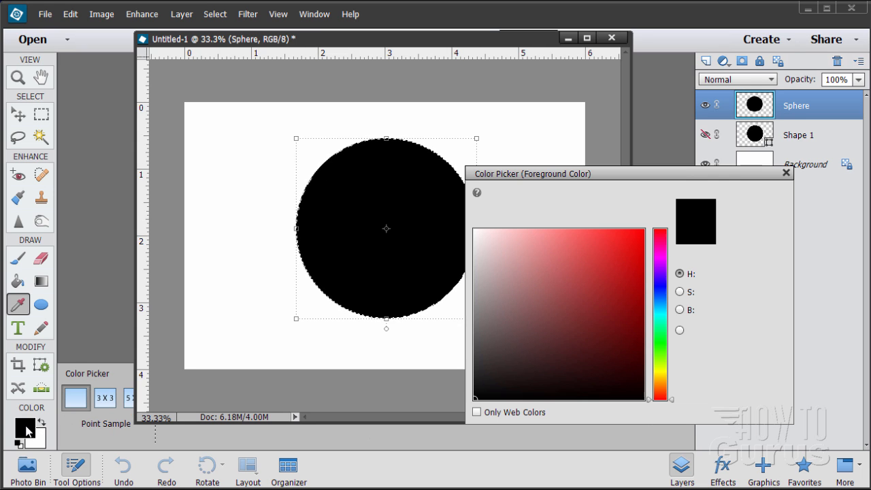
{"action": "left_click", "coordinate": [663, 315]}
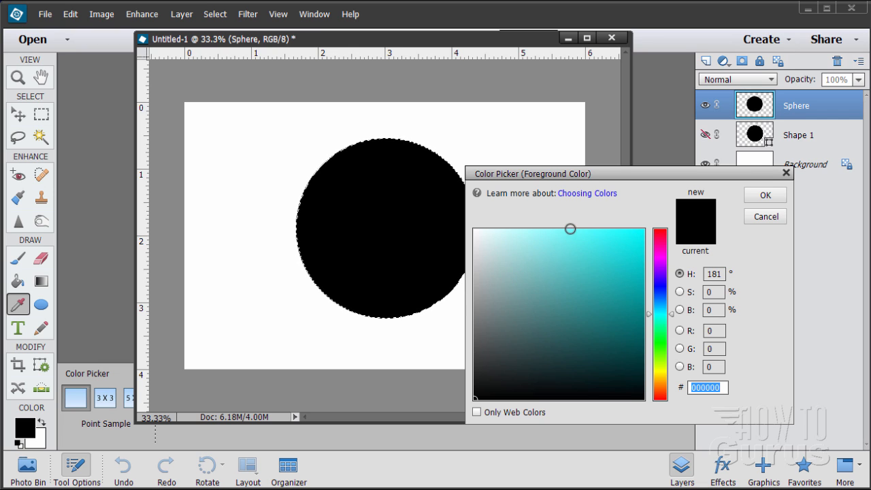
{"action": "left_click", "coordinate": [568, 232]}
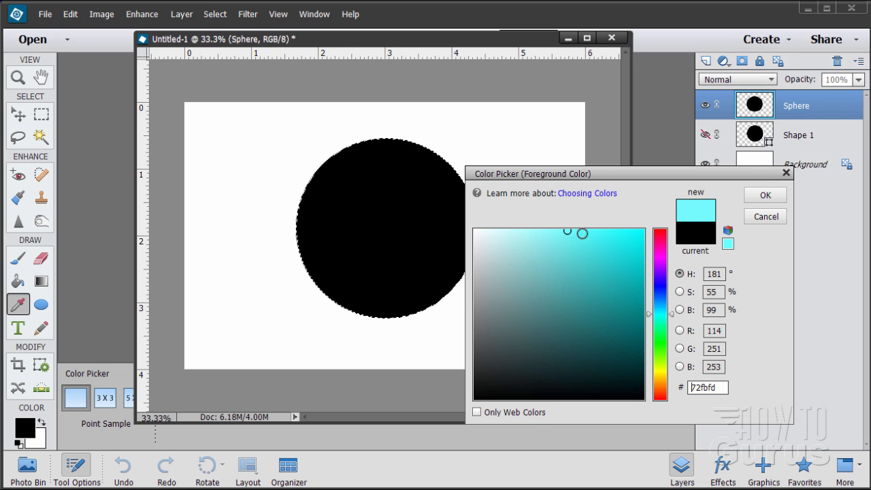
{"action": "left_click_drag", "start_coordinate": [565, 232], "coordinate": [565, 230]}
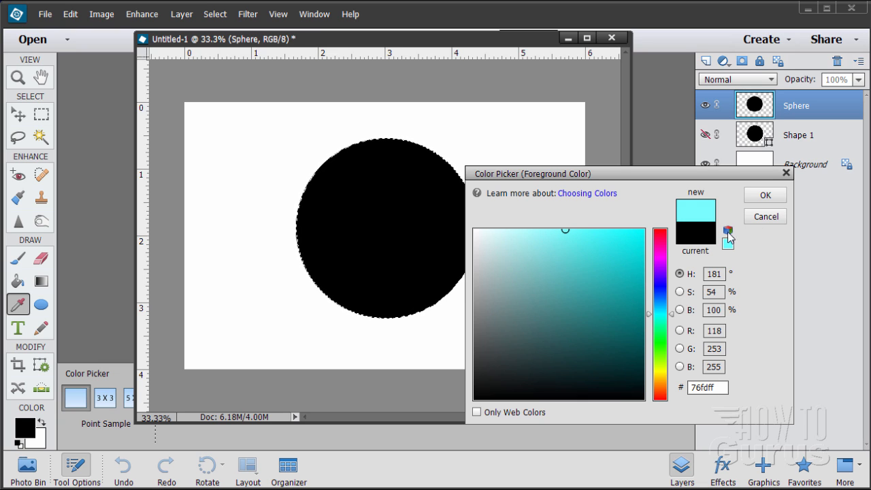
{"action": "left_click", "coordinate": [762, 195]}
{"action": "key", "text": "v"}
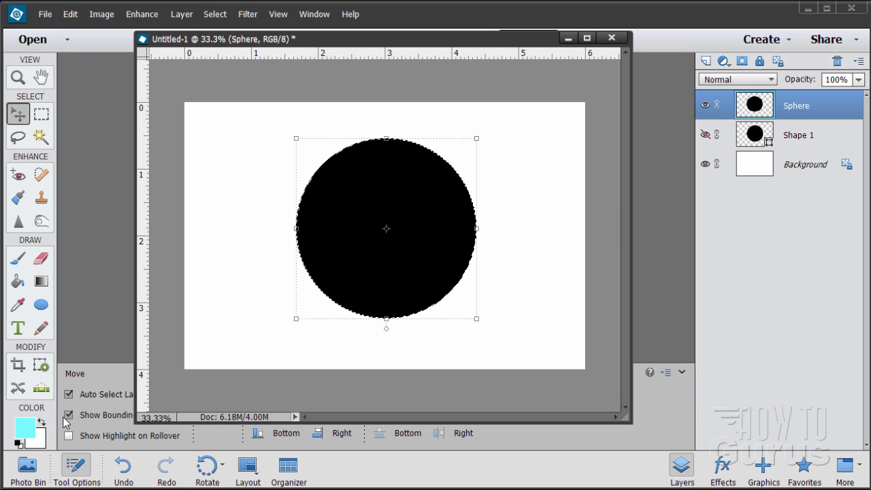
Step: Set the background color to dark blue, #020c6c
{"action": "left_click", "coordinate": [40, 445]}
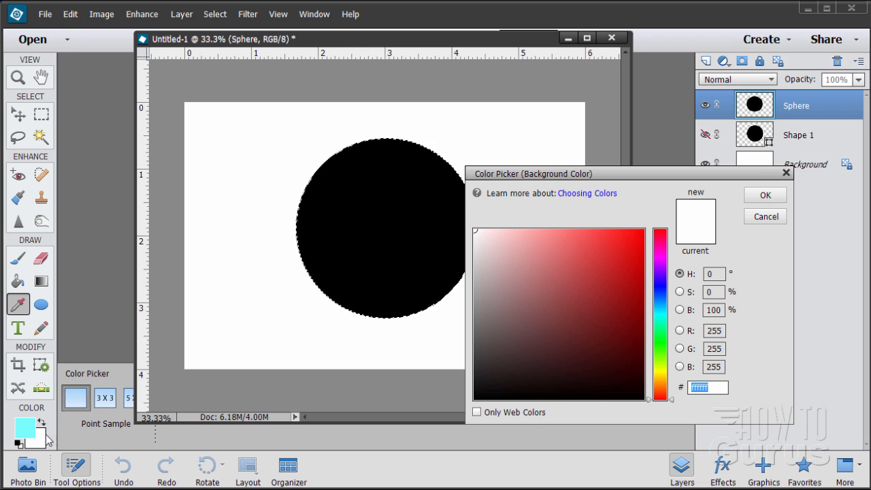
{"action": "left_click", "coordinate": [660, 290]}
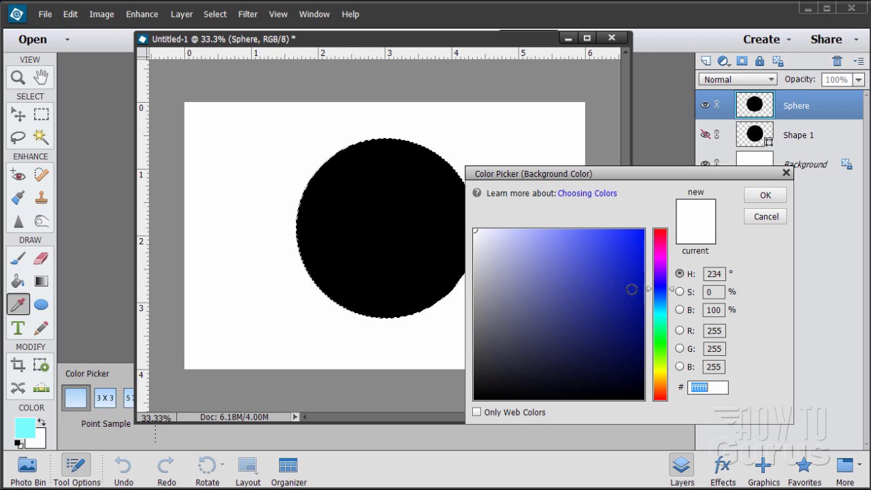
{"action": "left_click", "coordinate": [640, 327]}
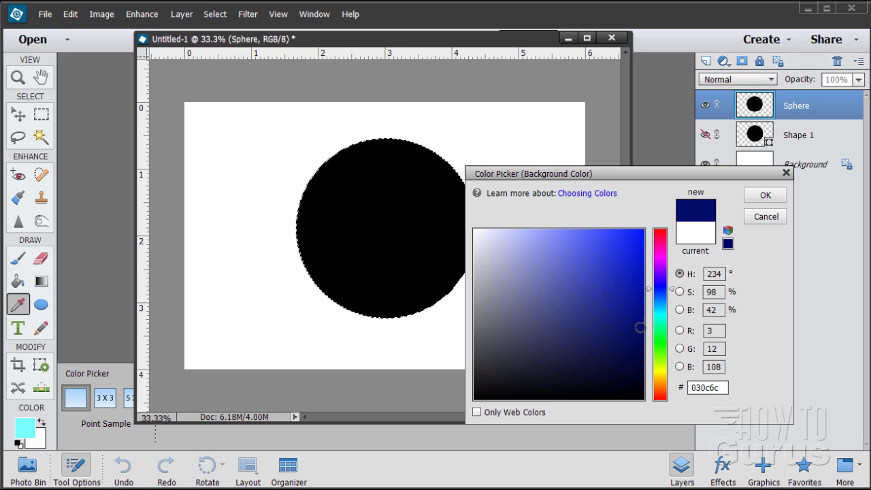
{"action": "left_click", "coordinate": [641, 327]}
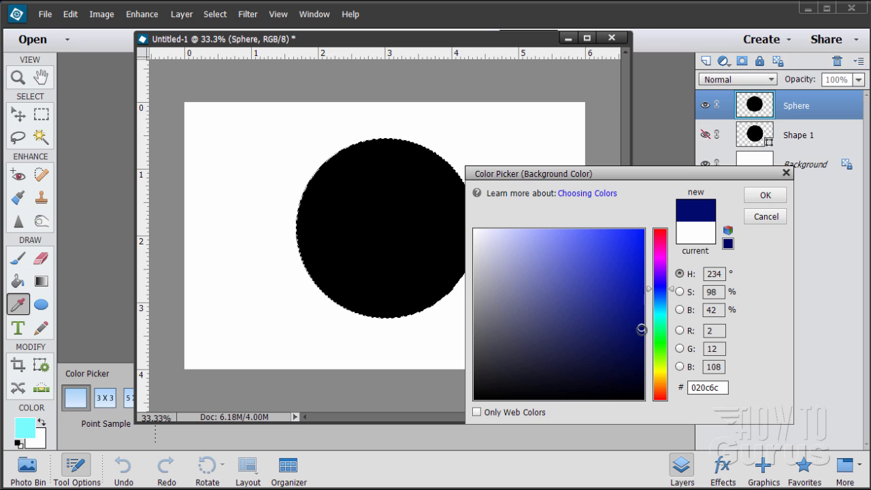
{"action": "left_click", "coordinate": [765, 196]}
{"action": "key", "text": "v"}
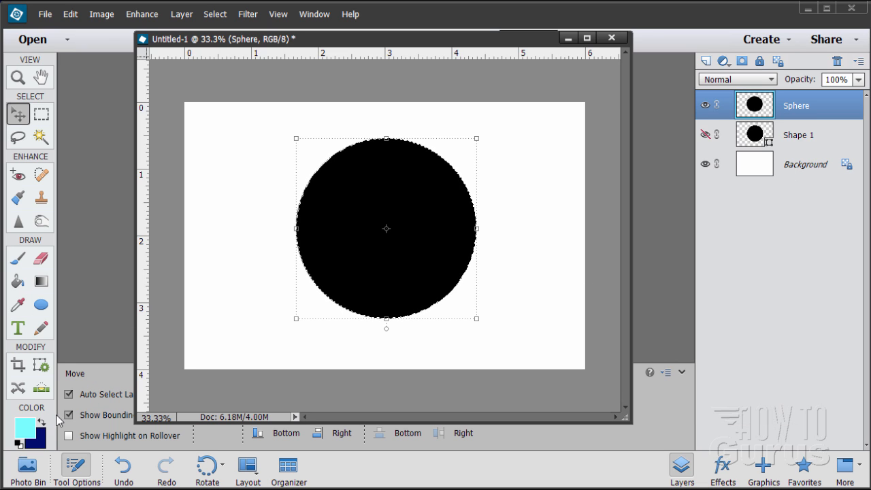
Step: Brighten the background color to a slightly lighter dark blue, #020e82
{"action": "left_click", "coordinate": [43, 441]}
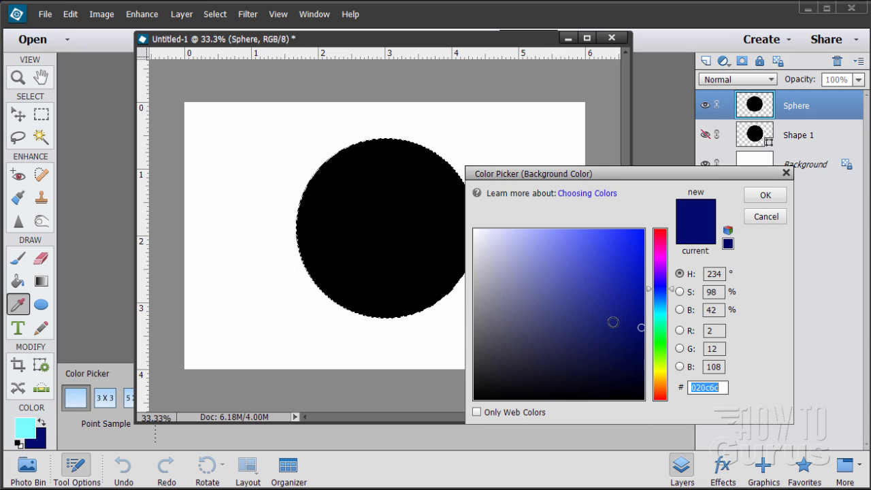
{"action": "left_click", "coordinate": [642, 312]}
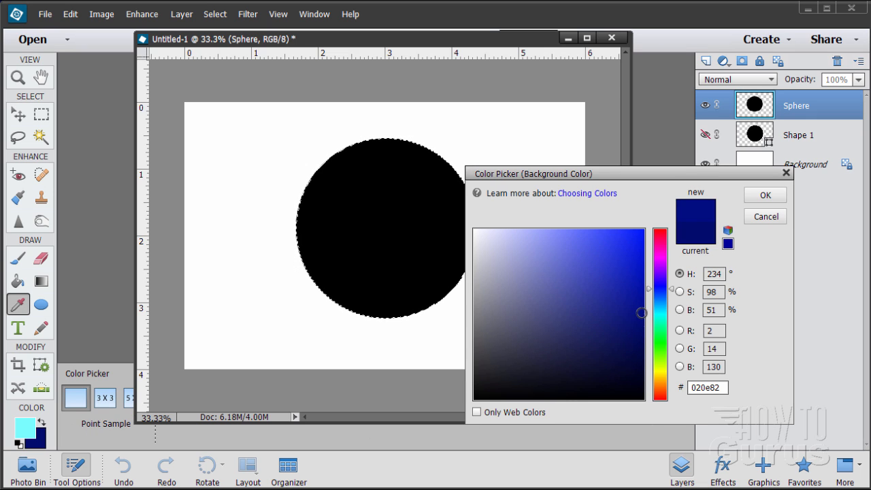
{"action": "left_click", "coordinate": [765, 196]}
{"action": "key", "text": "v"}
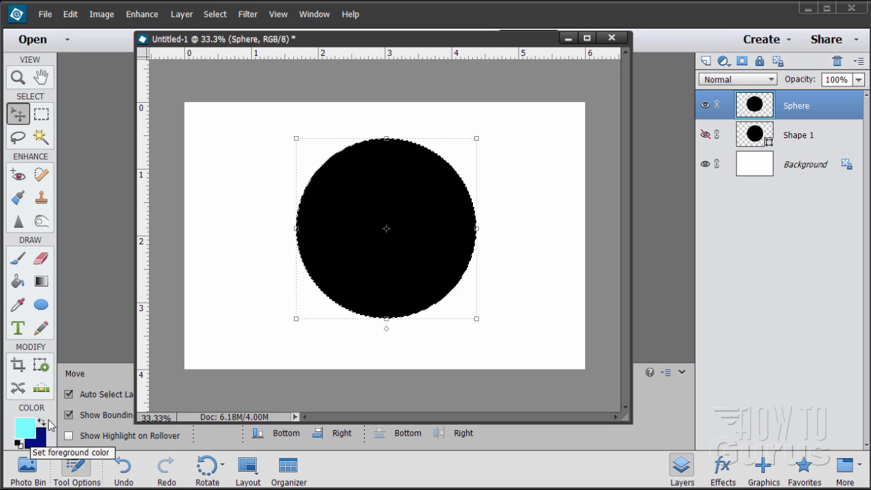
Step: Change the background color to a less saturated dark blue, #1a237e
{"action": "left_click", "coordinate": [34, 441]}
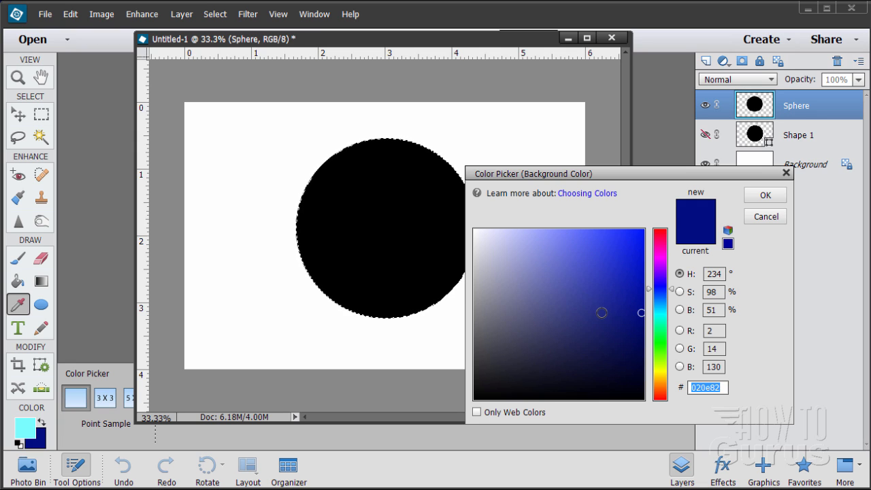
{"action": "left_click", "coordinate": [601, 313]}
{"action": "left_click", "coordinate": [614, 313]}
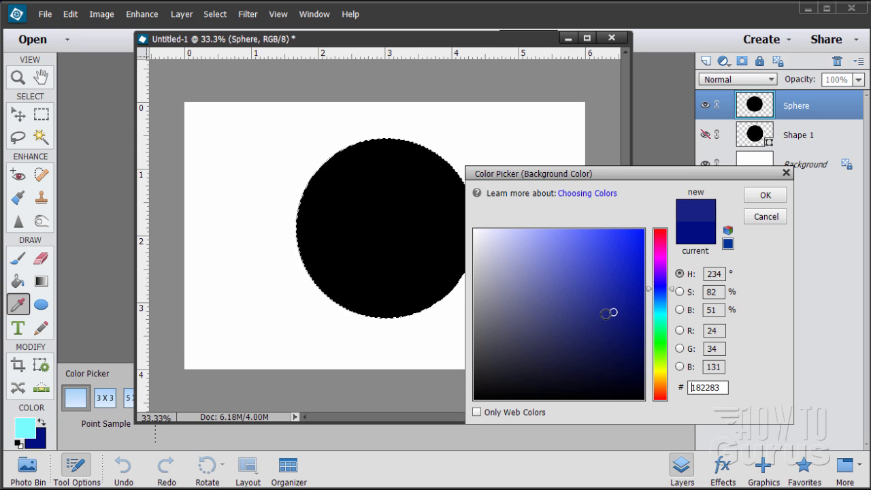
{"action": "left_click", "coordinate": [605, 314]}
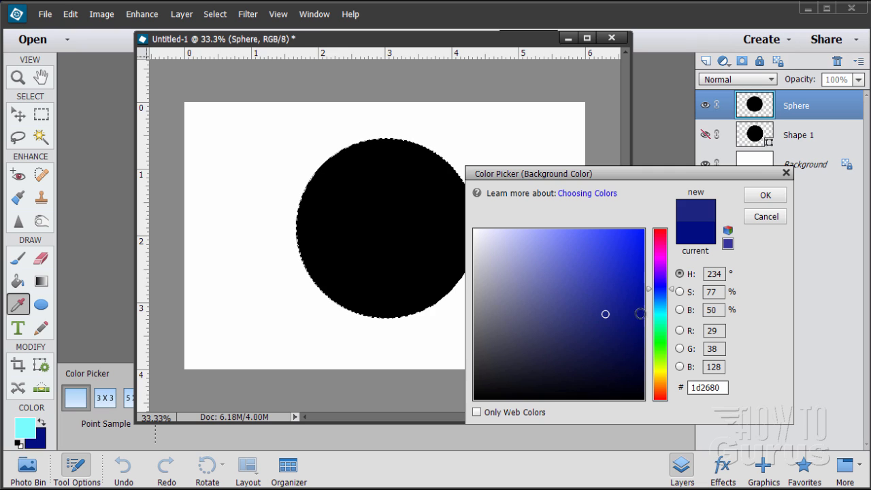
{"action": "left_click", "coordinate": [610, 315]}
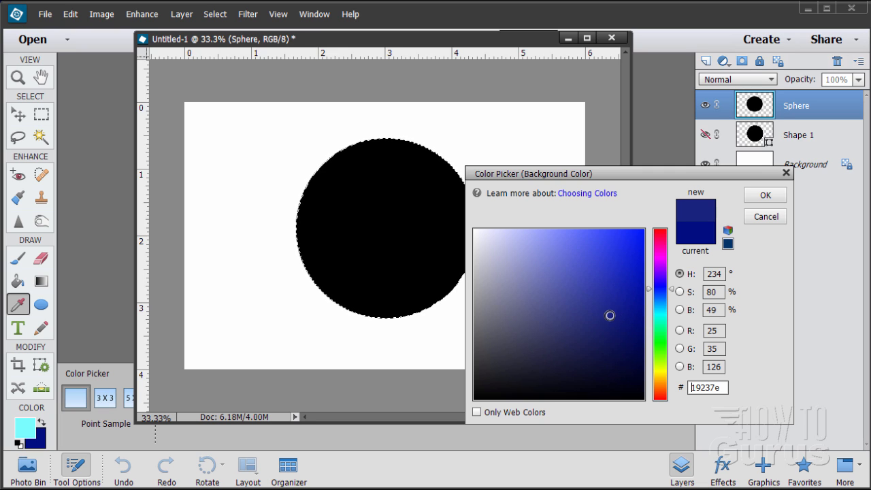
{"action": "left_click", "coordinate": [609, 315]}
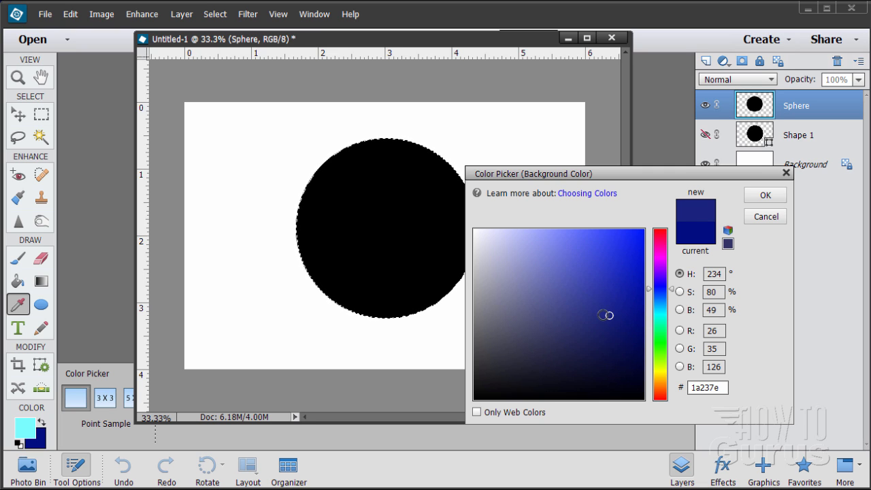
{"action": "left_click", "coordinate": [764, 195]}
{"action": "key", "text": "v"}
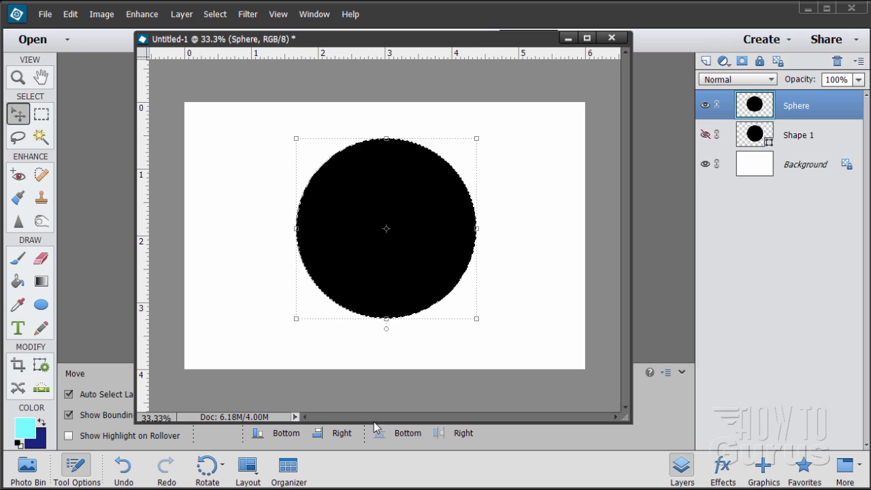
Step: Set up the Gradient tool with the Foreground to Background preset, Radial style, and Reverse turned off
{"action": "left_click_drag", "start_coordinate": [374, 423], "coordinate": [377, 344]}
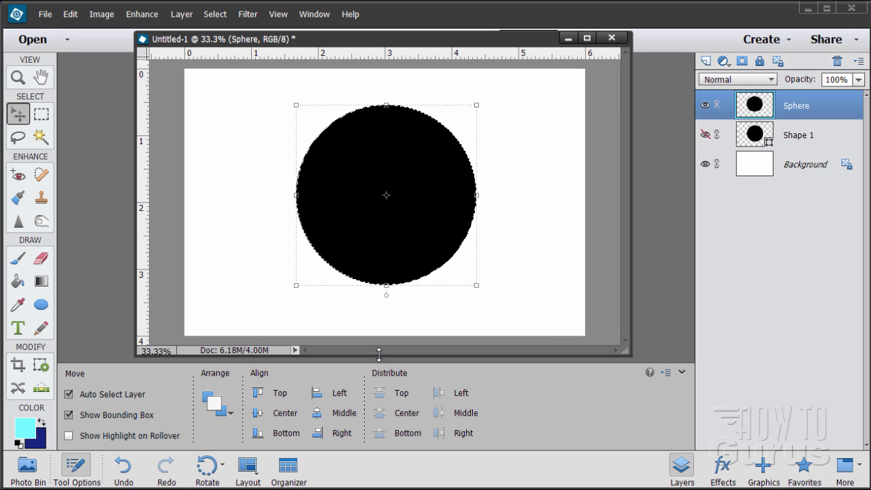
{"action": "left_click", "coordinate": [40, 282]}
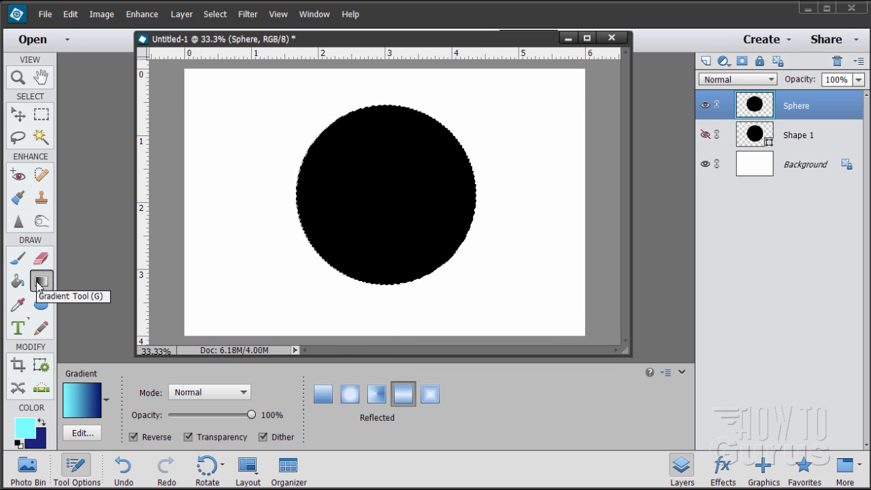
{"action": "left_click", "coordinate": [82, 400]}
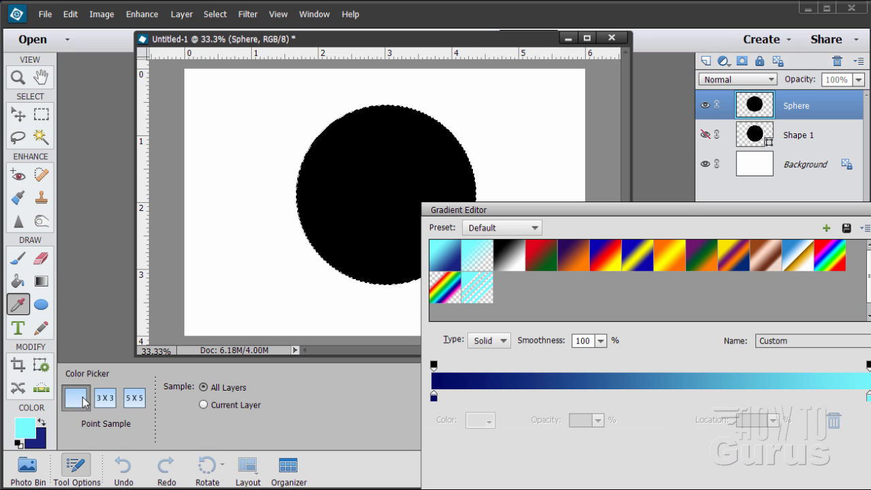
{"action": "left_click", "coordinate": [444, 258]}
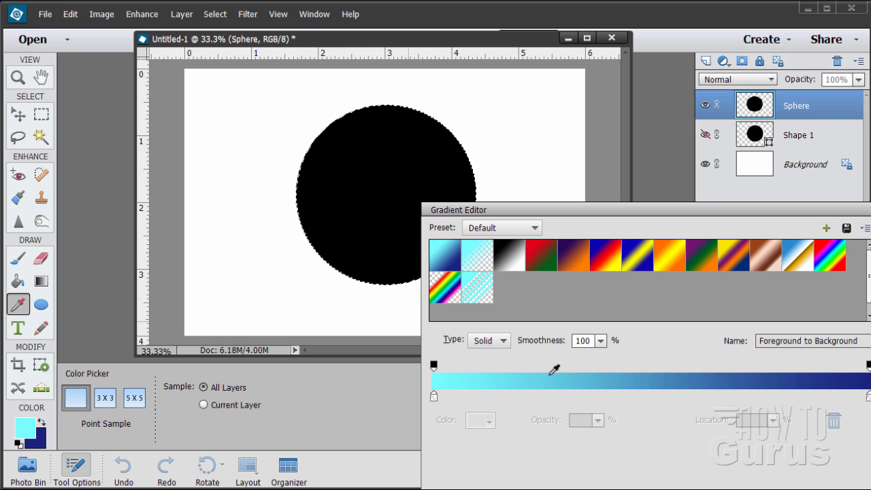
{"action": "key", "text": "Return"}
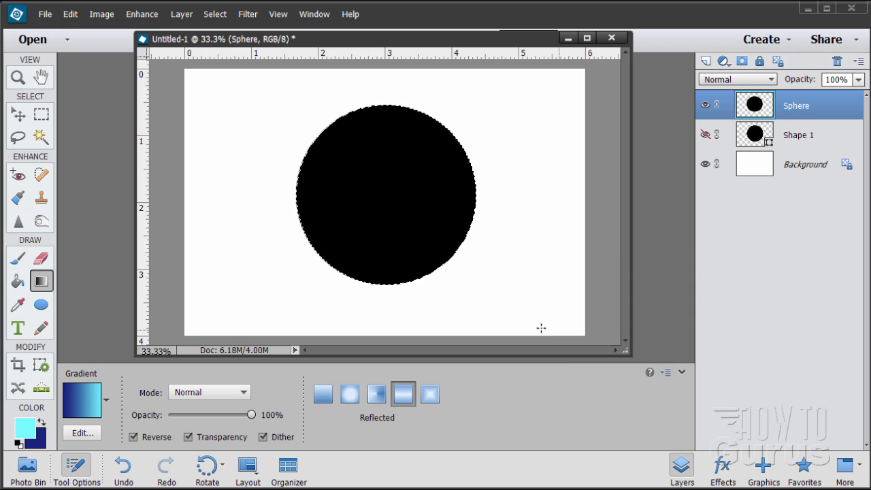
{"action": "left_click", "coordinate": [349, 395]}
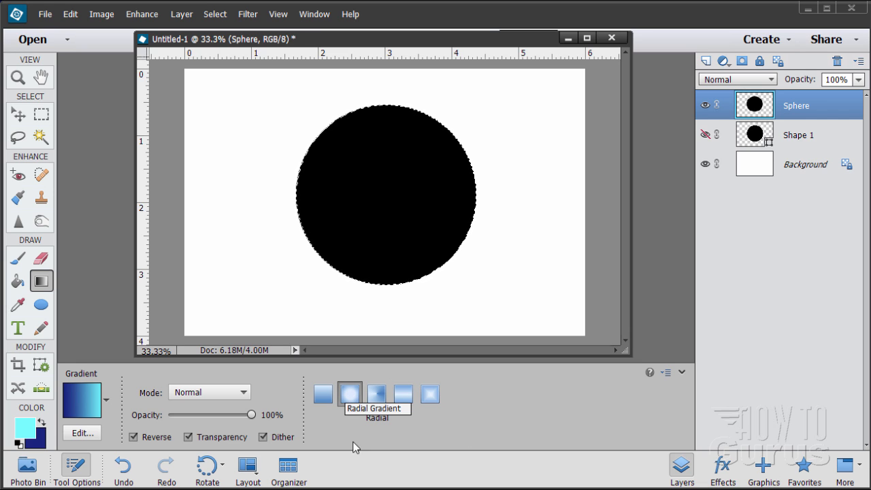
{"action": "left_click", "coordinate": [134, 437]}
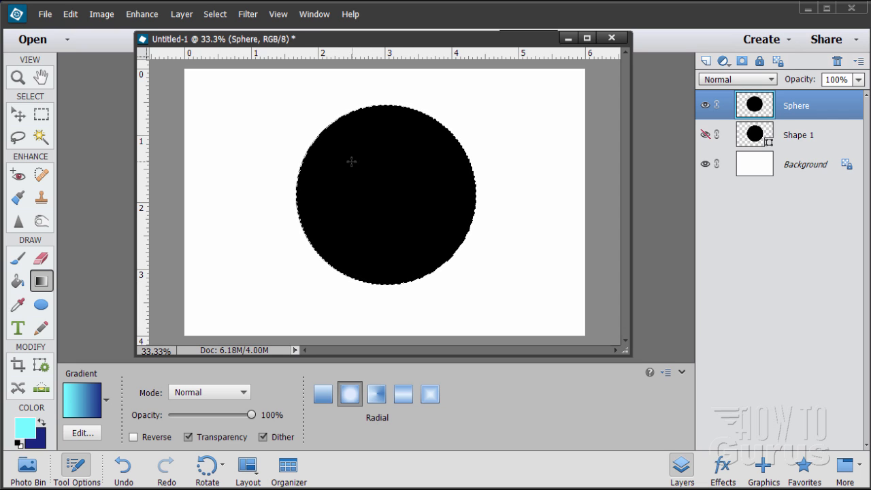
Step: Fill the selected circle with the radial gradient, running from its upper-left area to near its lower-right edge, and deselect
{"action": "left_click_drag", "start_coordinate": [438, 257], "coordinate": [439, 259]}
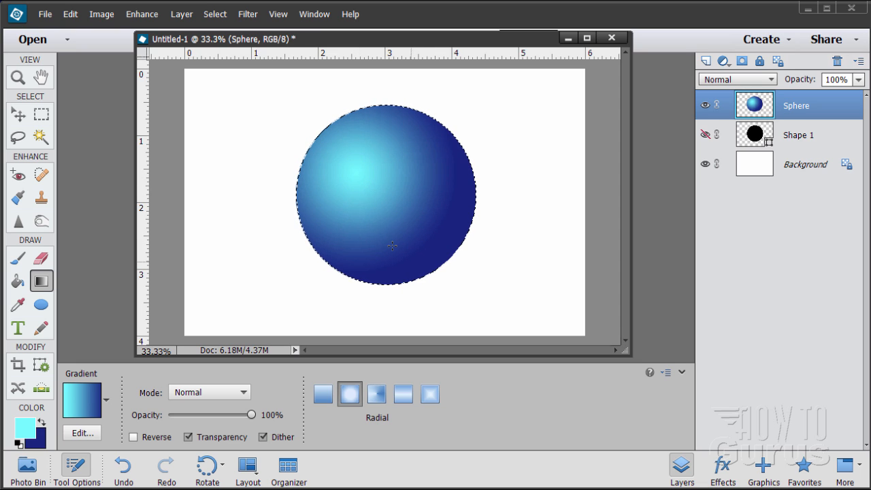
{"action": "left_click_drag", "start_coordinate": [347, 158], "coordinate": [430, 242]}
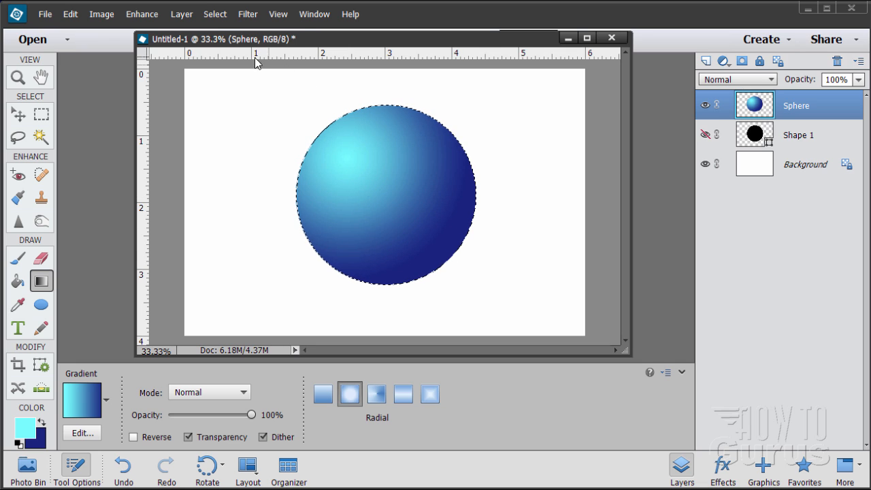
{"action": "left_click", "coordinate": [214, 14]}
{"action": "left_click", "coordinate": [219, 43]}
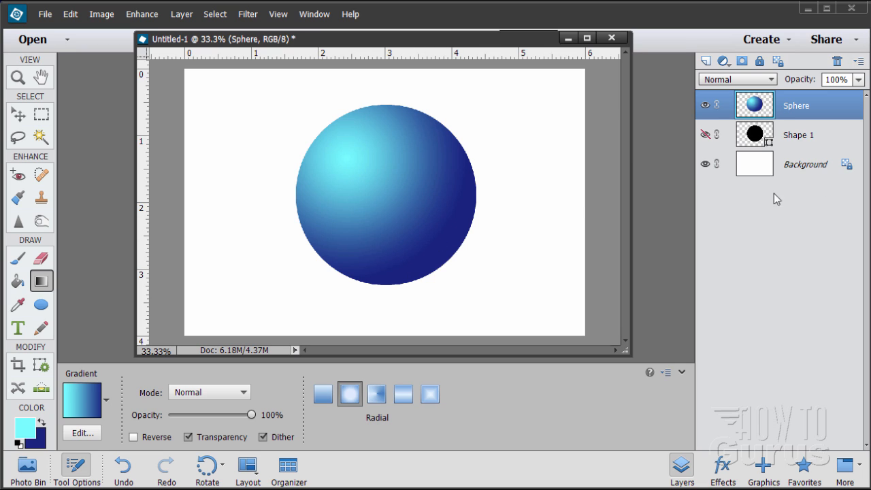
Step: Load the outline of the re-shown Shape 1 layer as a selection and offset it about 0.2 inches right and 0.3 inches down
{"action": "left_click", "coordinate": [704, 134]}
{"action": "left_click", "coordinate": [756, 137], "text": "ctrl"}
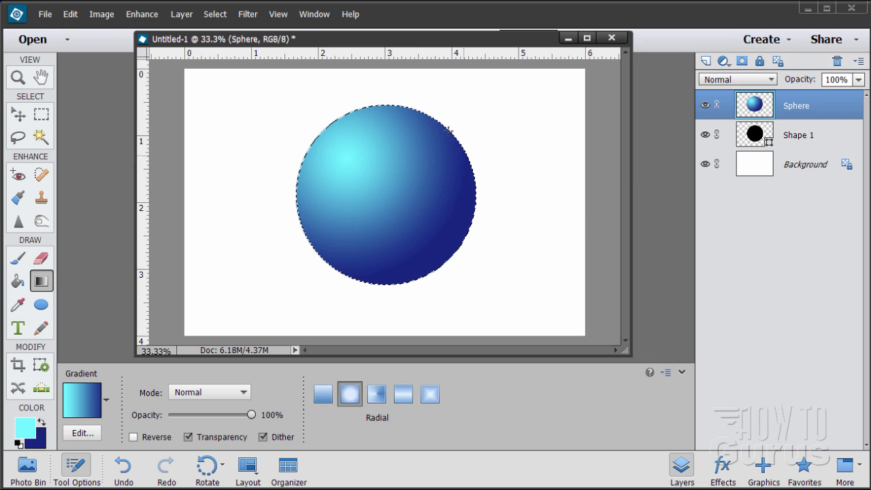
{"action": "left_click", "coordinate": [38, 119]}
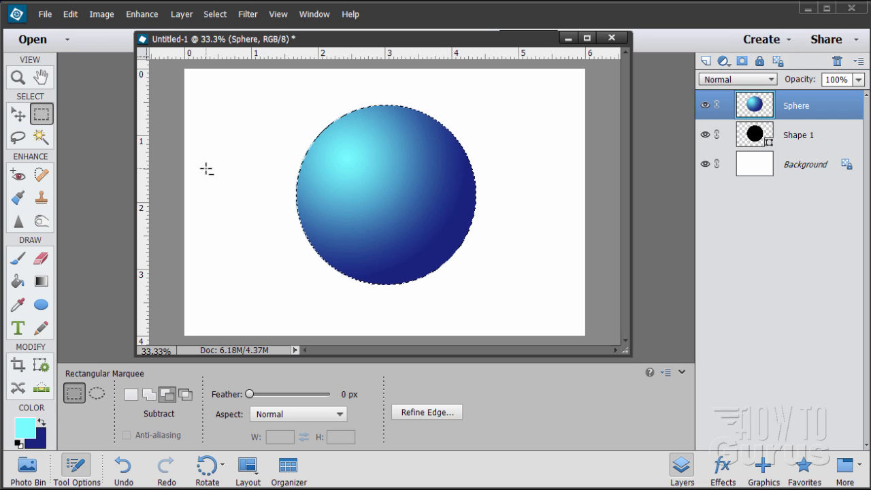
{"action": "key", "text": "shift+Right"}
{"action": "key", "text": "shift+Right"}
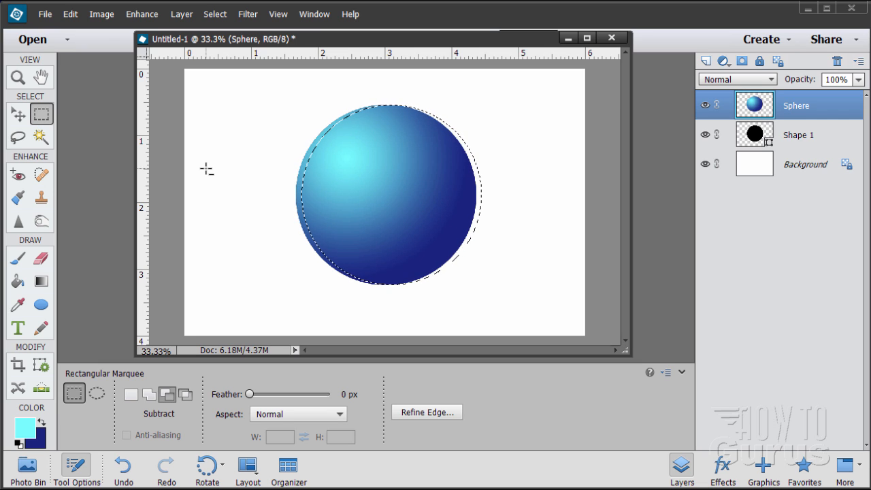
{"action": "key", "text": "shift+Right"}
{"action": "key", "text": "shift+Right"}
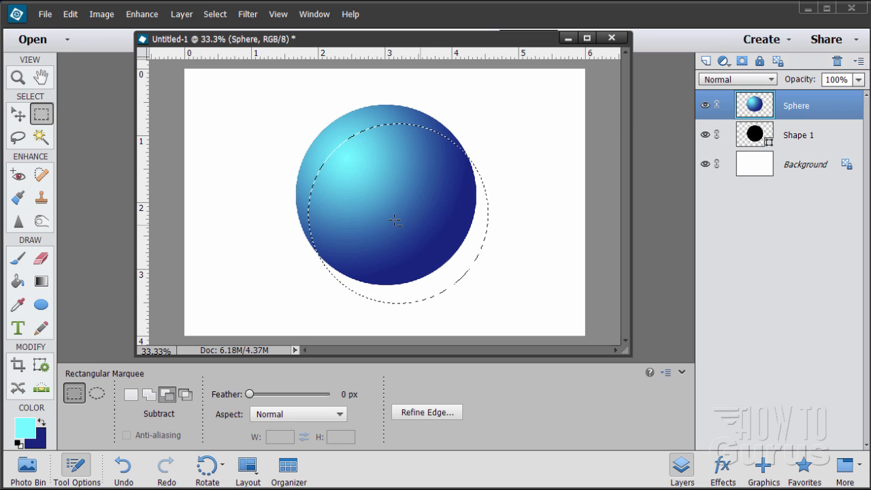
Step: Cut the selected part of the Sphere layer onto a new layer
{"action": "left_click", "coordinate": [182, 14]}
{"action": "mouse_move", "coordinate": [185, 29]}
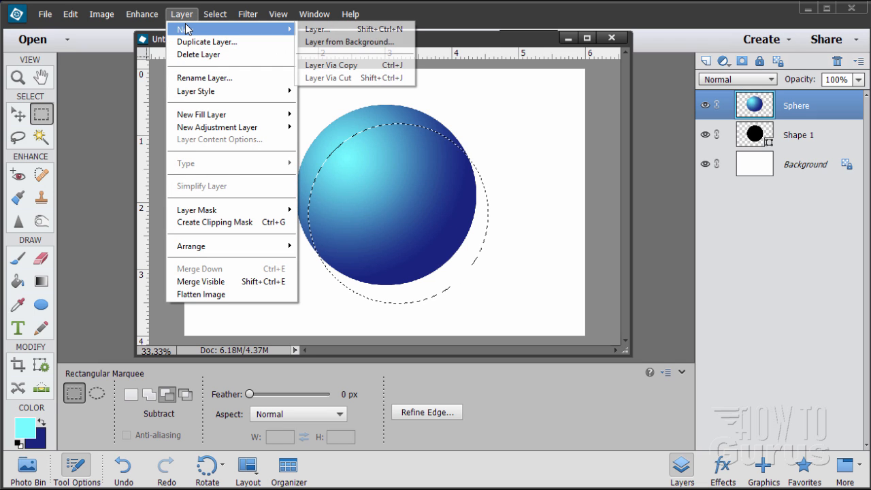
{"action": "left_click", "coordinate": [330, 78]}
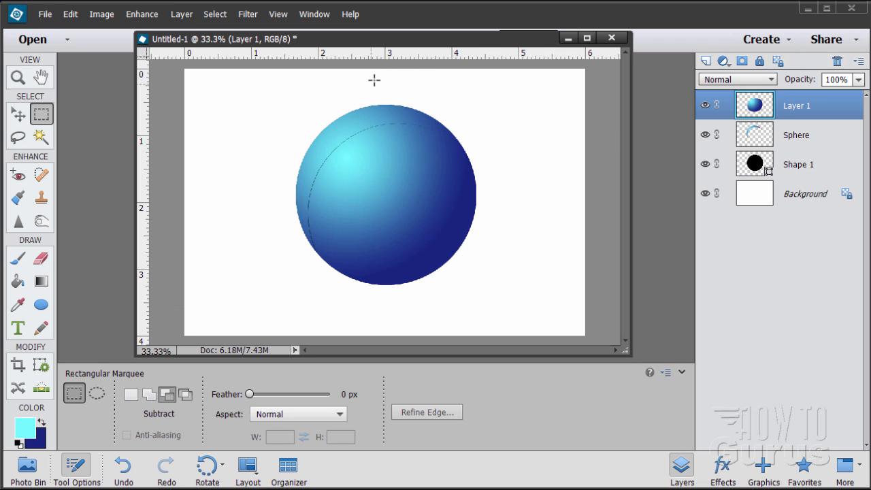
Step: Rename the Sphere layer holding the cut-off edge as left crescent
{"action": "left_click", "coordinate": [793, 136]}
{"action": "double_click", "coordinate": [798, 136]}
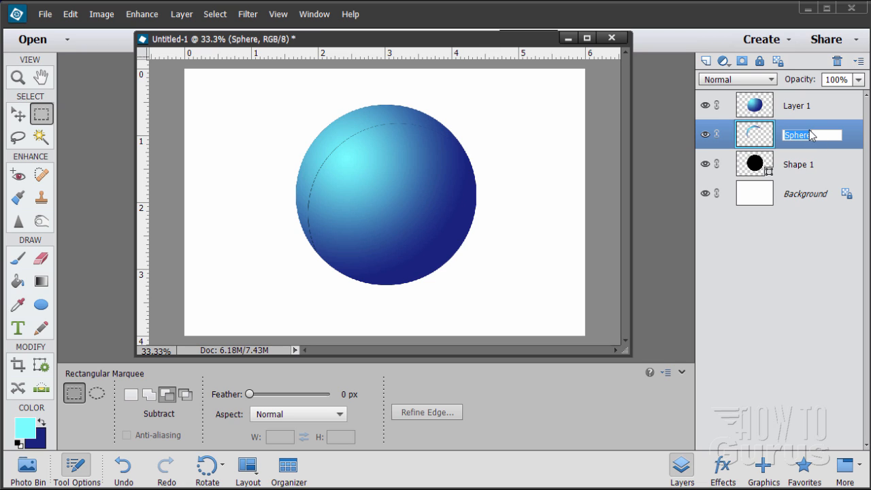
{"action": "type", "text": "left c"}
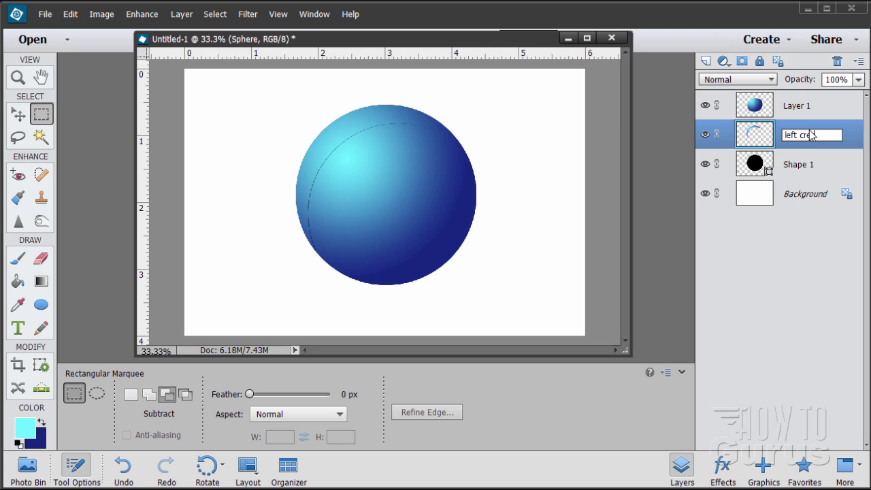
{"action": "type", "text": "rescent"}
{"action": "key", "text": "Return"}
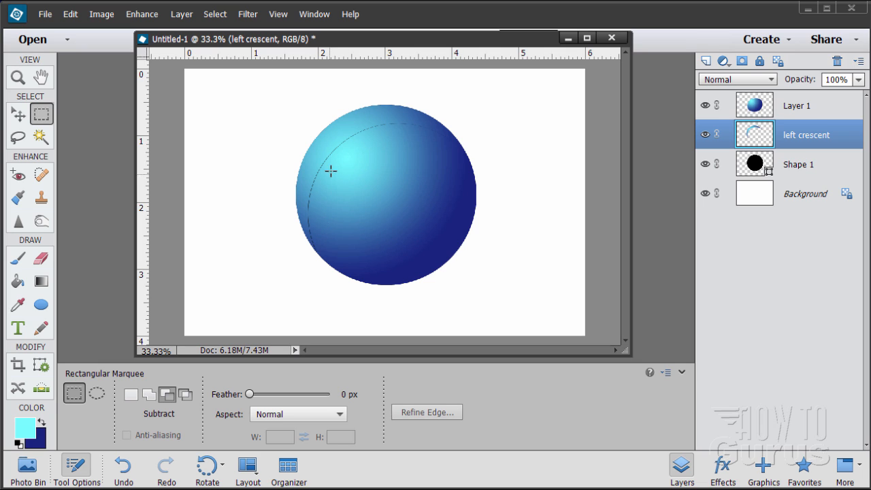
Step: With Layer 1 active, load the Shape 1 outline as a selection and offset it about 0.35 inches right and 0.4 inches down
{"action": "left_click", "coordinate": [755, 114]}
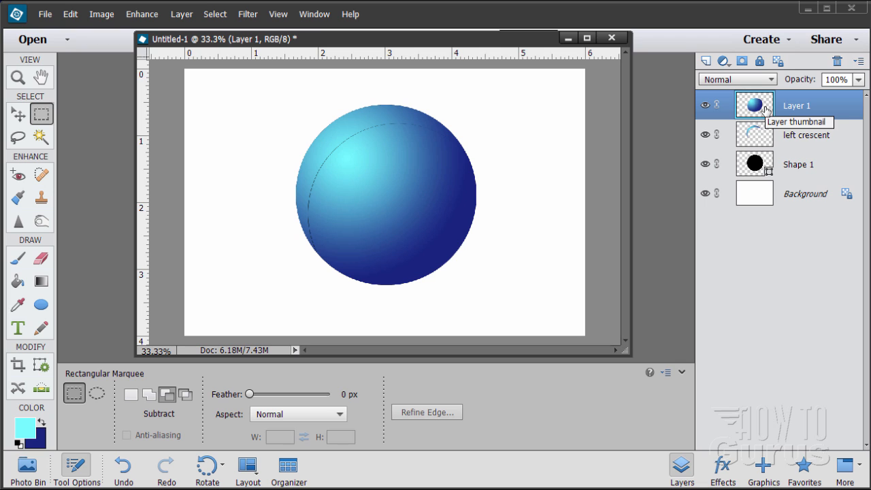
{"action": "left_click", "coordinate": [757, 165], "text": "ctrl"}
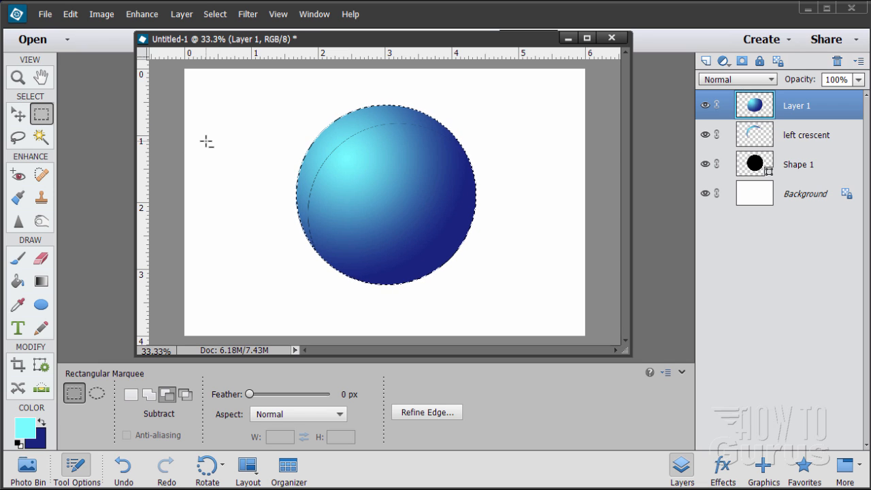
{"action": "key", "text": "shift+Right"}
{"action": "key", "text": "shift+Right"}
{"action": "key", "text": "shift+Right"}
{"action": "key", "text": "shift+Right"}
{"action": "key", "text": "shift+Right"}
{"action": "key", "text": "shift+Right"}
{"action": "key", "text": "shift+Right"}
{"action": "key", "text": "shift+Right"}
{"action": "key", "text": "shift+Right"}
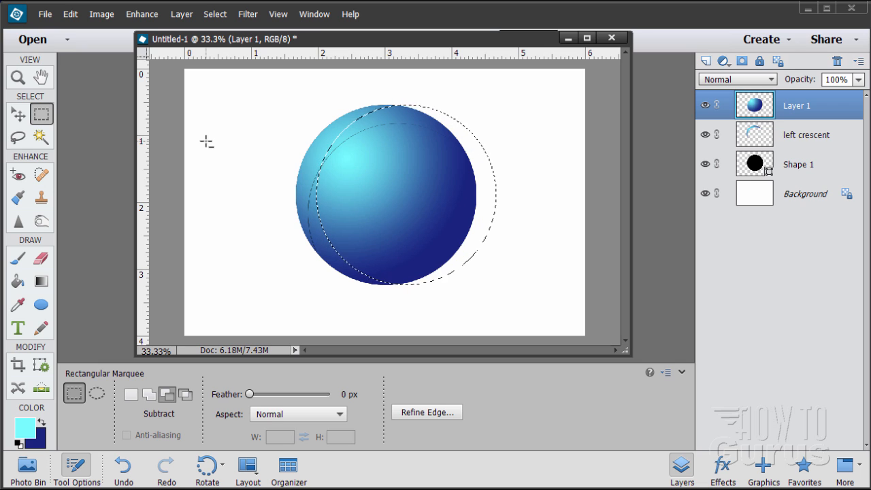
{"action": "key", "text": "shift+Down"}
{"action": "key", "text": "shift+Down"}
{"action": "key", "text": "shift+Down"}
{"action": "key", "text": "shift+Down"}
{"action": "key", "text": "shift+Down"}
{"action": "key", "text": "shift+Down"}
{"action": "key", "text": "shift+Down"}
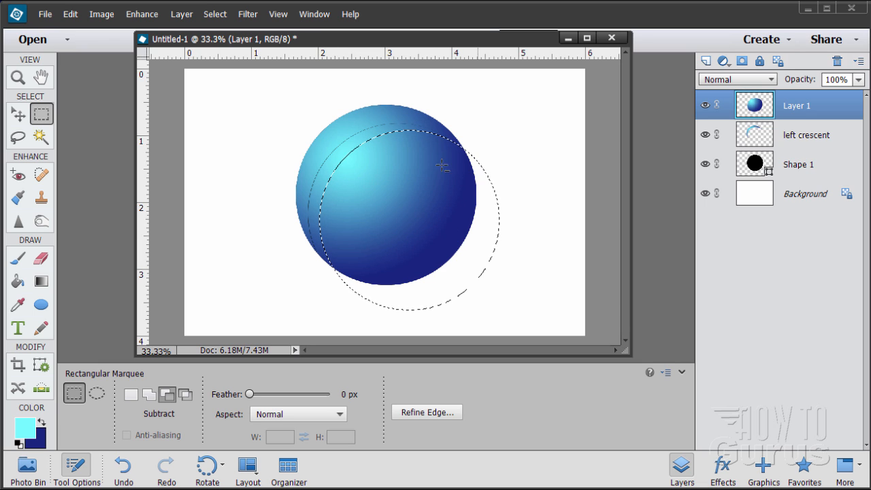
Step: Cut the selected part of Layer 1 onto a new layer
{"action": "left_click", "coordinate": [181, 15]}
{"action": "mouse_move", "coordinate": [192, 32]}
{"action": "left_click", "coordinate": [332, 77]}
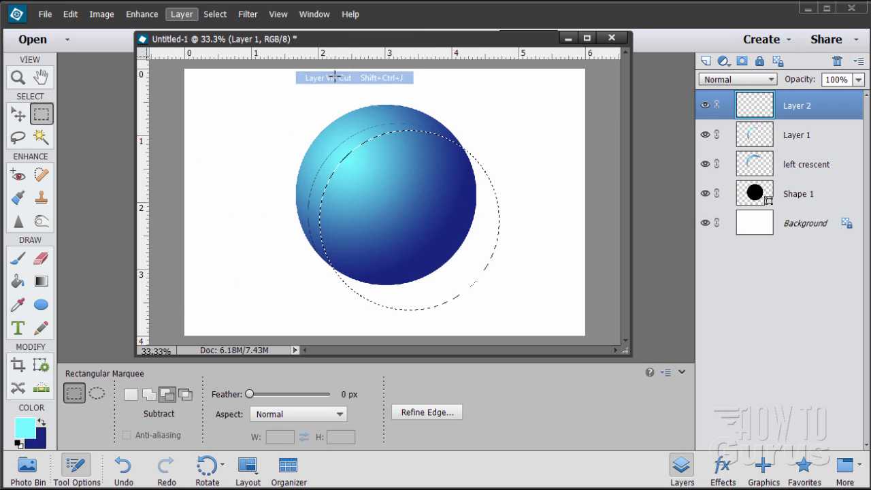
Step: Rename Layer 1, which holds the remaining thin crescent, as left edge
{"action": "left_click", "coordinate": [800, 141]}
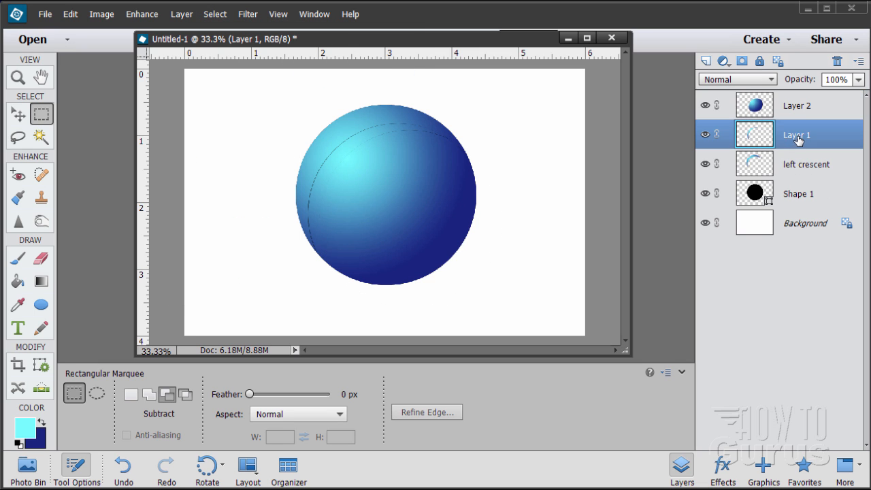
{"action": "double_click", "coordinate": [794, 137]}
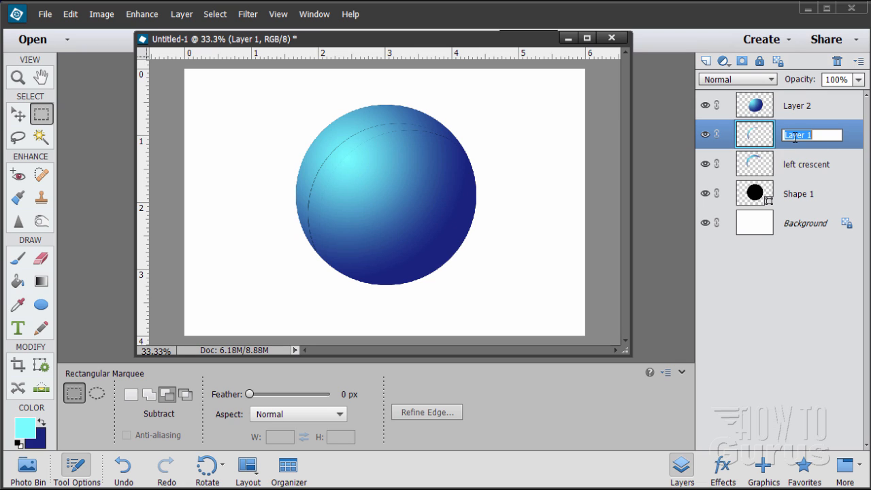
{"action": "type", "text": "r"}
{"action": "type", "text": "edg"}
{"action": "type", "text": "e"}
{"action": "key", "text": "Return"}
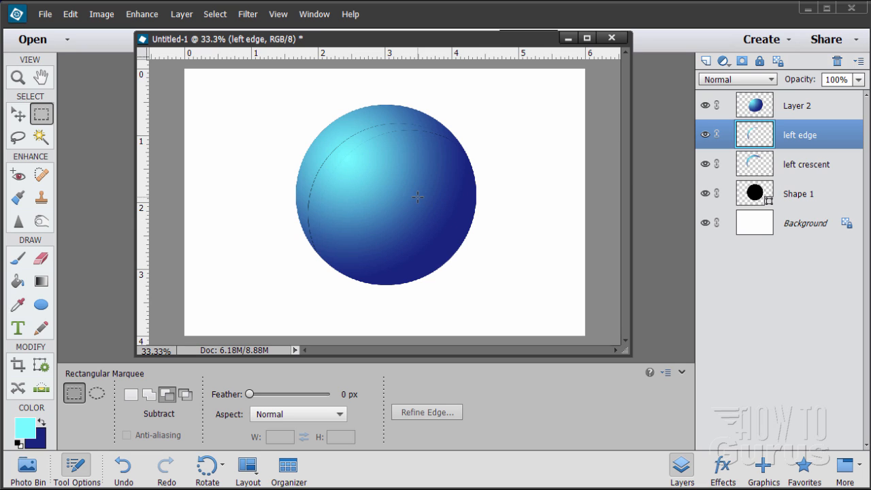
Step: Fill the left edge crescent with a linear gradient, cyan at its upper-right tip to dark blue at its lower-left end, and deselect
{"action": "left_click", "coordinate": [753, 136], "text": "ctrl"}
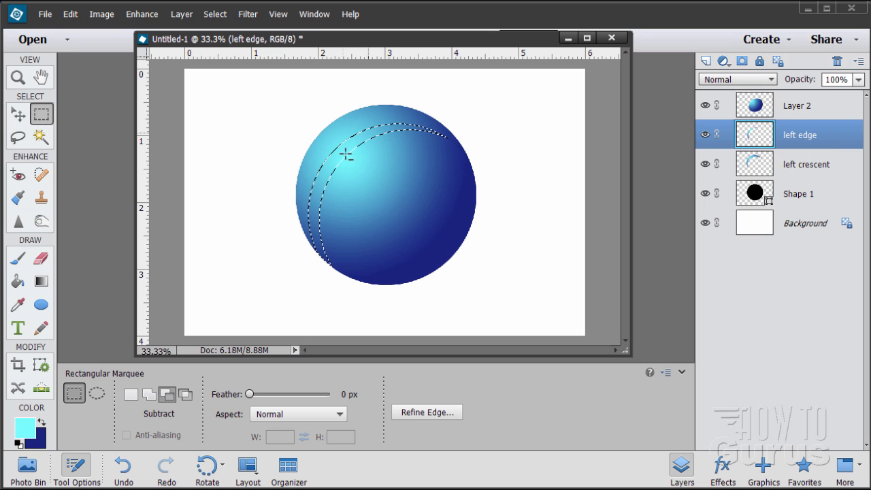
{"action": "left_click", "coordinate": [42, 282]}
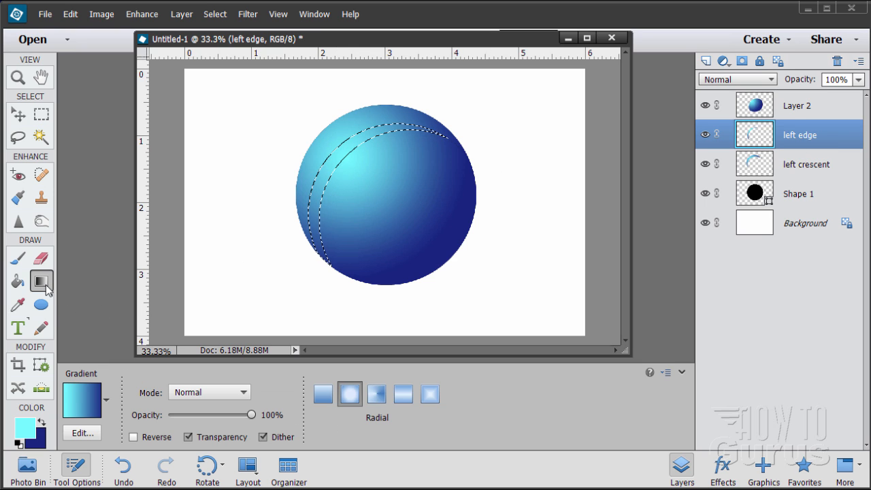
{"action": "left_click", "coordinate": [323, 400]}
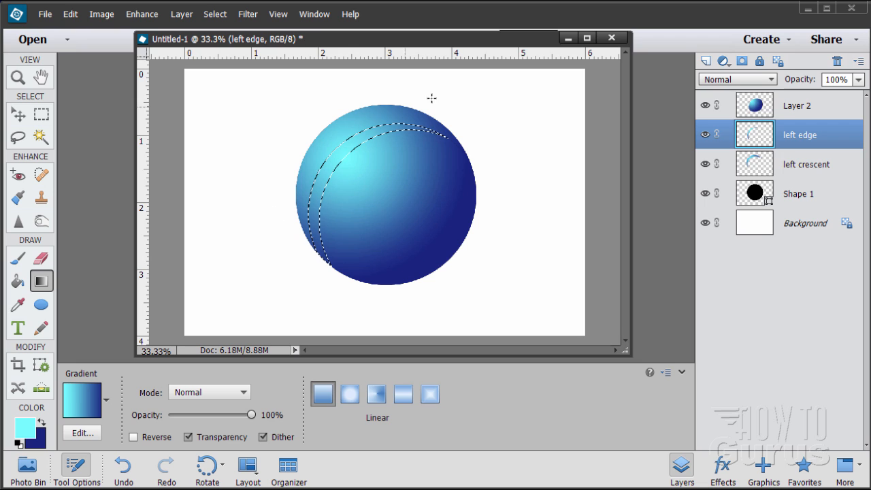
{"action": "left_click_drag", "start_coordinate": [366, 186], "coordinate": [310, 266]}
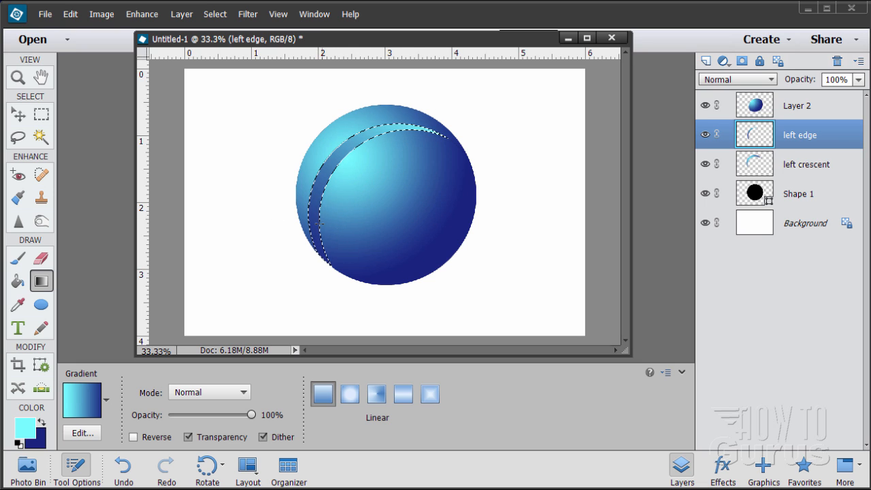
{"action": "left_click", "coordinate": [213, 15]}
{"action": "left_click", "coordinate": [223, 39]}
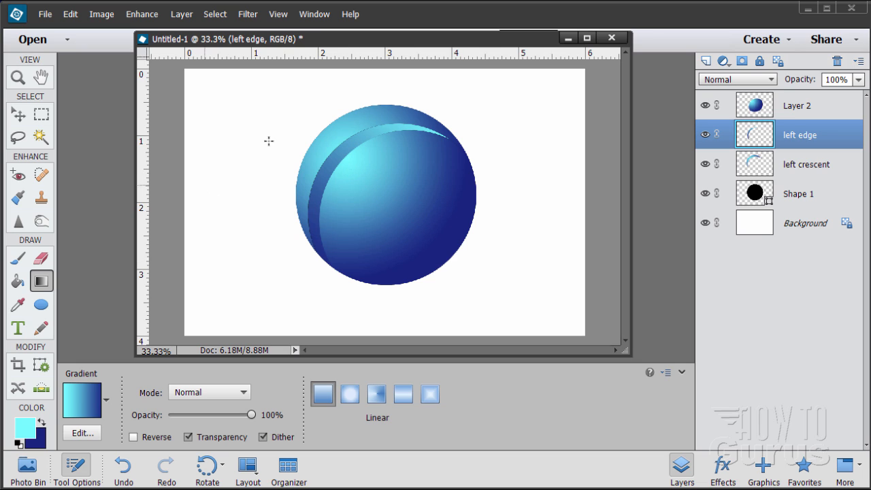
Step: With Layer 2 active, load the Shape 1 outline as a selection and offset it about 0.45 inches right and 0.4 inches down
{"action": "left_click", "coordinate": [813, 109]}
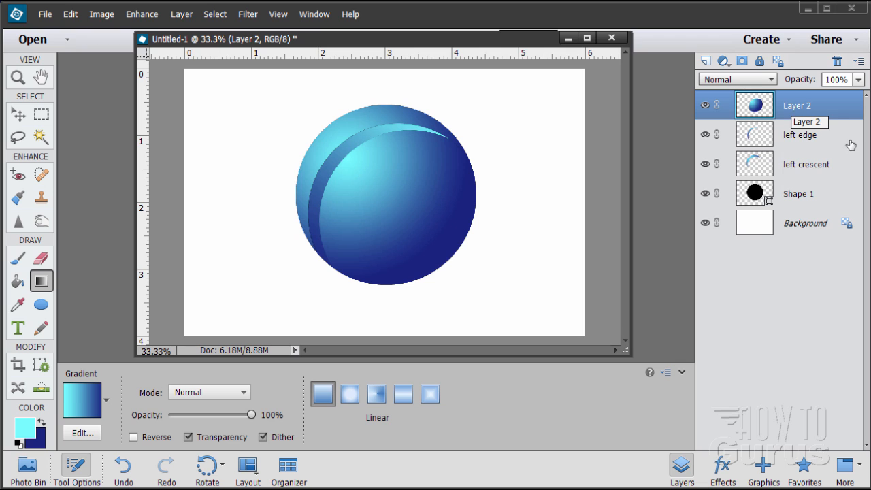
{"action": "left_click", "coordinate": [755, 195], "text": "ctrl"}
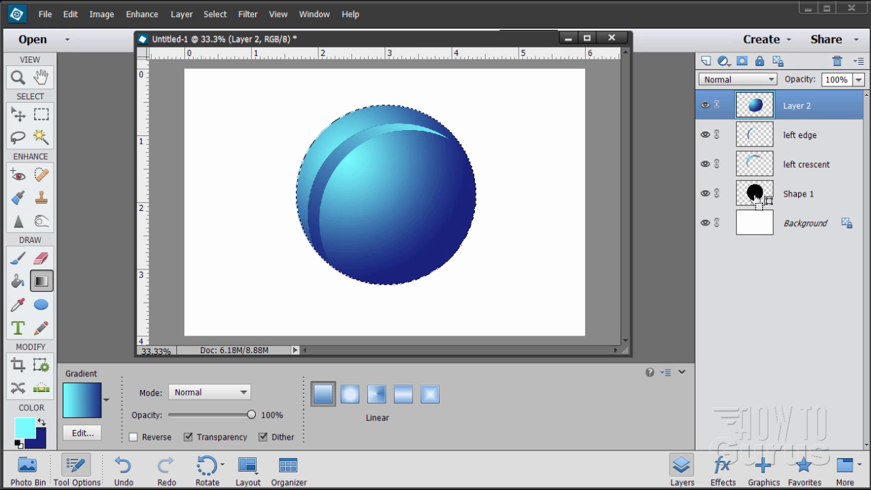
{"action": "left_click", "coordinate": [42, 114]}
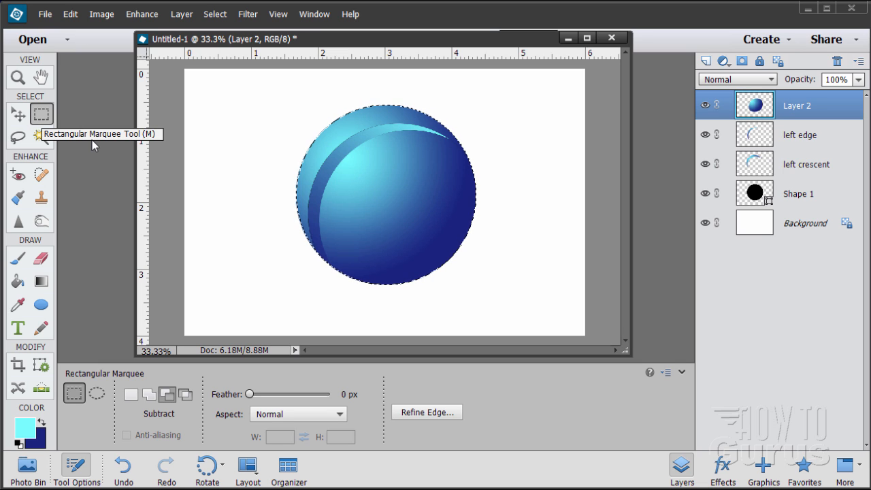
{"action": "key", "text": "shift+Right"}
{"action": "key", "text": "shift+Right"}
{"action": "key", "text": "shift+Right"}
{"action": "key", "text": "shift+Right"}
{"action": "key", "text": "shift+Right"}
{"action": "key", "text": "shift+Right"}
{"action": "key", "text": "shift+Right"}
{"action": "key", "text": "shift+Right"}
{"action": "key", "text": "shift+Right"}
{"action": "key", "text": "shift+Right"}
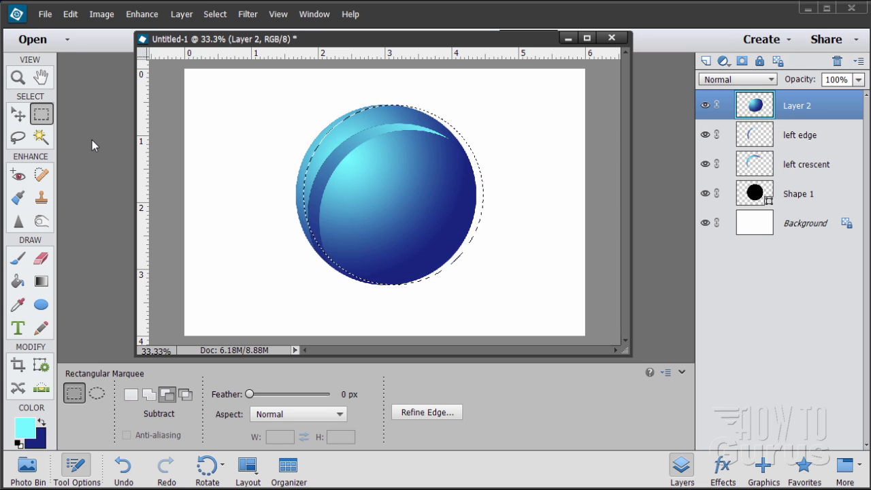
{"action": "key", "text": "shift+Down"}
{"action": "key", "text": "shift+Down"}
{"action": "key", "text": "shift+Down"}
{"action": "key", "text": "shift+Down"}
{"action": "key", "text": "shift+Down"}
{"action": "key", "text": "shift+Down"}
{"action": "key", "text": "shift+Down"}
{"action": "key", "text": "shift+Down"}
{"action": "key", "text": "shift+Down"}
{"action": "key", "text": "shift+Down"}
{"action": "key", "text": "shift+Down"}
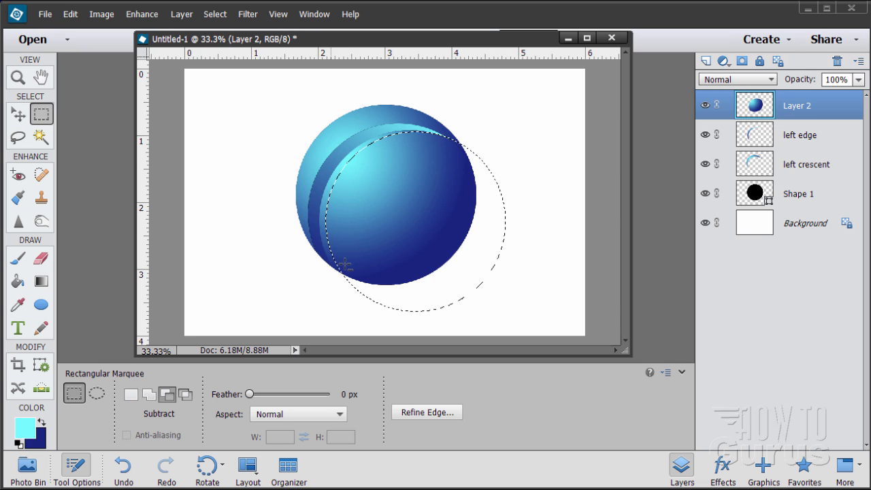
Step: Cut the selected part of Layer 2 onto a new layer
{"action": "left_click", "coordinate": [182, 15]}
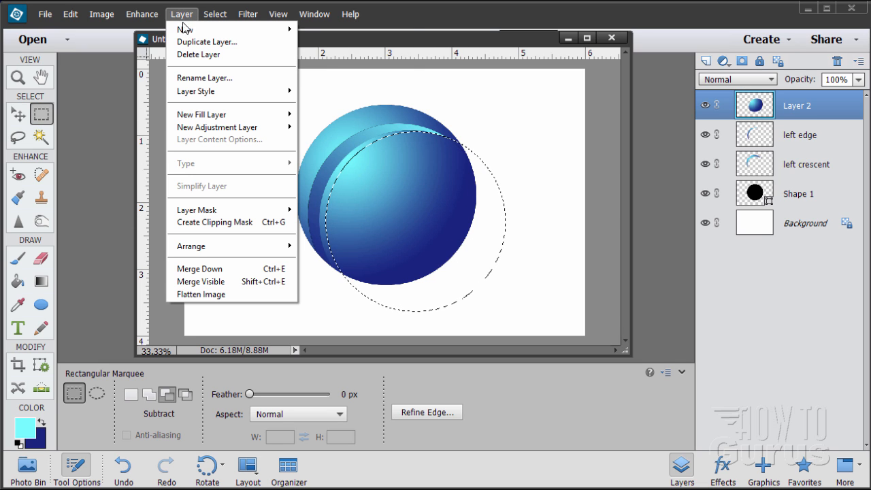
{"action": "mouse_move", "coordinate": [184, 31]}
{"action": "left_click", "coordinate": [346, 78]}
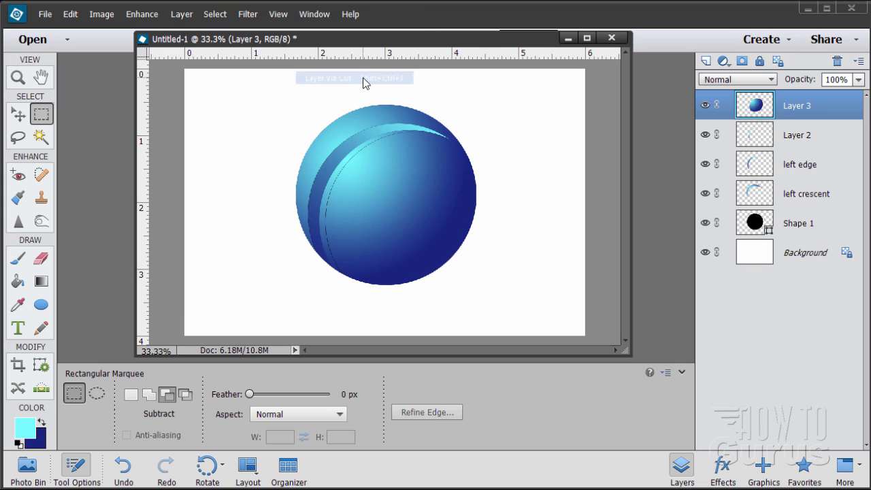
Step: Rename Layer 2, which holds the thin sliver, as opening 1, and hide both it and the Shape 1 layer
{"action": "left_click", "coordinate": [798, 140]}
{"action": "double_click", "coordinate": [798, 136]}
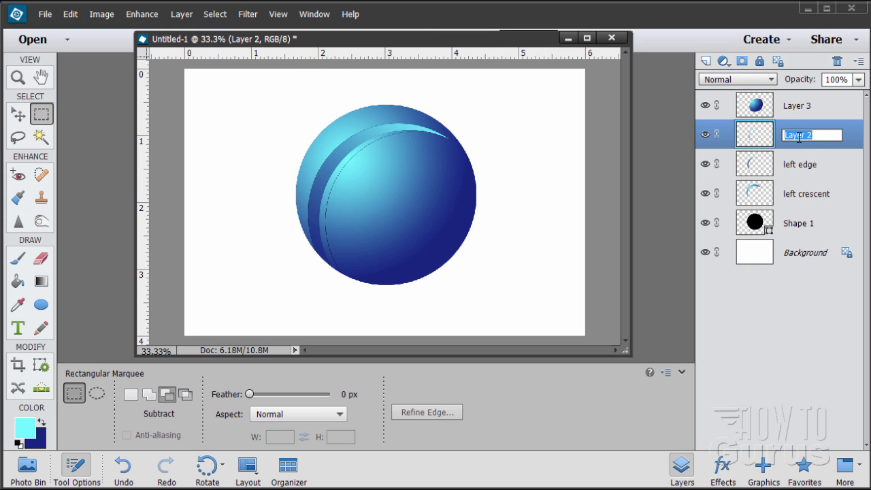
{"action": "type", "text": "opening 1"}
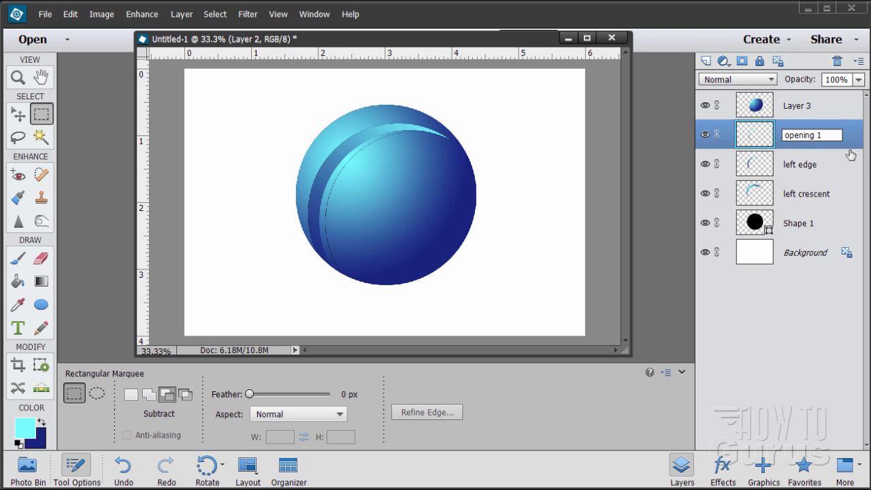
{"action": "key", "text": "Return"}
{"action": "left_click", "coordinate": [705, 135]}
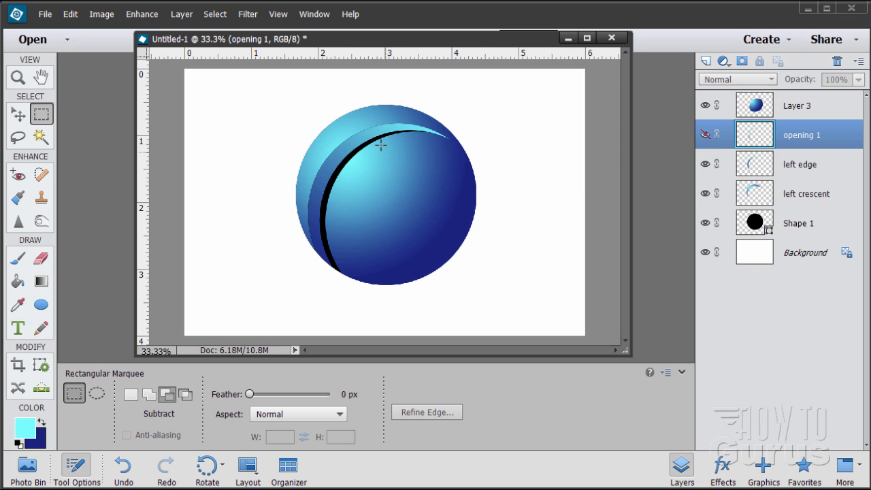
{"action": "left_click", "coordinate": [705, 223]}
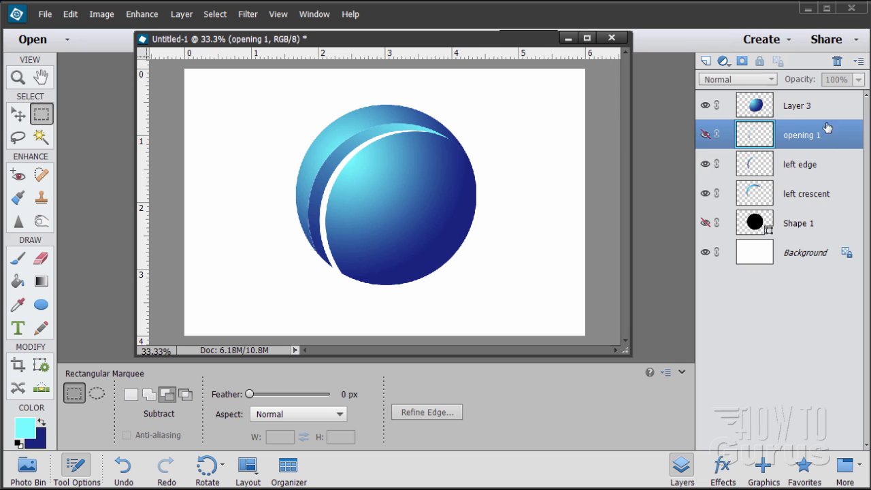
Step: With Layer 3 active, load the Shape 1 outline as a selection and offset it about 0.75 inches right and 0.5 inches down
{"action": "left_click", "coordinate": [738, 115]}
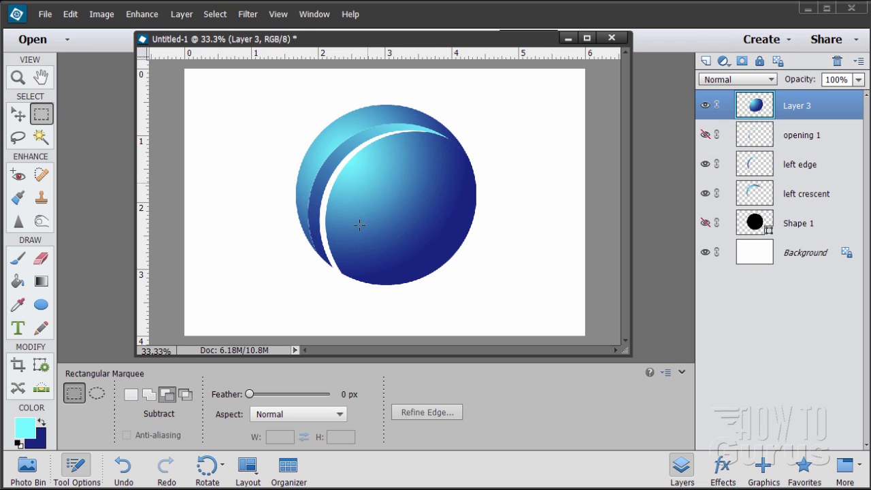
{"action": "left_click", "coordinate": [756, 226], "text": "ctrl"}
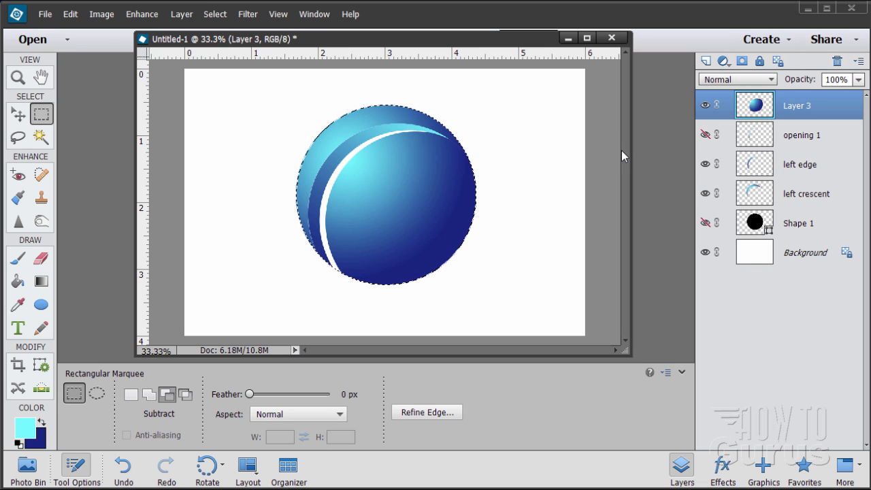
{"action": "key", "text": "Right"}
{"action": "key", "text": "Right"}
{"action": "key", "text": "Right"}
{"action": "key", "text": "Right"}
{"action": "key", "text": "Right"}
{"action": "key", "text": "Right"}
{"action": "key", "text": "Right"}
{"action": "key", "text": "Right"}
{"action": "key", "text": "Right"}
{"action": "key", "text": "Right"}
{"action": "key", "text": "Right"}
{"action": "key", "text": "Right"}
{"action": "key", "text": "Right"}
{"action": "key", "text": "Right"}
{"action": "key", "text": "Right"}
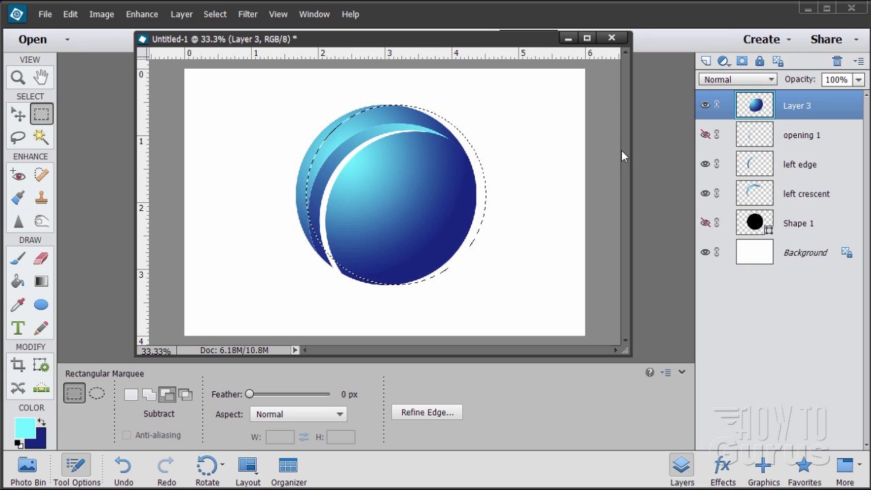
{"action": "key", "text": "Right"}
{"action": "key", "text": "Right"}
{"action": "key", "text": "Right"}
{"action": "key", "text": "Right"}
{"action": "key", "text": "Right"}
{"action": "key", "text": "Right"}
{"action": "key", "text": "Right"}
{"action": "key", "text": "Right"}
{"action": "key", "text": "Right"}
{"action": "key", "text": "Right"}
{"action": "key", "text": "Right"}
{"action": "key", "text": "Right"}
{"action": "key", "text": "Right"}
{"action": "key", "text": "Right"}
{"action": "key", "text": "Right"}
{"action": "key", "text": "Right"}
{"action": "key", "text": "Right"}
{"action": "key", "text": "Right"}
{"action": "key", "text": "Right"}
{"action": "key", "text": "Right"}
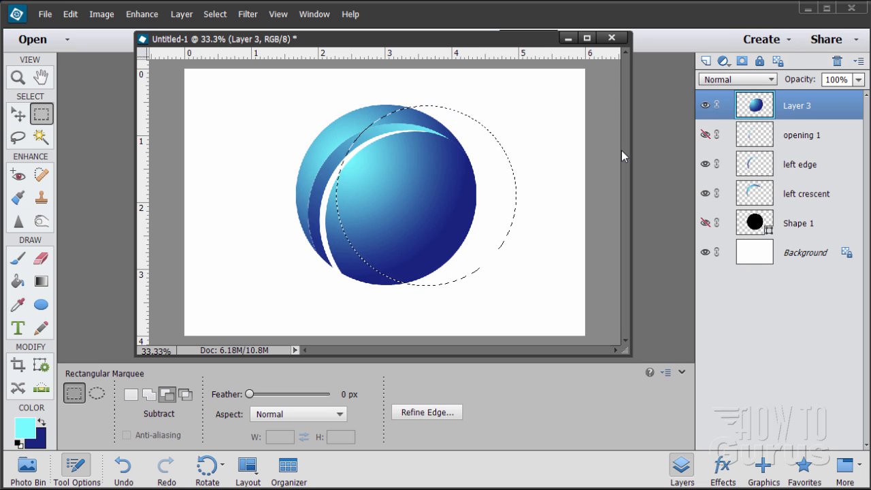
{"action": "key", "text": "Down"}
{"action": "key", "text": "Down"}
{"action": "key", "text": "Down"}
{"action": "key", "text": "Down"}
{"action": "key", "text": "Down"}
{"action": "key", "text": "Down"}
{"action": "key", "text": "Down"}
{"action": "key", "text": "Down"}
{"action": "key", "text": "Down"}
{"action": "key", "text": "Down"}
{"action": "key", "text": "Down"}
{"action": "key", "text": "Down"}
{"action": "key", "text": "Down"}
{"action": "key", "text": "Down"}
{"action": "key", "text": "Down"}
{"action": "key", "text": "Down"}
{"action": "key", "text": "Down"}
{"action": "key", "text": "Down"}
{"action": "key", "text": "Down"}
{"action": "key", "text": "Down"}
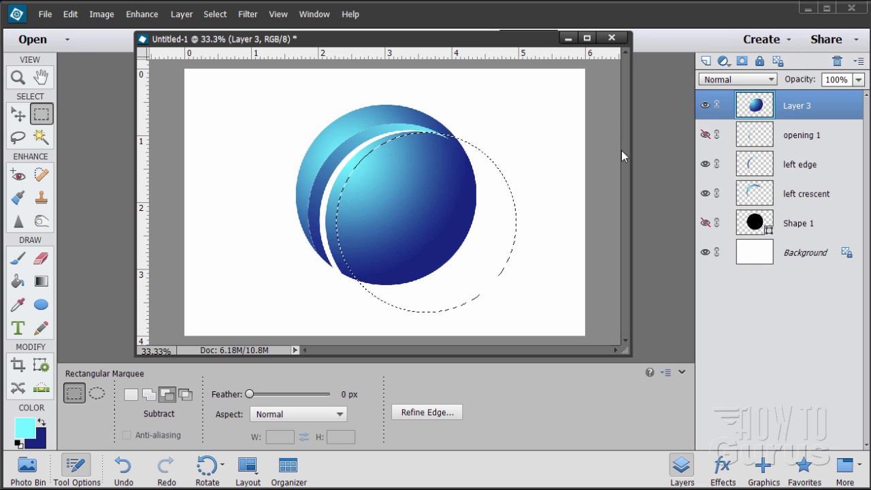
{"action": "key", "text": "Right"}
{"action": "key", "text": "Right"}
{"action": "key", "text": "Right"}
{"action": "key", "text": "Right"}
{"action": "key", "text": "Right"}
{"action": "key", "text": "Right"}
{"action": "key", "text": "Right"}
{"action": "key", "text": "Right"}
{"action": "key", "text": "Right"}
{"action": "key", "text": "Right"}
{"action": "key", "text": "Right"}
{"action": "key", "text": "Right"}
{"action": "key", "text": "Right"}
{"action": "key", "text": "Right"}
{"action": "key", "text": "Right"}
{"action": "key", "text": "Down"}
{"action": "key", "text": "Down"}
{"action": "key", "text": "Down"}
{"action": "key", "text": "Down"}
{"action": "key", "text": "Down"}
{"action": "key", "text": "Down"}
{"action": "key", "text": "Down"}
{"action": "key", "text": "Down"}
{"action": "key", "text": "Down"}
{"action": "key", "text": "Down"}
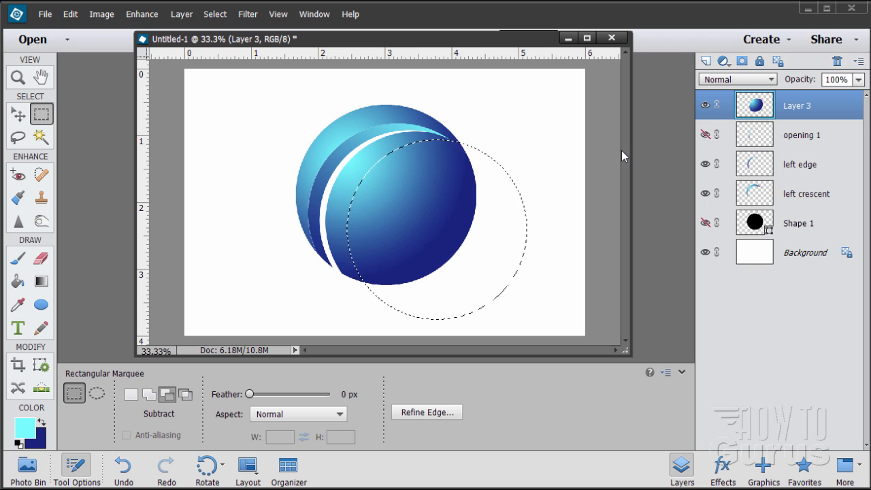
{"action": "key", "text": "Left"}
{"action": "key", "text": "Left"}
{"action": "key", "text": "Left"}
{"action": "key", "text": "Left"}
{"action": "key", "text": "Left"}
{"action": "key", "text": "Left"}
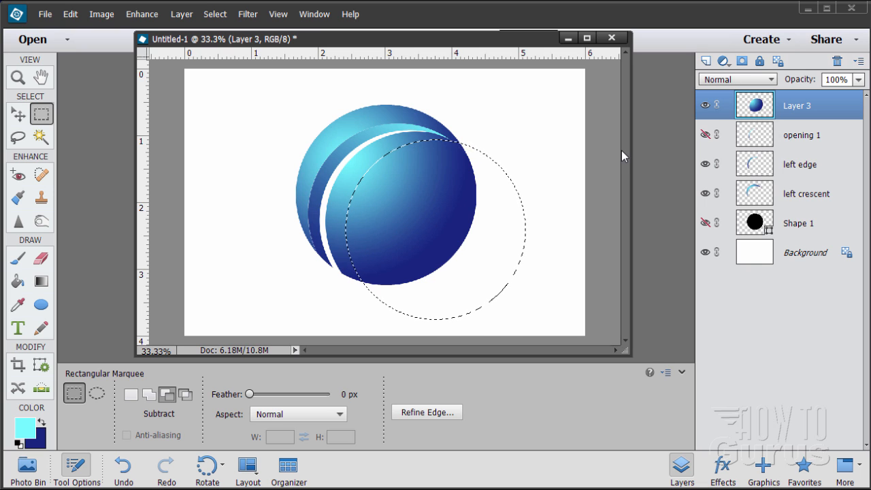
{"action": "key", "text": "Left"}
{"action": "key", "text": "Left"}
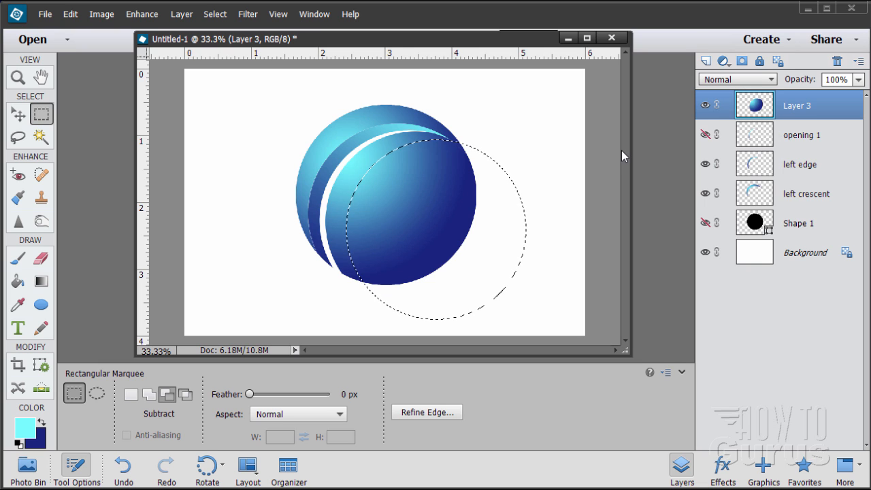
Step: Cut the selected part of Layer 3 onto a new layer
{"action": "key", "text": "Right"}
{"action": "key", "text": "Right"}
{"action": "key", "text": "Right"}
{"action": "key", "text": "Right"}
{"action": "key", "text": "Right"}
{"action": "key", "text": "Right"}
{"action": "left_click", "coordinate": [182, 16]}
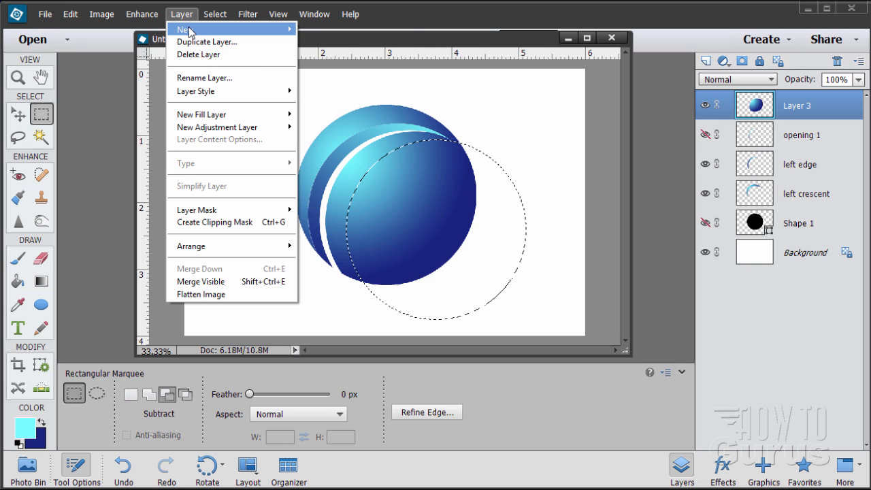
{"action": "mouse_move", "coordinate": [156, 25]}
{"action": "left_click", "coordinate": [348, 82]}
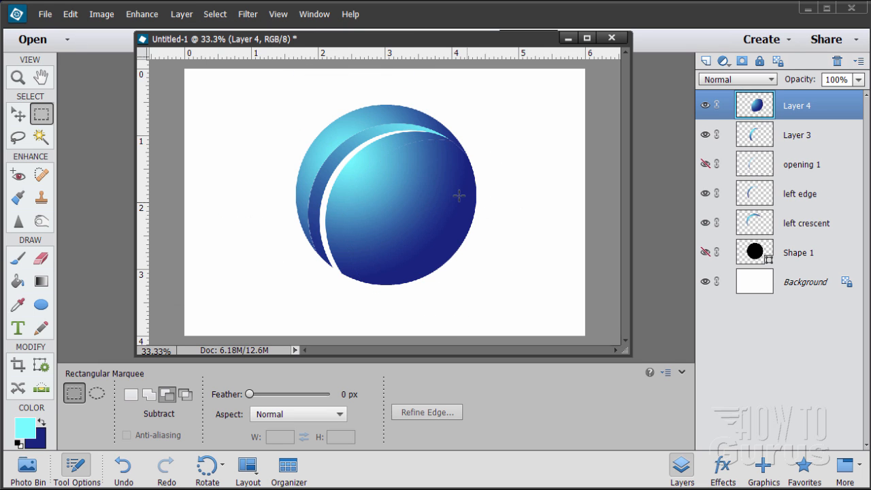
Step: Rename Layer 3, which holds the crescent beside the white gap, as middle crescent
{"action": "left_click", "coordinate": [791, 140]}
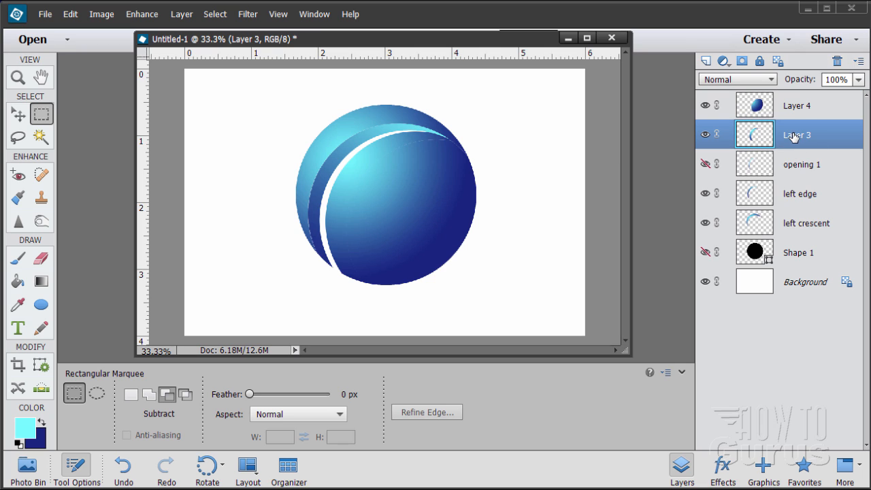
{"action": "left_click", "coordinate": [705, 134]}
{"action": "left_click", "coordinate": [705, 134]}
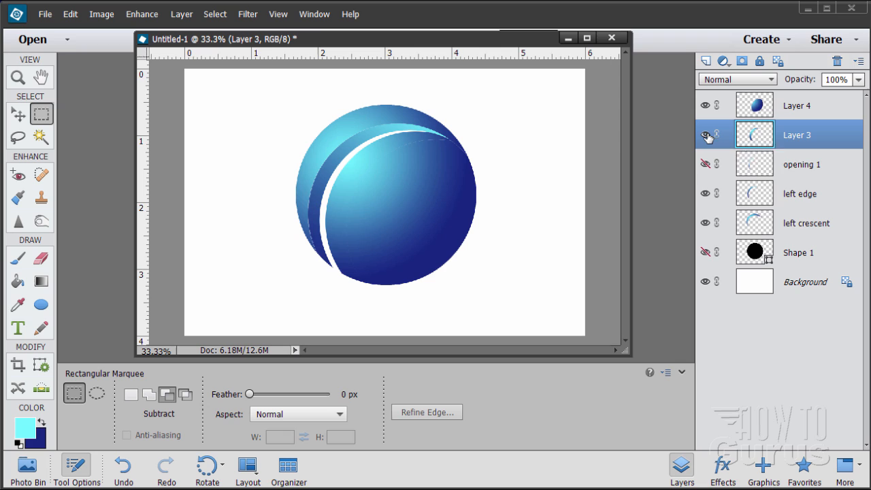
{"action": "double_click", "coordinate": [785, 139]}
{"action": "type", "text": "resa"}
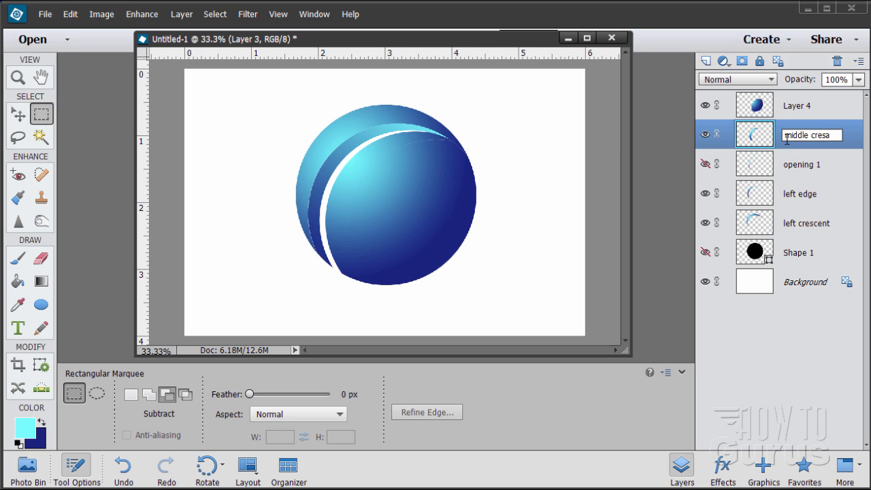
{"action": "key", "text": "BackSpace"}
{"action": "type", "text": "cent"}
{"action": "key", "text": "Return"}
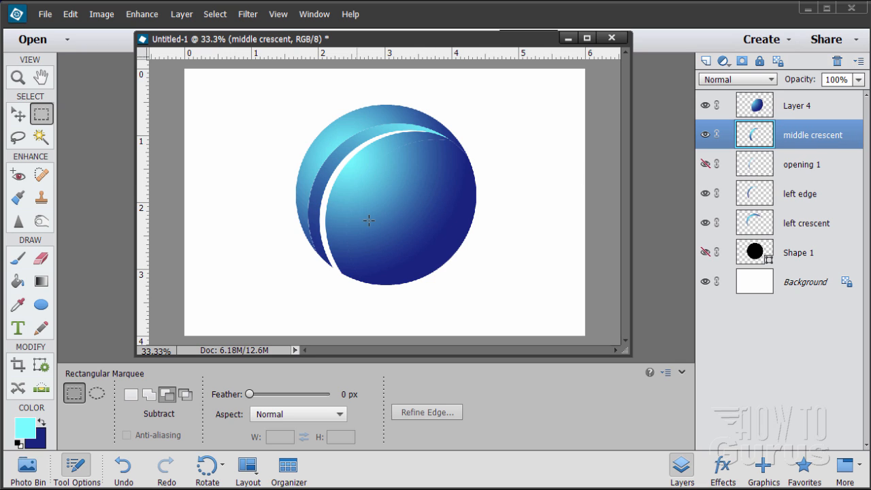
Step: With Layer 4 active, load the Shape 1 outline as a selection and offset it about 0.95 inches right and 0.6 inches down
{"action": "left_click", "coordinate": [763, 107]}
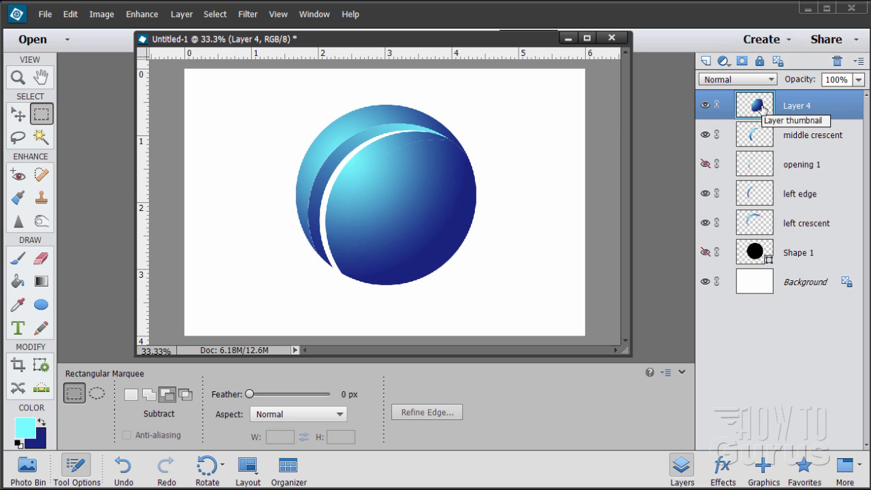
{"action": "left_click", "coordinate": [754, 252], "text": "ctrl"}
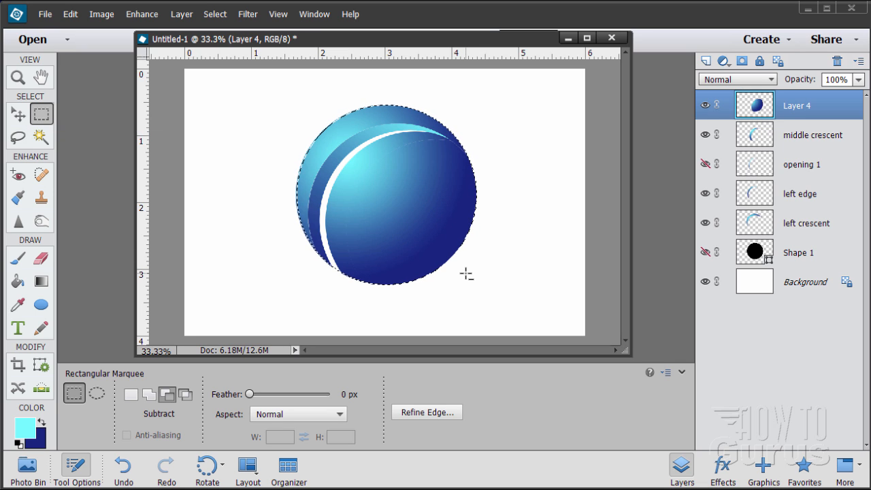
{"action": "key", "text": "shift+Right"}
{"action": "key", "text": "shift+Right"}
{"action": "key", "text": "shift+Right"}
{"action": "key", "text": "shift+Right"}
{"action": "key", "text": "shift+Right"}
{"action": "key", "text": "shift+Right"}
{"action": "key", "text": "shift+Right"}
{"action": "key", "text": "shift+Right"}
{"action": "key", "text": "shift+Right"}
{"action": "key", "text": "shift+Right"}
{"action": "key", "text": "shift+Right"}
{"action": "key", "text": "shift+Right"}
{"action": "key", "text": "shift+Right"}
{"action": "key", "text": "shift+Right"}
{"action": "key", "text": "shift+Right"}
{"action": "key", "text": "shift+Right"}
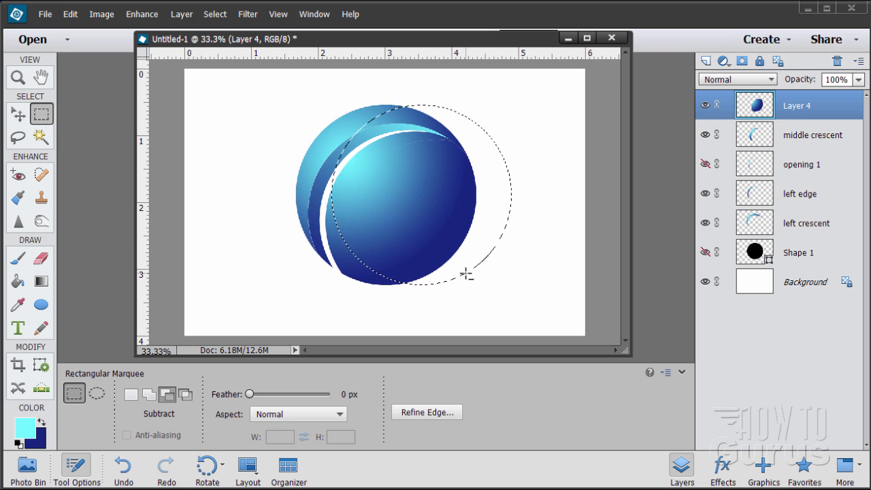
{"action": "key", "text": "shift+Down"}
{"action": "key", "text": "shift+Down"}
{"action": "key", "text": "shift+Down"}
{"action": "key", "text": "shift+Down"}
{"action": "key", "text": "shift+Down"}
{"action": "key", "text": "shift+Down"}
{"action": "key", "text": "shift+Down"}
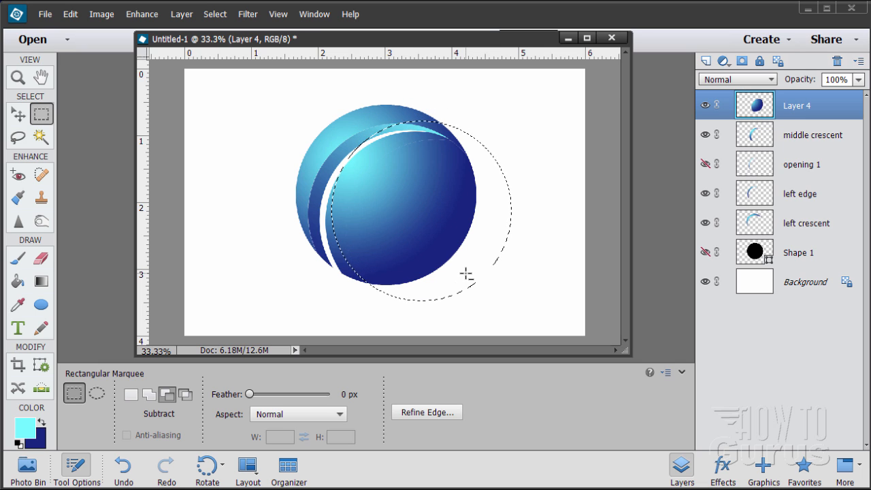
{"action": "key", "text": "shift+Down"}
{"action": "key", "text": "shift+Down"}
{"action": "key", "text": "shift+Down"}
{"action": "key", "text": "shift+Down"}
{"action": "key", "text": "shift+Down"}
{"action": "key", "text": "shift+Down"}
{"action": "key", "text": "shift+Down"}
{"action": "key", "text": "shift+Down"}
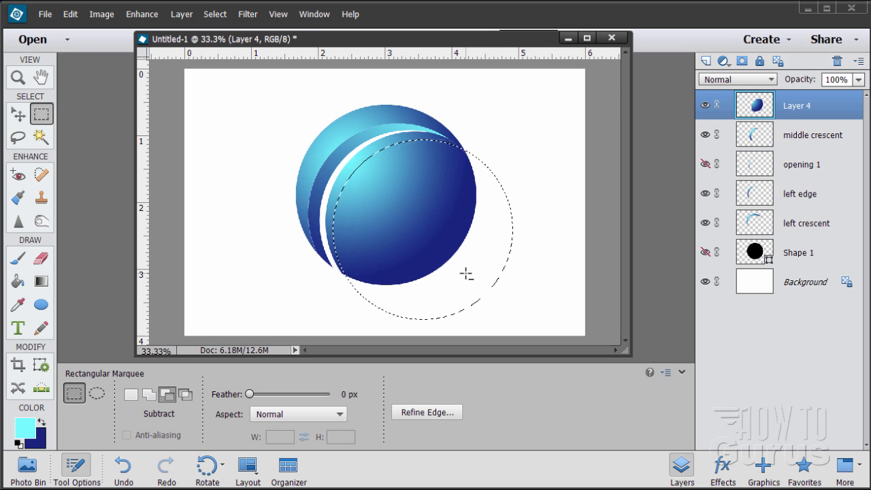
{"action": "key", "text": "shift+Right"}
{"action": "key", "text": "shift+Right"}
{"action": "key", "text": "shift+Right"}
{"action": "key", "text": "shift+Right"}
{"action": "key", "text": "shift+Right"}
{"action": "key", "text": "shift+Right"}
{"action": "key", "text": "shift+Right"}
{"action": "key", "text": "shift+Right"}
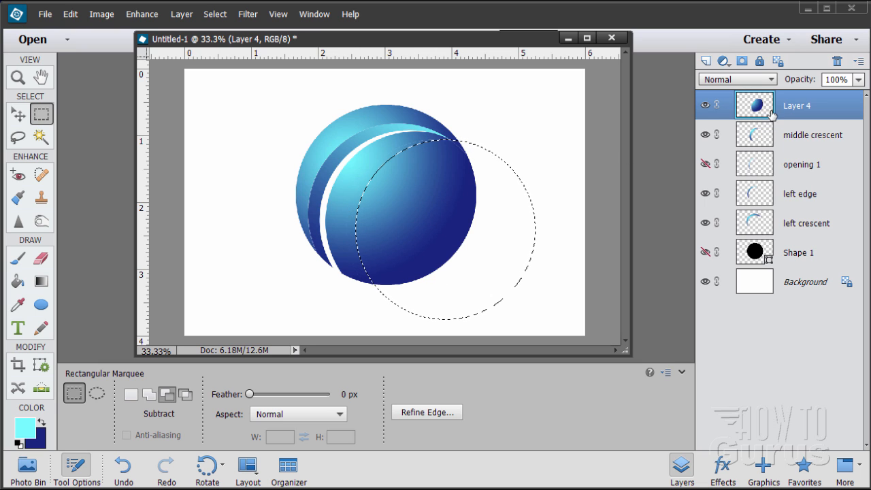
{"action": "left_click", "coordinate": [705, 106]}
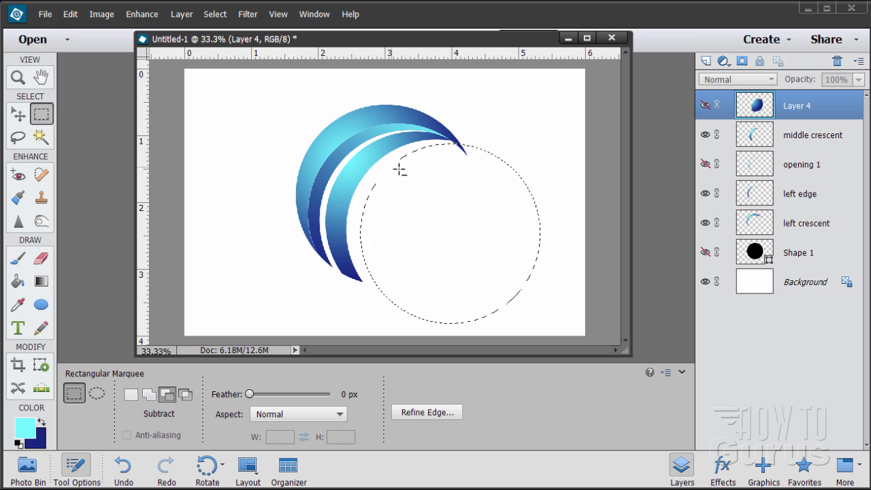
{"action": "left_click", "coordinate": [704, 105]}
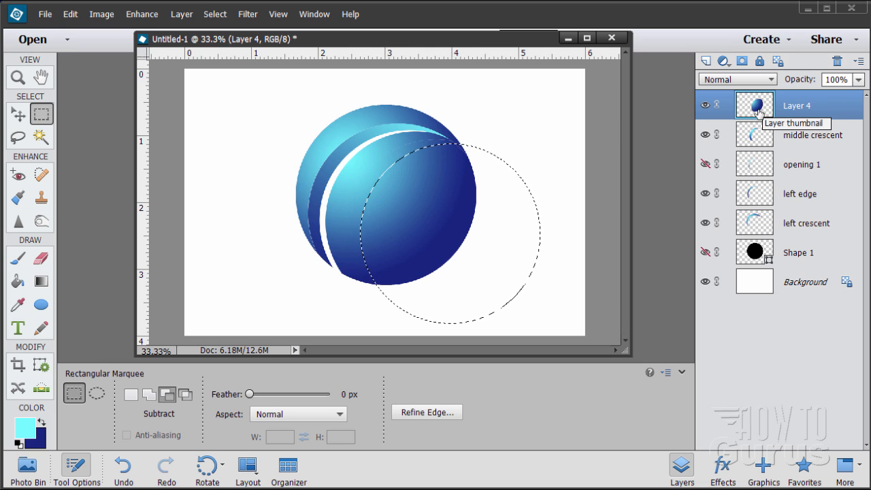
Step: Cut the selected part of Layer 4 onto a new layer
{"action": "left_click", "coordinate": [181, 14]}
{"action": "mouse_move", "coordinate": [204, 29]}
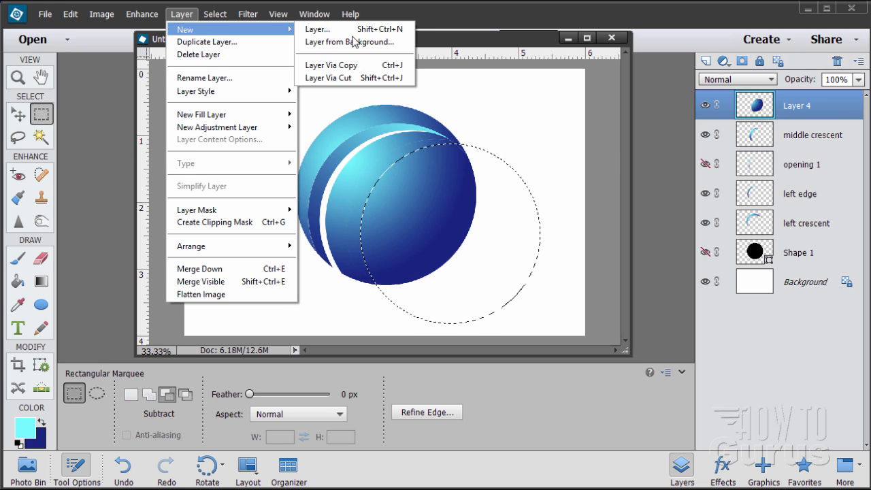
{"action": "left_click", "coordinate": [340, 78]}
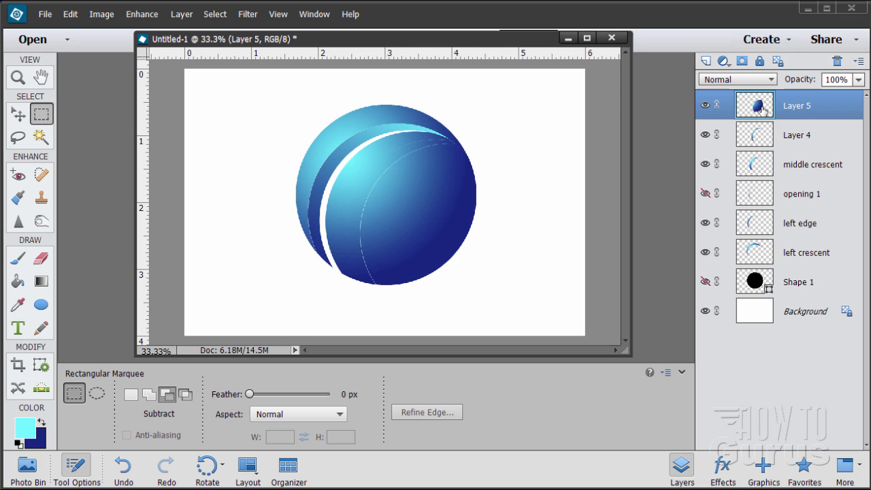
Step: Rename Layer 4, which holds the narrow strip next to the middle crescent, as middle edge
{"action": "left_click", "coordinate": [797, 138]}
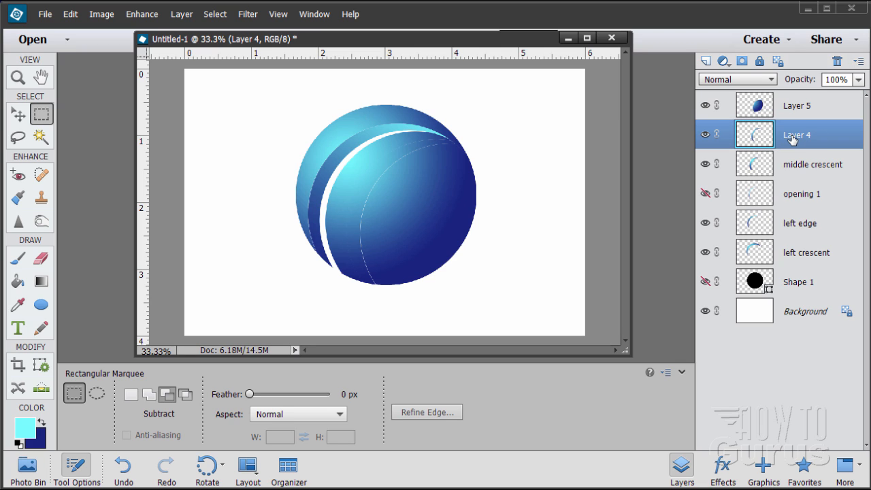
{"action": "double_click", "coordinate": [793, 135]}
{"action": "type", "text": ",i"}
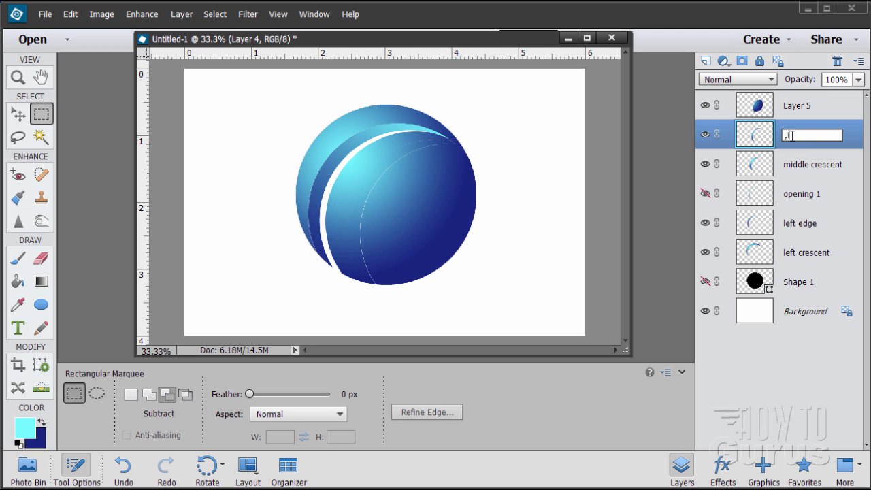
{"action": "key", "text": "BackSpace"}
{"action": "key", "text": "BackSpace"}
{"action": "key", "text": "BackSpace"}
{"action": "key", "text": "BackSpace"}
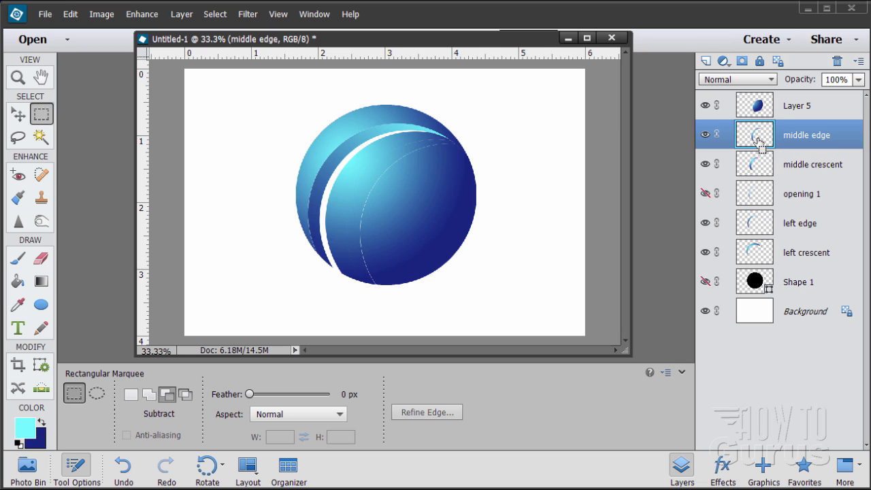
Step: Select the middle edge shape, fill it with a linear gradient from cyan at its upper tip to blue at its lower end, and deselect
{"action": "left_click", "coordinate": [767, 136], "text": "ctrl"}
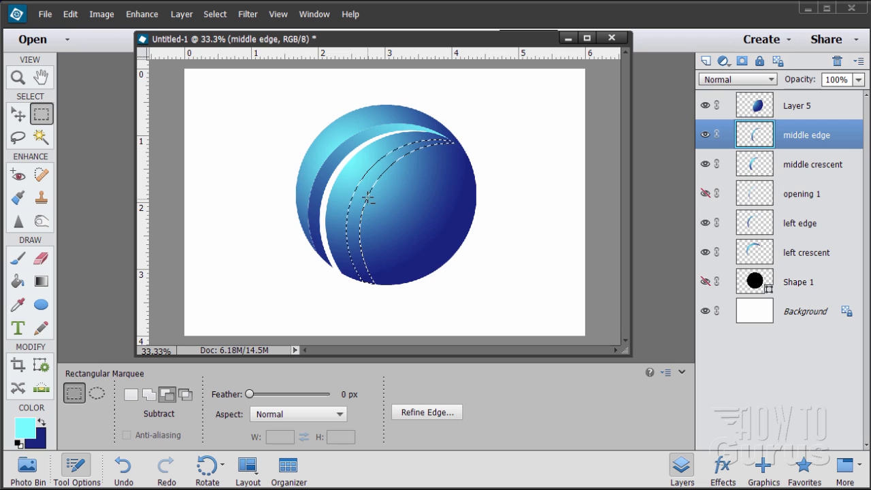
{"action": "left_click", "coordinate": [41, 282]}
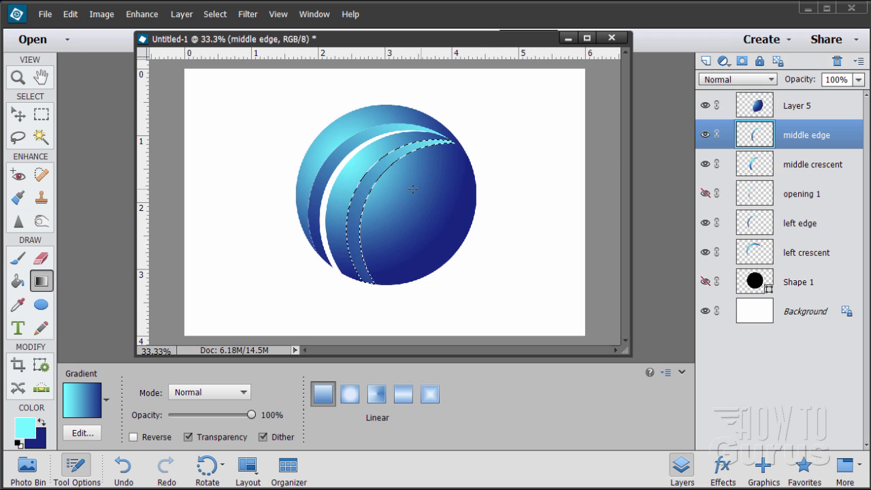
{"action": "left_click", "coordinate": [215, 14]}
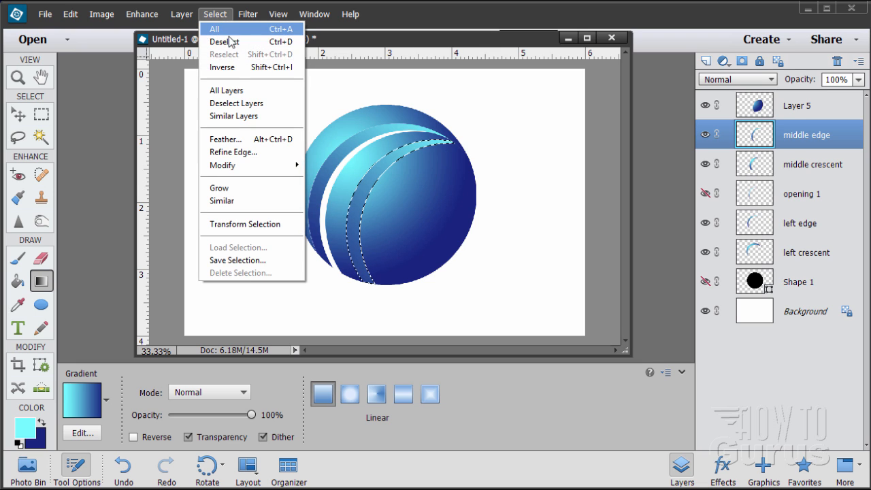
{"action": "left_click", "coordinate": [221, 39]}
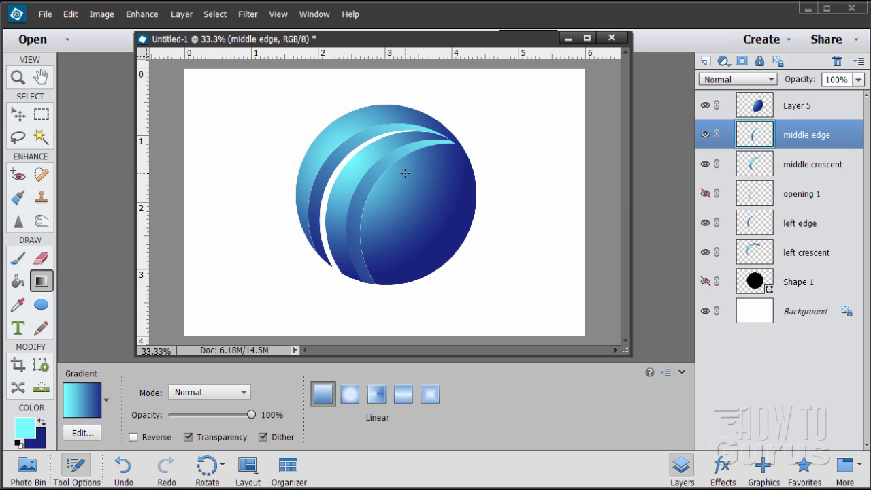
Step: With Layer 5 active, load the Shape 1 outline as a selection and offset it about 1.35 inches right and 0.55 inches down
{"action": "left_click", "coordinate": [802, 111]}
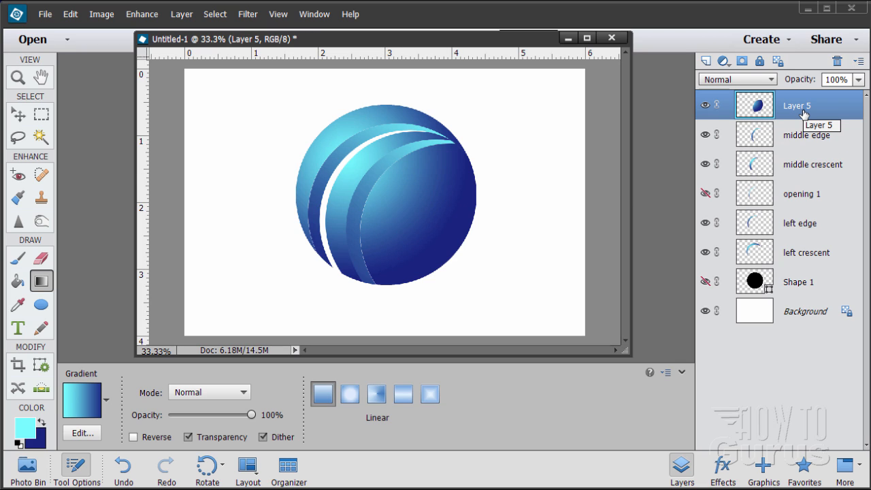
{"action": "left_click", "coordinate": [756, 281], "text": "ctrl"}
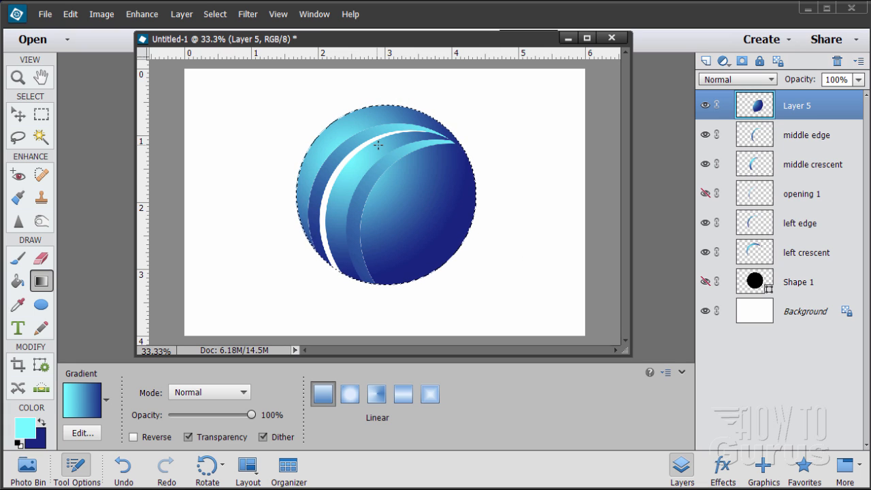
{"action": "left_click", "coordinate": [42, 114]}
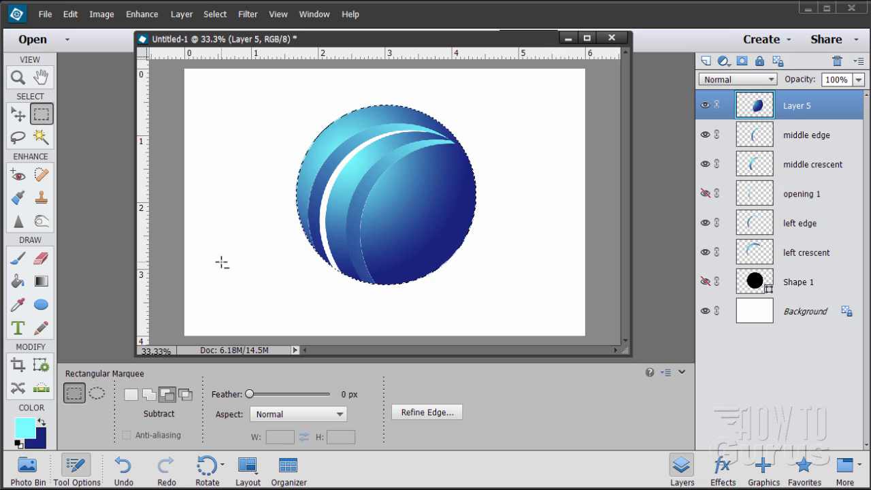
{"action": "key", "text": "shift+Right"}
{"action": "key", "text": "shift+Right"}
{"action": "key", "text": "shift+Right"}
{"action": "key", "text": "shift+Right"}
{"action": "key", "text": "shift+Right"}
{"action": "key", "text": "shift+Right"}
{"action": "key", "text": "shift+Right"}
{"action": "key", "text": "shift+Right"}
{"action": "key", "text": "shift+Right"}
{"action": "key", "text": "shift+Right"}
{"action": "key", "text": "shift+Right"}
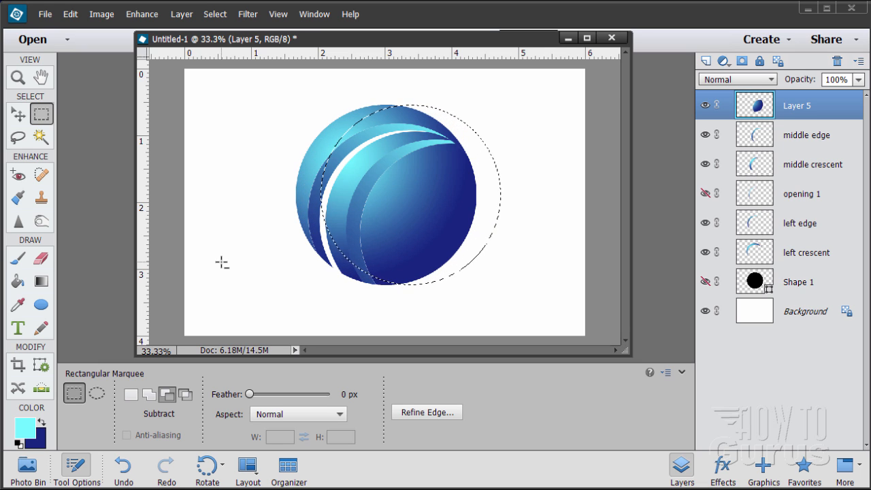
{"action": "key", "text": "shift+Right"}
{"action": "key", "text": "shift+Right"}
{"action": "key", "text": "shift+Right"}
{"action": "key", "text": "shift+Right"}
{"action": "key", "text": "shift+Down"}
{"action": "key", "text": "shift+Down"}
{"action": "key", "text": "shift+Down"}
{"action": "key", "text": "shift+Down"}
{"action": "key", "text": "shift+Down"}
{"action": "key", "text": "shift+Down"}
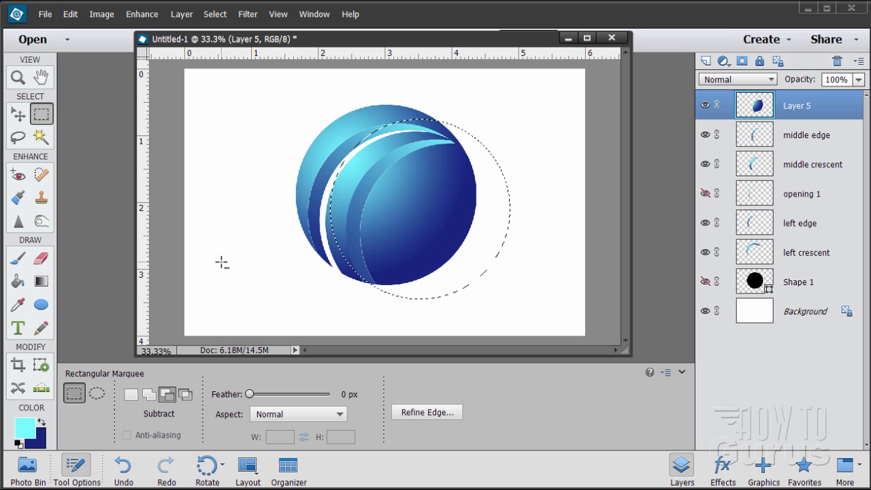
{"action": "key", "text": "shift+Right"}
{"action": "key", "text": "shift+Right"}
{"action": "key", "text": "shift+Right"}
{"action": "key", "text": "shift+Right"}
{"action": "key", "text": "shift+Right"}
{"action": "key", "text": "shift+Down"}
{"action": "key", "text": "shift+Down"}
{"action": "key", "text": "shift+Down"}
{"action": "key", "text": "shift+Down"}
{"action": "key", "text": "shift+Down"}
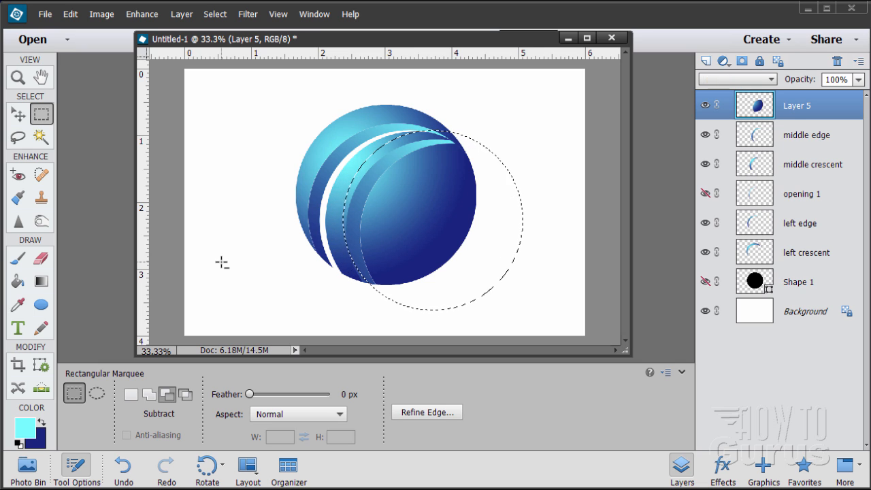
{"action": "key", "text": "shift+Right"}
{"action": "key", "text": "shift+Right"}
{"action": "key", "text": "shift+Right"}
{"action": "key", "text": "shift+Right"}
{"action": "key", "text": "shift+Right"}
{"action": "key", "text": "shift+Right"}
{"action": "key", "text": "shift+Down"}
{"action": "key", "text": "shift+Down"}
{"action": "key", "text": "shift+Down"}
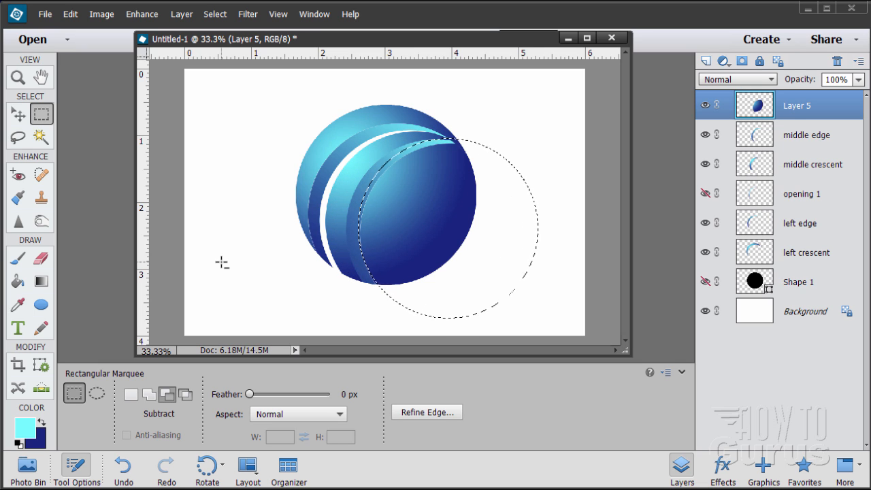
{"action": "key", "text": "shift+Right"}
{"action": "key", "text": "shift+Right"}
{"action": "key", "text": "shift+Right"}
{"action": "key", "text": "shift+Right"}
{"action": "key", "text": "shift+Right"}
{"action": "key", "text": "shift+Right"}
{"action": "key", "text": "shift+Right"}
{"action": "key", "text": "shift+Down"}
{"action": "key", "text": "shift+Down"}
{"action": "key", "text": "shift+Down"}
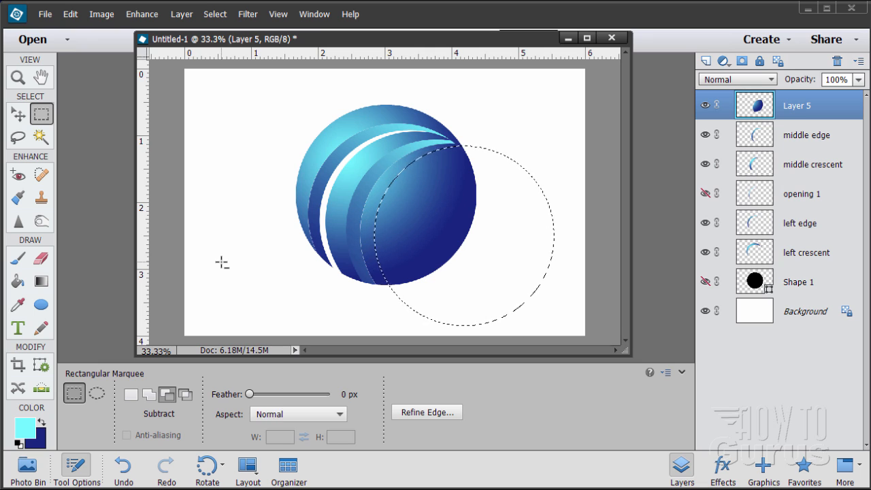
{"action": "key", "text": "shift+Right"}
{"action": "key", "text": "shift+Right"}
{"action": "key", "text": "shift+Right"}
{"action": "key", "text": "shift+Right"}
{"action": "key", "text": "shift+Right"}
{"action": "key", "text": "shift+Right"}
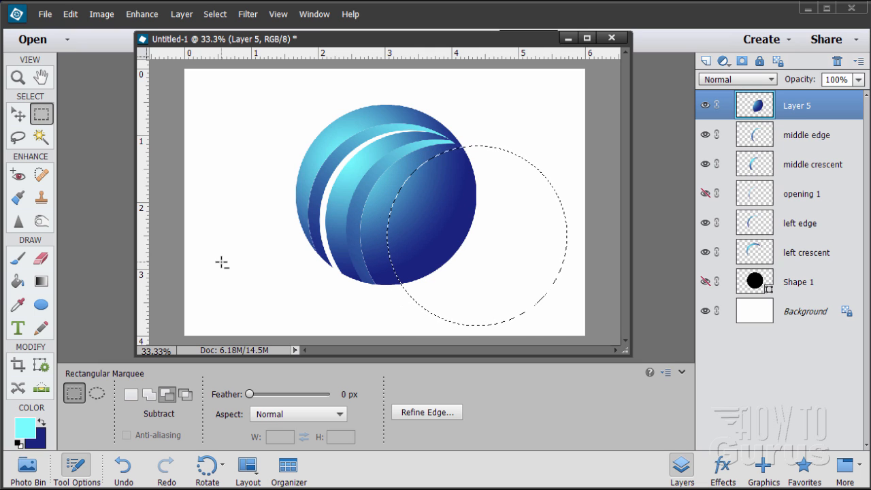
{"action": "key", "text": "shift+Up"}
{"action": "key", "text": "shift+Up"}
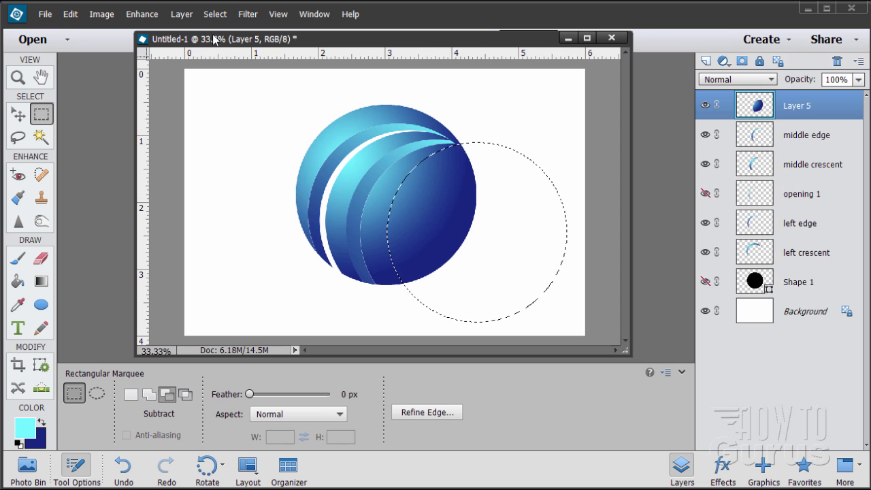
Step: Cut the selected part of Layer 5 onto a new layer
{"action": "left_click", "coordinate": [182, 14]}
{"action": "mouse_move", "coordinate": [224, 29]}
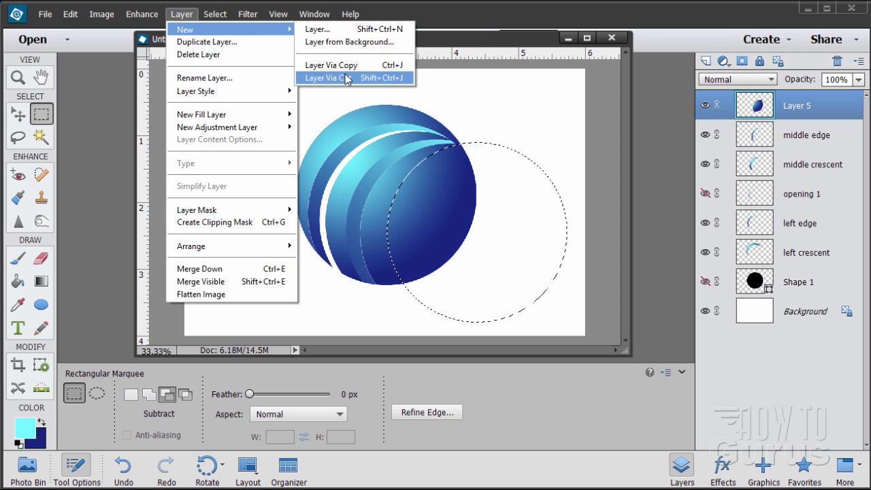
{"action": "left_click", "coordinate": [347, 79]}
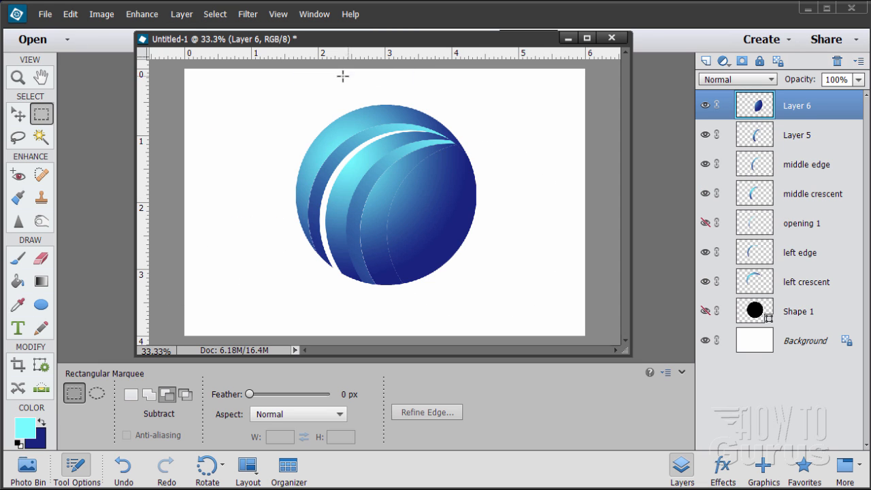
Step: Rename Layer 5, which holds the strip between the middle edge and the large right-hand piece, as opening 2 and hide it
{"action": "left_click", "coordinate": [803, 136]}
{"action": "double_click", "coordinate": [799, 138]}
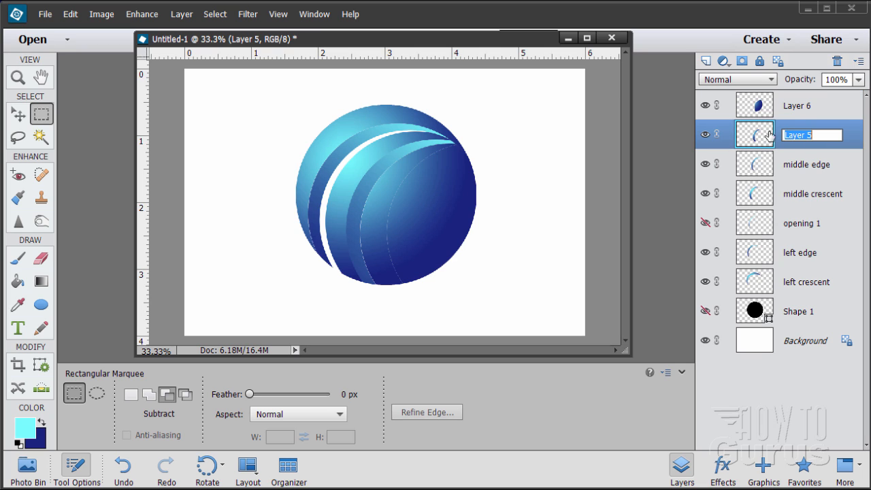
{"action": "left_click", "coordinate": [705, 135]}
{"action": "left_click", "coordinate": [706, 135]}
{"action": "left_click", "coordinate": [705, 134]}
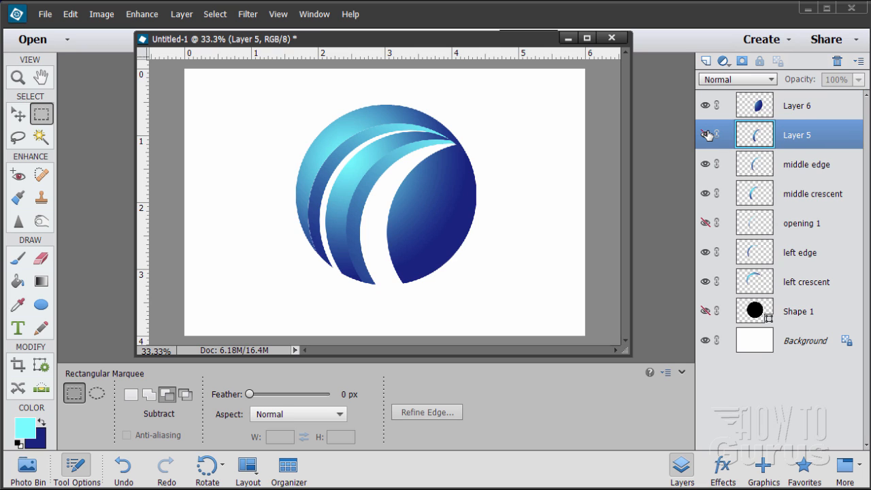
{"action": "left_click", "coordinate": [706, 135]}
{"action": "double_click", "coordinate": [791, 137]}
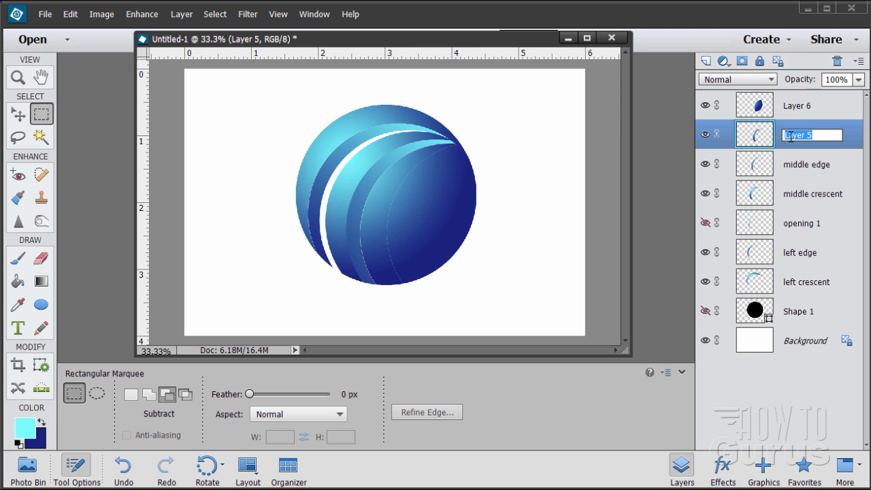
{"action": "type", "text": "opening 2"}
{"action": "key", "text": "Return"}
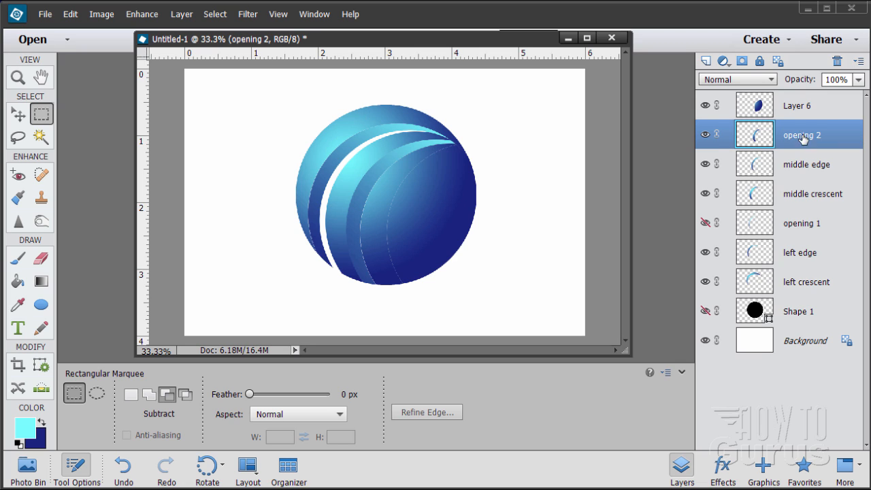
{"action": "left_click", "coordinate": [706, 135]}
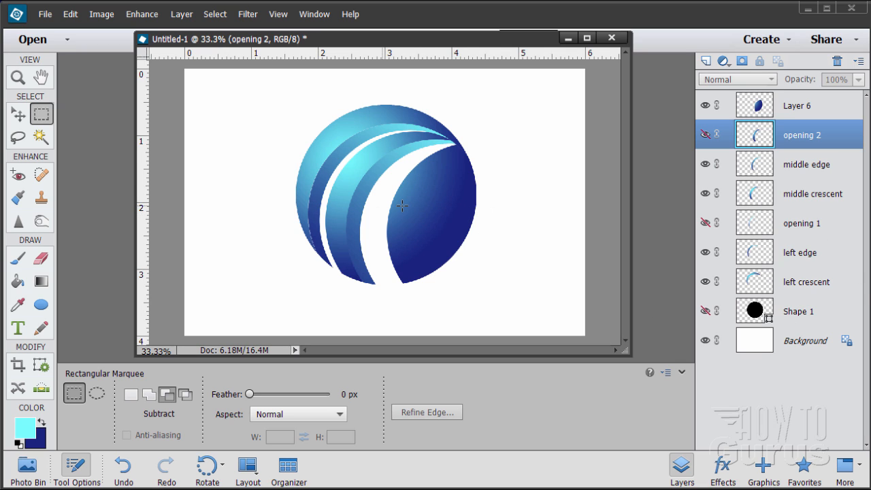
Step: Duplicate the hidden Shape 1 layer and make the copy visible as a simplified layer
{"action": "left_click", "coordinate": [775, 313]}
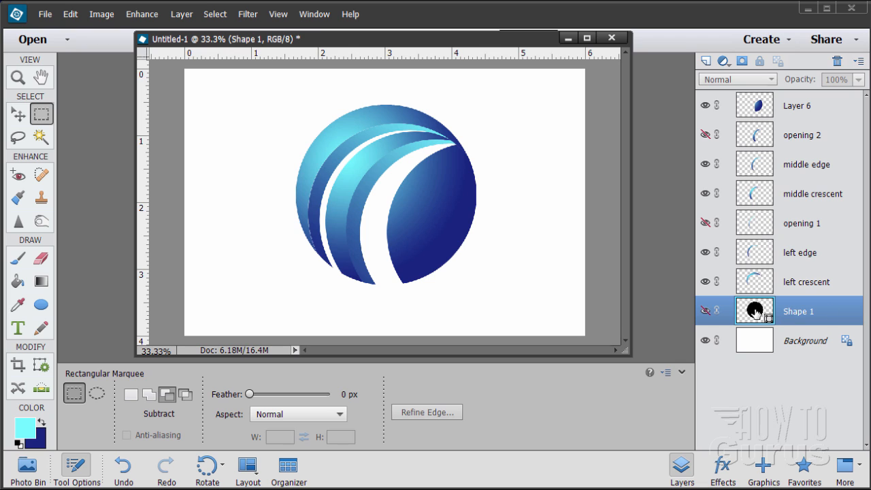
{"action": "left_click_drag", "start_coordinate": [756, 312], "coordinate": [702, 60]}
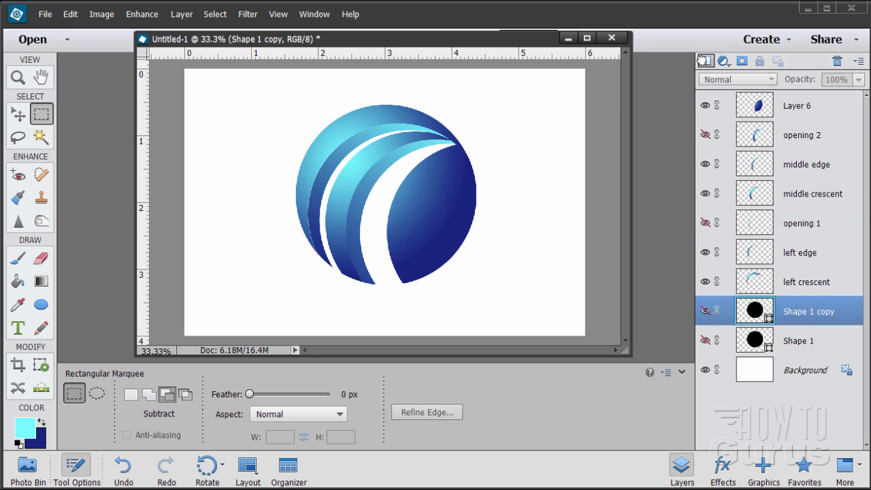
{"action": "left_click", "coordinate": [705, 311]}
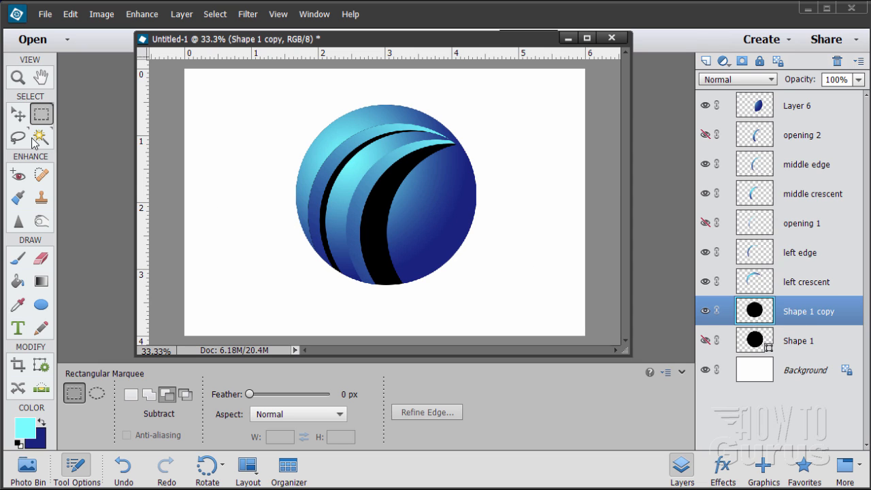
Step: Scale the black circle on Shape 1 copy proportionally to about 70% and position it near the centre of the sphere
{"action": "left_click", "coordinate": [17, 117]}
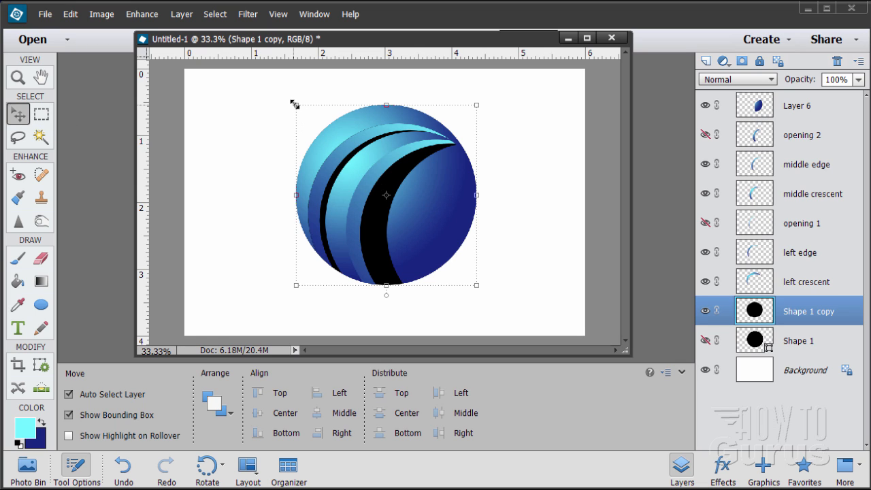
{"action": "left_click_drag", "start_coordinate": [295, 104], "coordinate": [317, 125]}
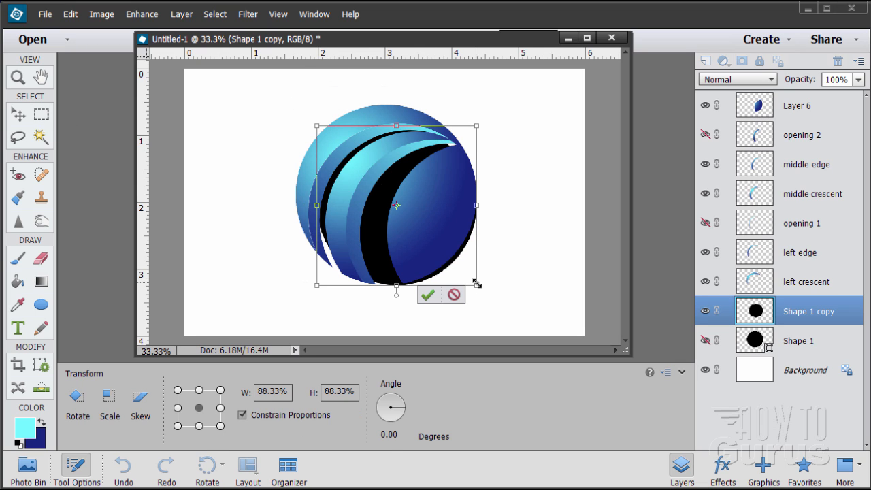
{"action": "left_click_drag", "start_coordinate": [476, 285], "coordinate": [454, 263]}
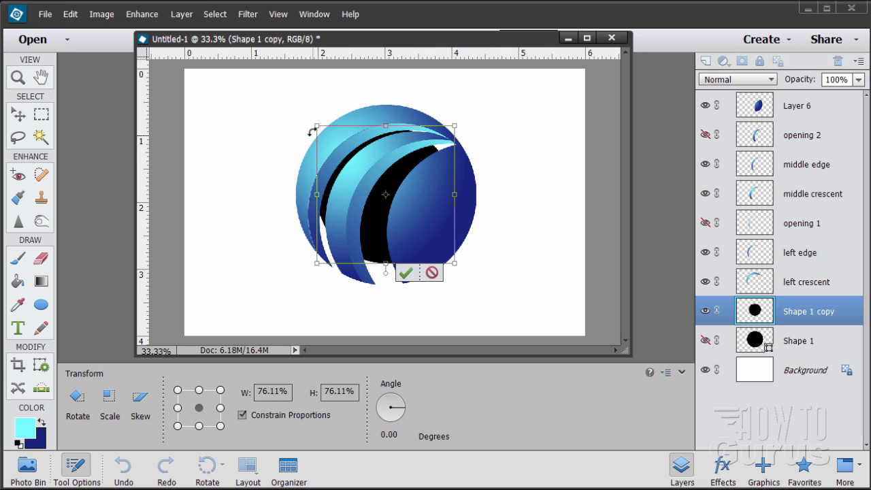
{"action": "left_click_drag", "start_coordinate": [316, 126], "coordinate": [320, 129]}
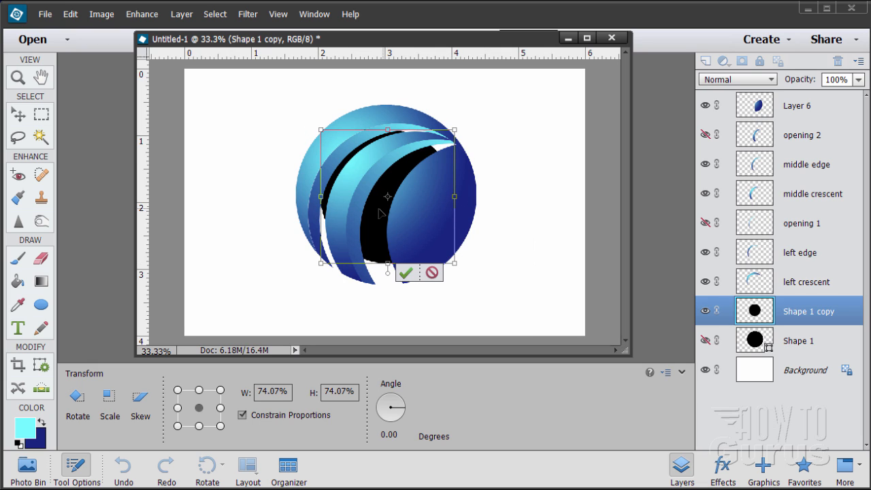
{"action": "left_click_drag", "start_coordinate": [382, 212], "coordinate": [377, 213]}
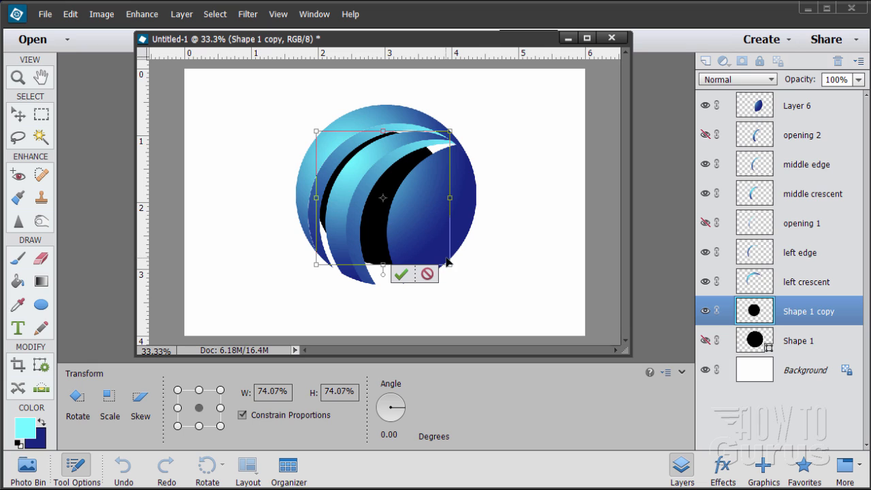
{"action": "left_click_drag", "start_coordinate": [448, 265], "coordinate": [447, 262]}
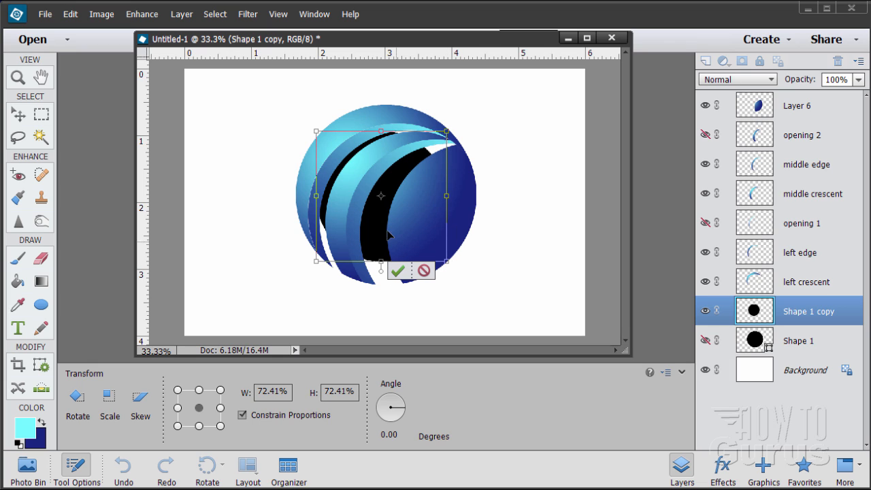
{"action": "left_click_drag", "start_coordinate": [316, 131], "coordinate": [321, 135]}
{"action": "left_click_drag", "start_coordinate": [376, 222], "coordinate": [377, 223]}
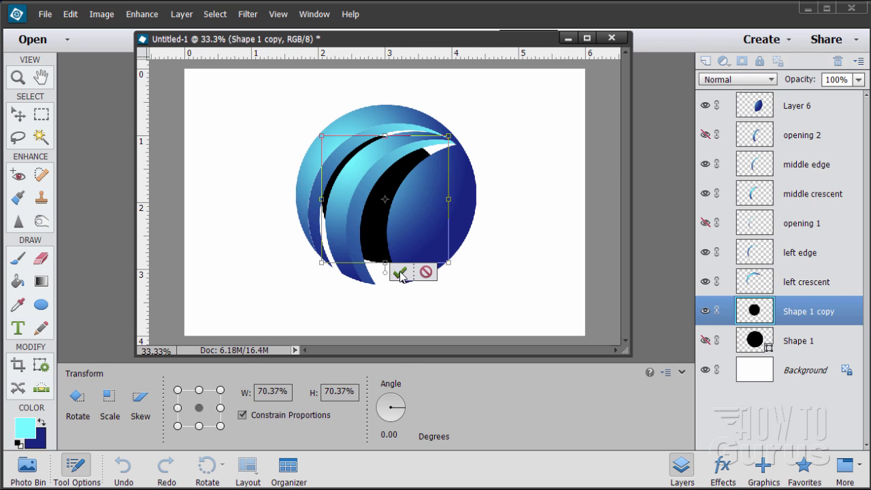
{"action": "left_click", "coordinate": [400, 273]}
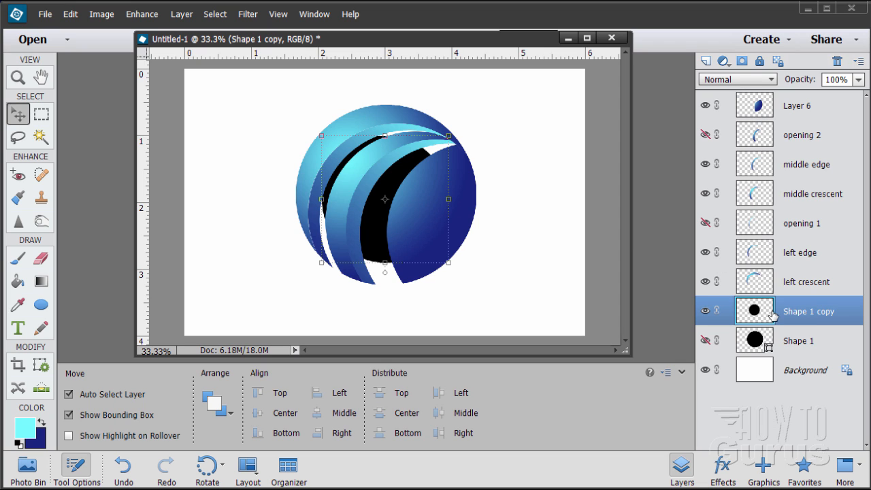
Step: Add a gradient fill layer above Shape 1 copy, using the previous layer to create a clipping mask
{"action": "left_click", "coordinate": [186, 16]}
{"action": "mouse_move", "coordinate": [213, 117]}
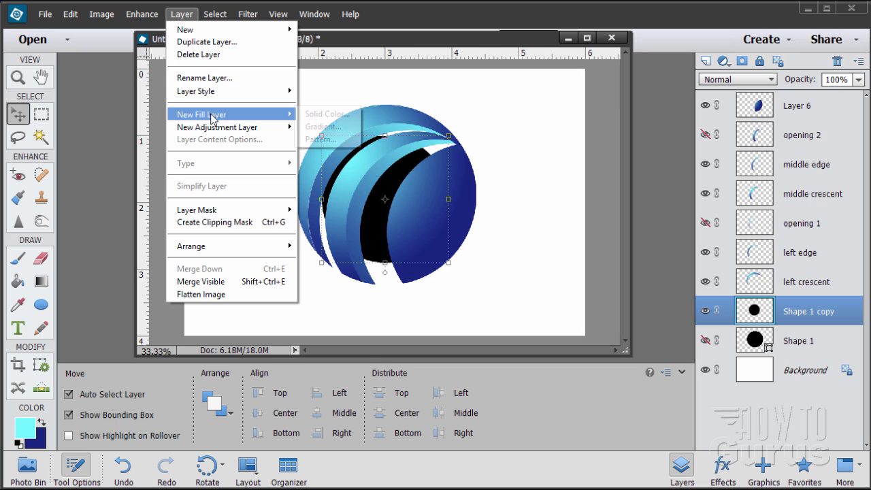
{"action": "left_click", "coordinate": [310, 128]}
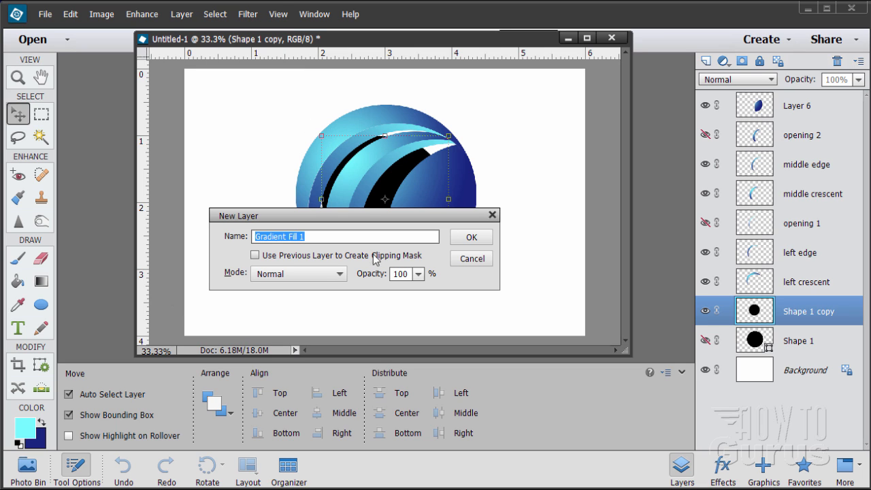
{"action": "left_click", "coordinate": [258, 261]}
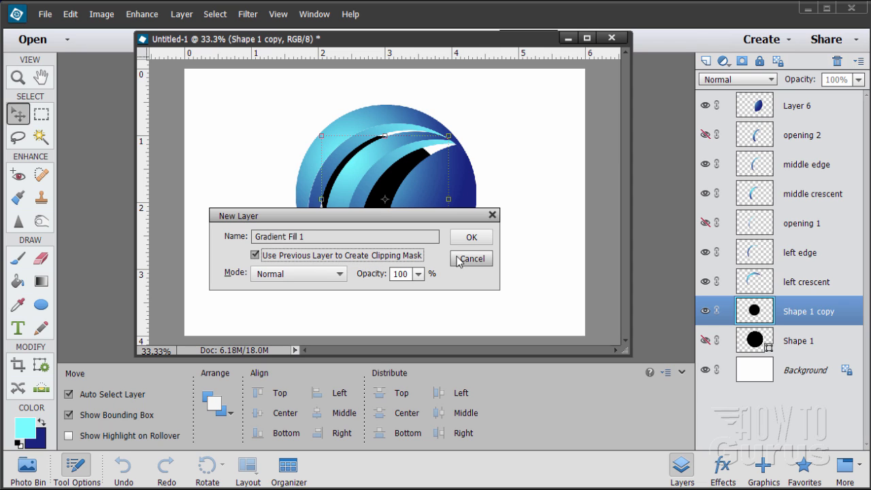
{"action": "left_click", "coordinate": [484, 241]}
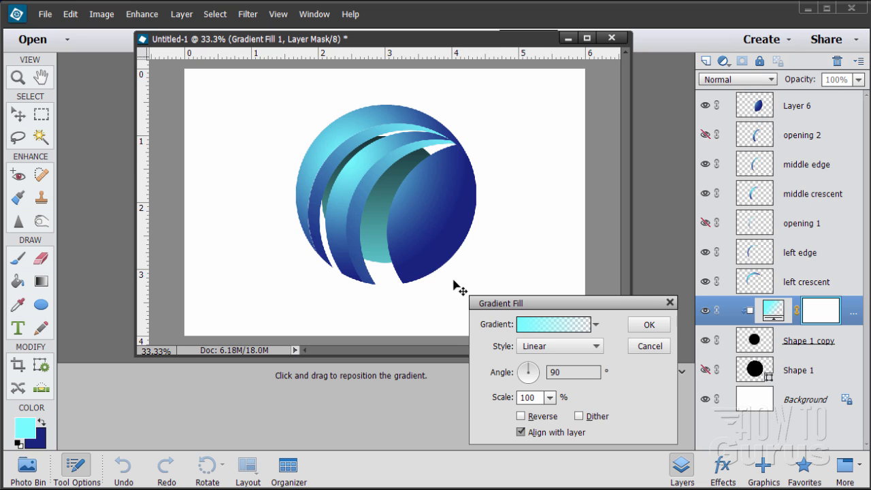
Step: Give the fill layer the Foreground to Background gradient preset and set its style to Radial
{"action": "left_click", "coordinate": [543, 326]}
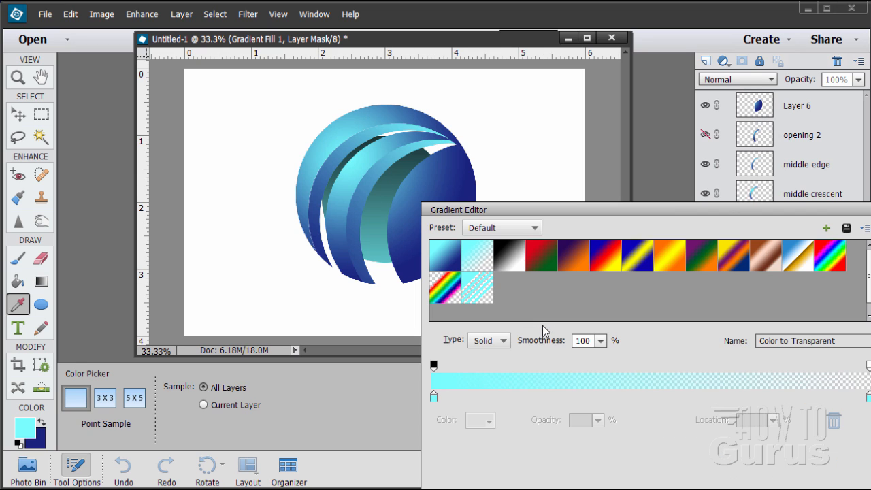
{"action": "left_click", "coordinate": [452, 266]}
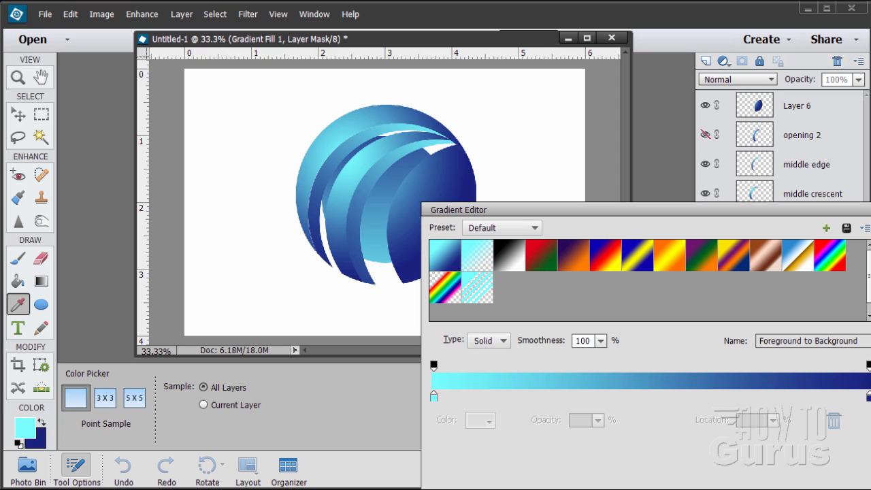
{"action": "key", "text": "Return"}
{"action": "left_click", "coordinate": [531, 349]}
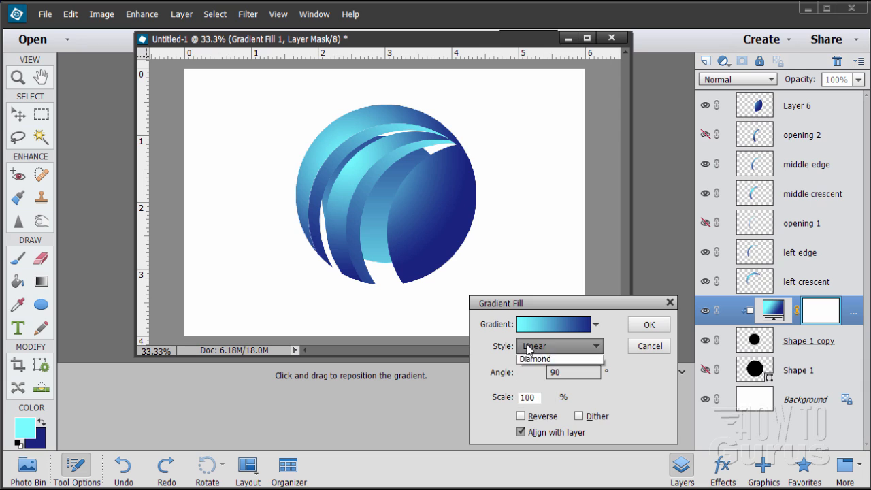
{"action": "left_click", "coordinate": [537, 371]}
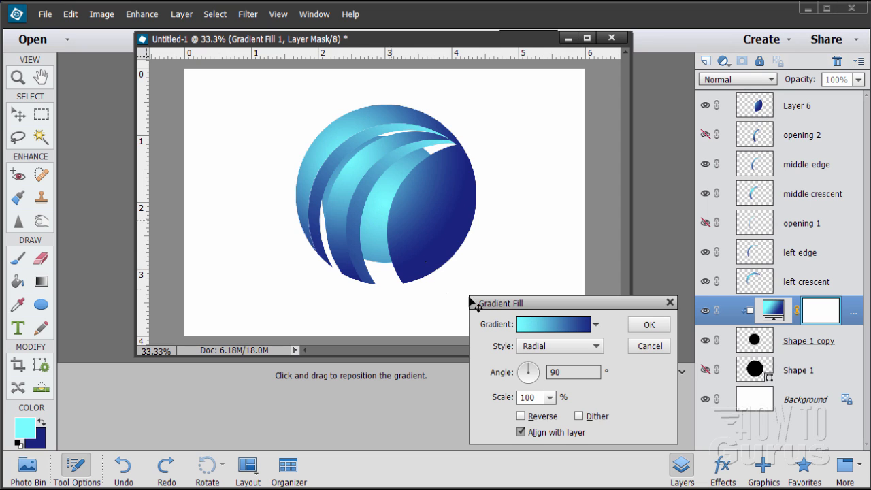
Step: Edit the fill's gradient and set its starting colour stop to bright yellow, fffc02
{"action": "left_click", "coordinate": [534, 325]}
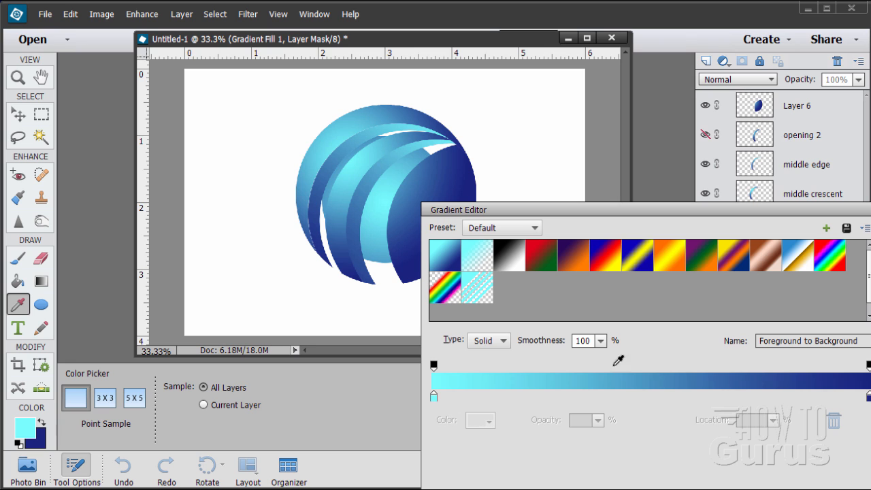
{"action": "left_click_drag", "start_coordinate": [671, 217], "coordinate": [580, 175]}
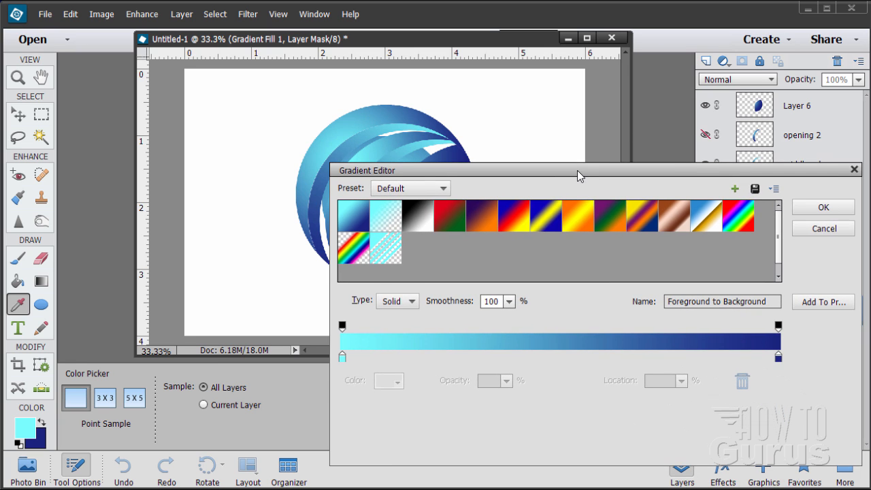
{"action": "left_click", "coordinate": [343, 357]}
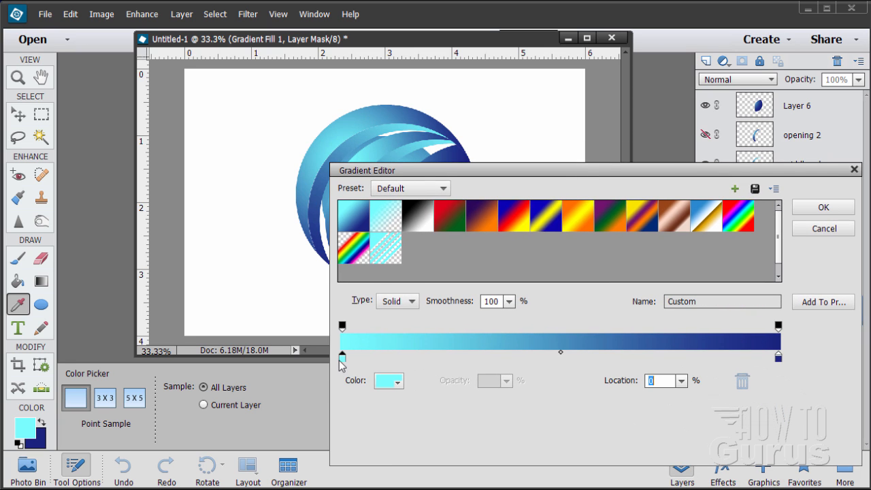
{"action": "left_click", "coordinate": [386, 381]}
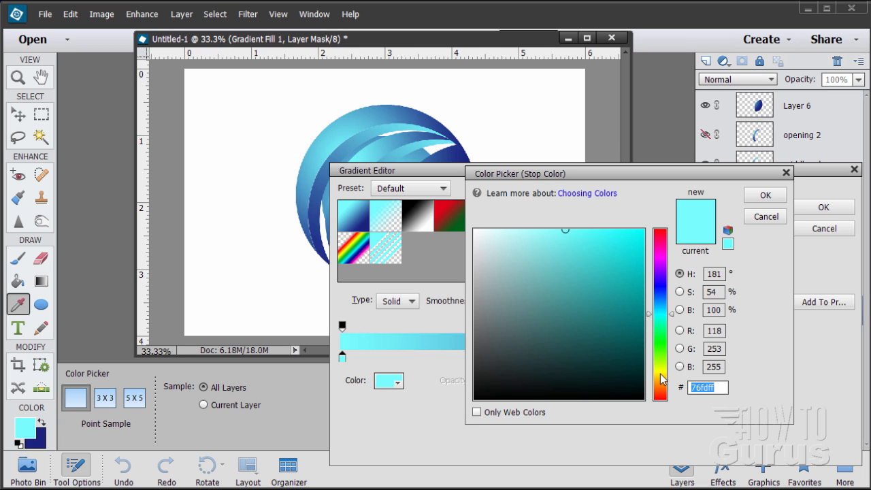
{"action": "left_click", "coordinate": [661, 372]}
{"action": "left_click_drag", "start_coordinate": [622, 245], "coordinate": [643, 229]}
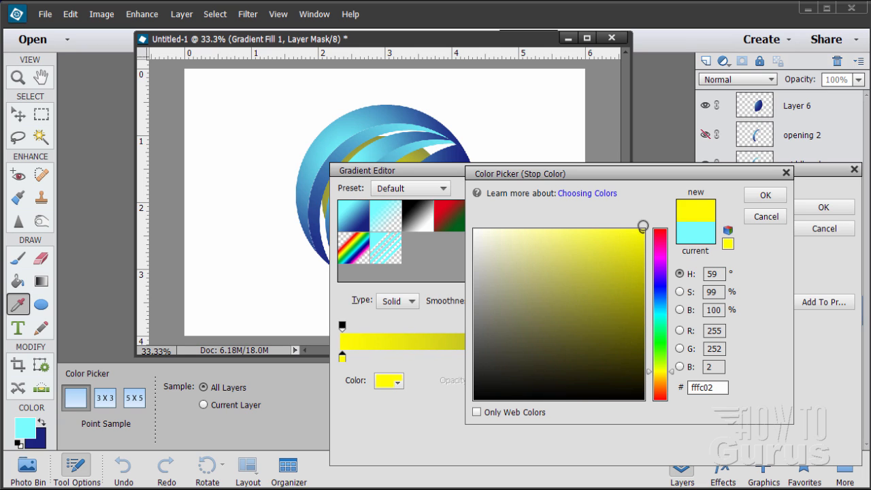
{"action": "left_click", "coordinate": [751, 198]}
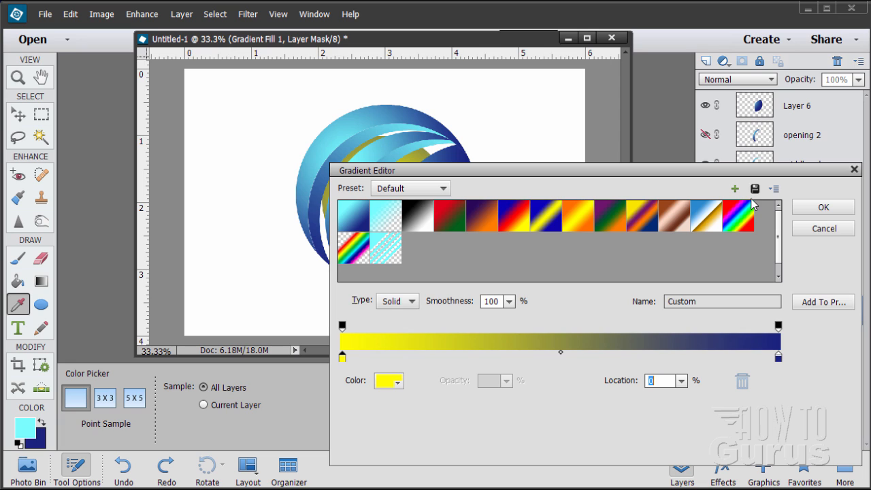
Step: Set the gradient's end colour stop to red, ee0f0f, and accept the edited gradient
{"action": "left_click", "coordinate": [778, 357]}
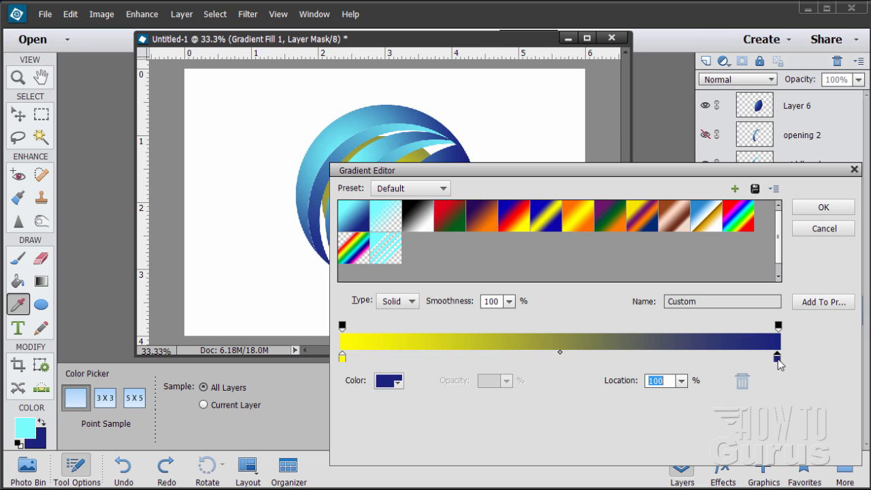
{"action": "left_click", "coordinate": [386, 383]}
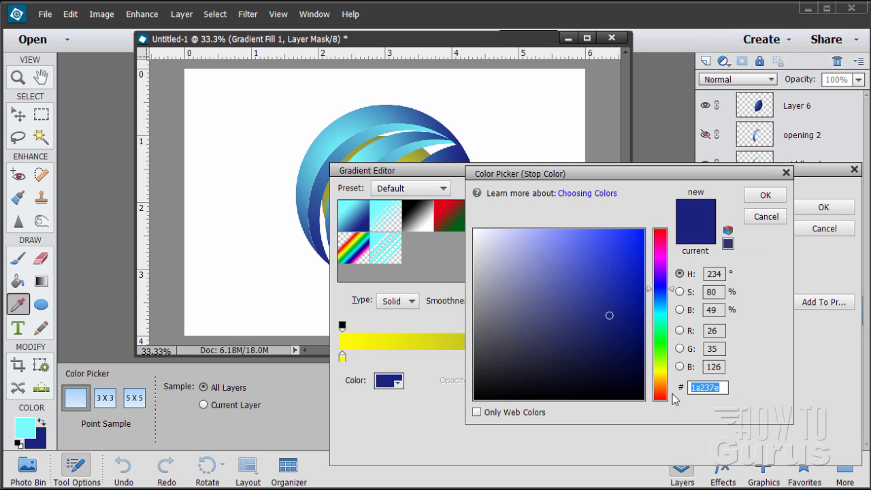
{"action": "left_click_drag", "start_coordinate": [661, 246], "coordinate": [634, 240]}
{"action": "left_click", "coordinate": [637, 243]}
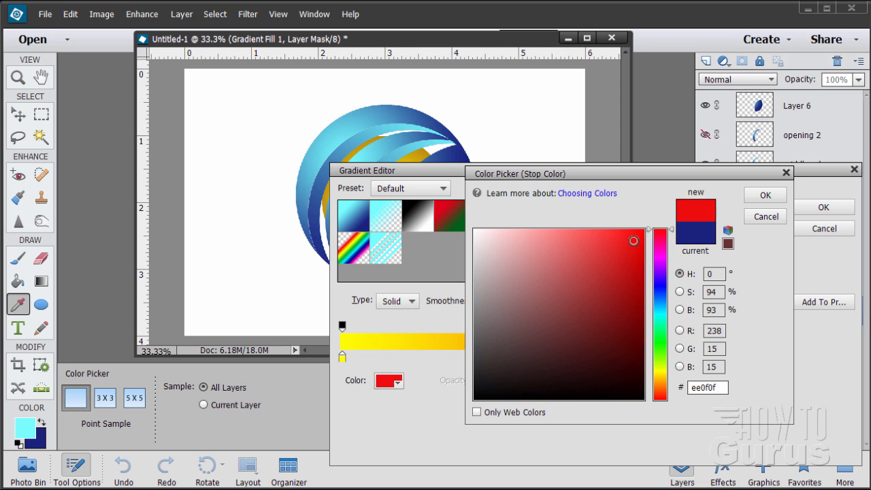
{"action": "left_click", "coordinate": [764, 198]}
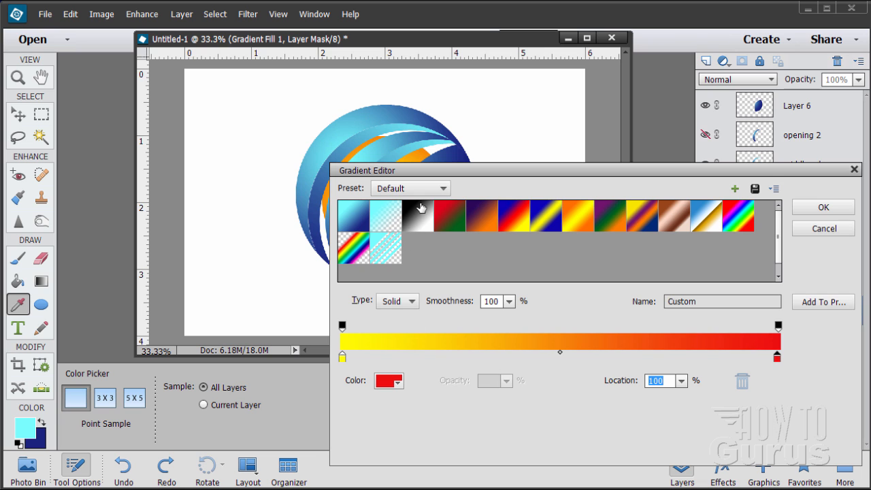
{"action": "left_click_drag", "start_coordinate": [412, 169], "coordinate": [349, 151]}
{"action": "left_click", "coordinate": [756, 207]}
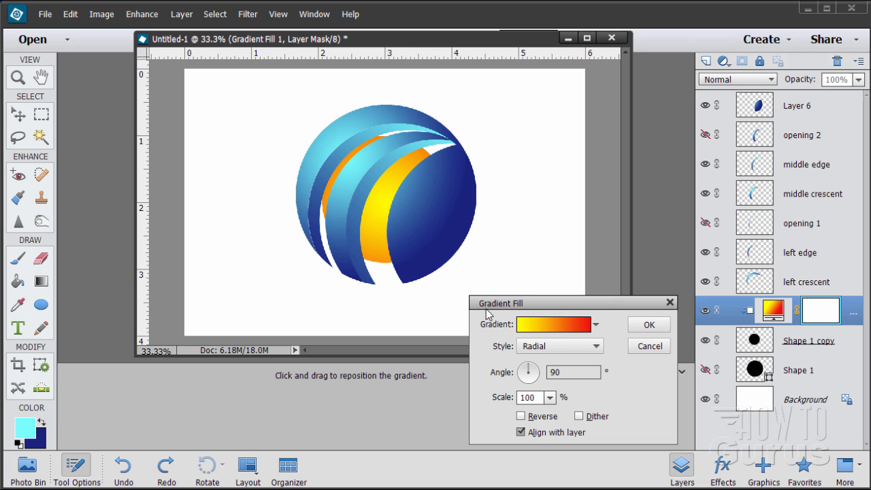
Step: Reposition the ball's radial gradient up and to the left, and move the gradient's yellow colour stop slightly inward
{"action": "left_click_drag", "start_coordinate": [384, 201], "coordinate": [370, 183]}
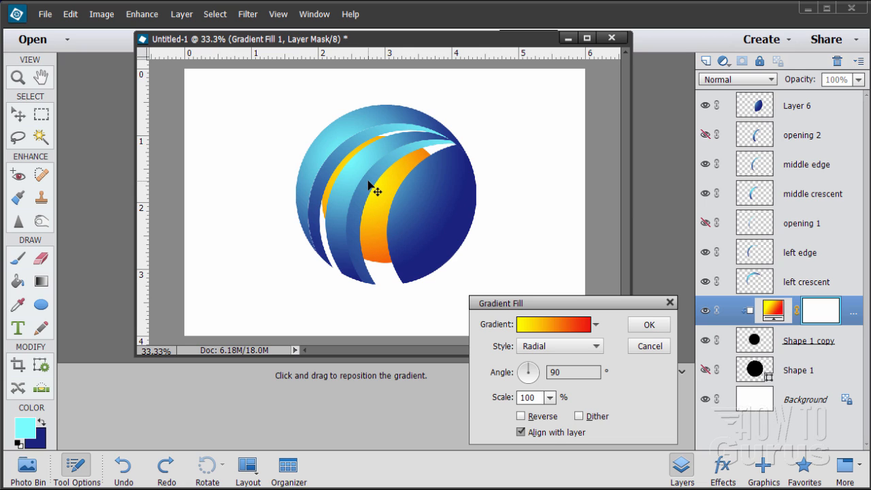
{"action": "left_click", "coordinate": [547, 331]}
{"action": "left_click_drag", "start_coordinate": [466, 172], "coordinate": [622, 171]}
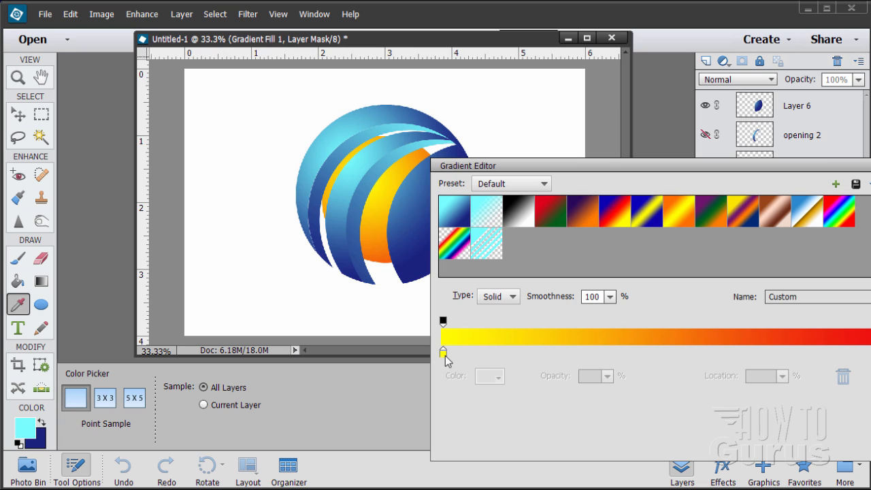
{"action": "left_click_drag", "start_coordinate": [443, 352], "coordinate": [513, 367]}
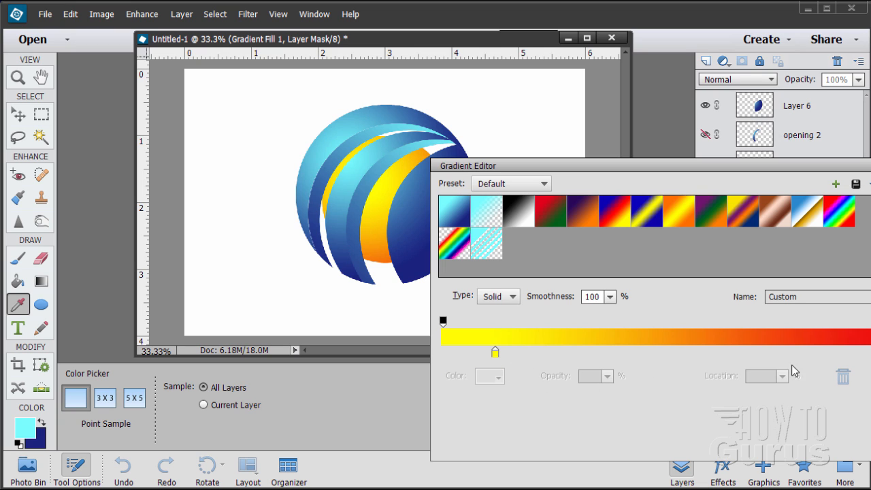
Step: Move the gradient's red colour stop inward to a location of 60%
{"action": "left_click", "coordinate": [870, 352]}
{"action": "left_click_drag", "start_coordinate": [805, 171], "coordinate": [756, 175]}
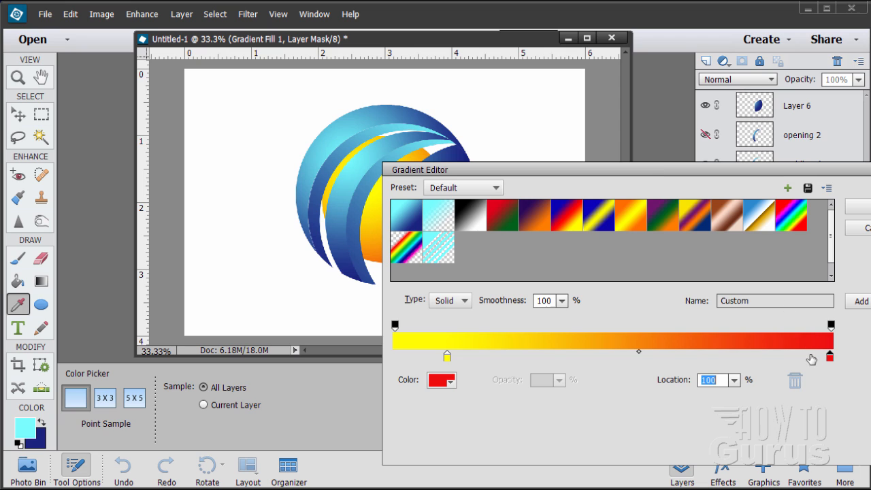
{"action": "left_click_drag", "start_coordinate": [830, 356], "coordinate": [756, 362]}
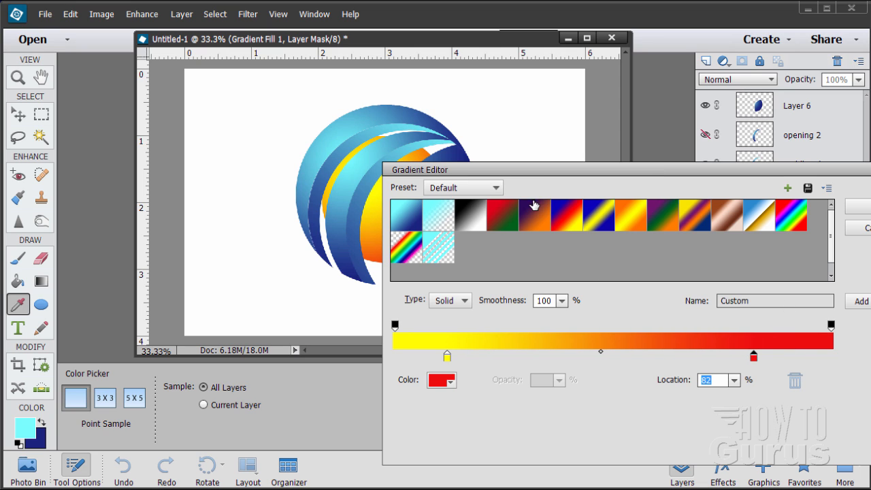
{"action": "left_click_drag", "start_coordinate": [554, 170], "coordinate": [609, 173]}
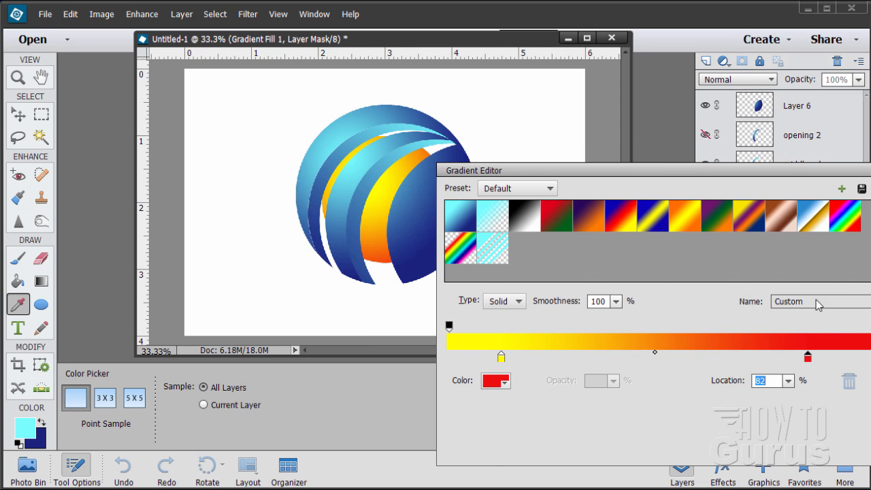
{"action": "left_click_drag", "start_coordinate": [808, 360], "coordinate": [711, 359]}
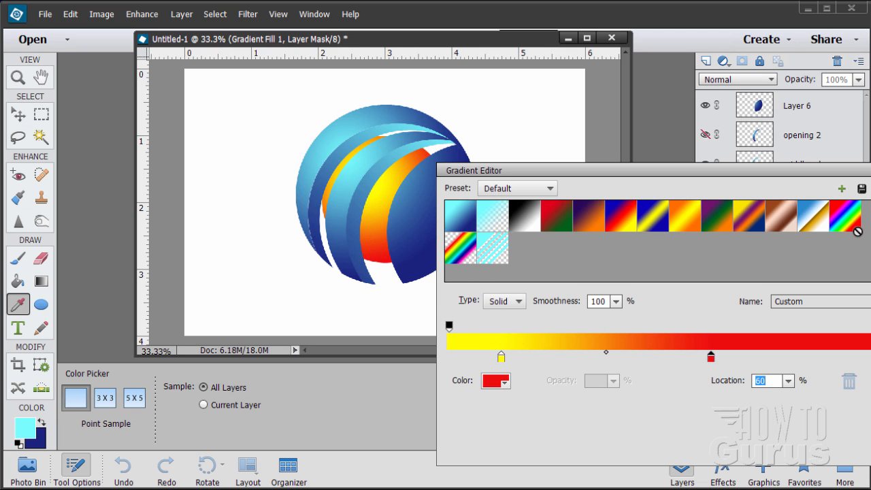
Step: Accept the edited gradient, nudge its centre slightly up and to the left inside the ball, and confirm the gradient fill
{"action": "key", "text": "Return"}
{"action": "left_click_drag", "start_coordinate": [383, 195], "coordinate": [378, 191]}
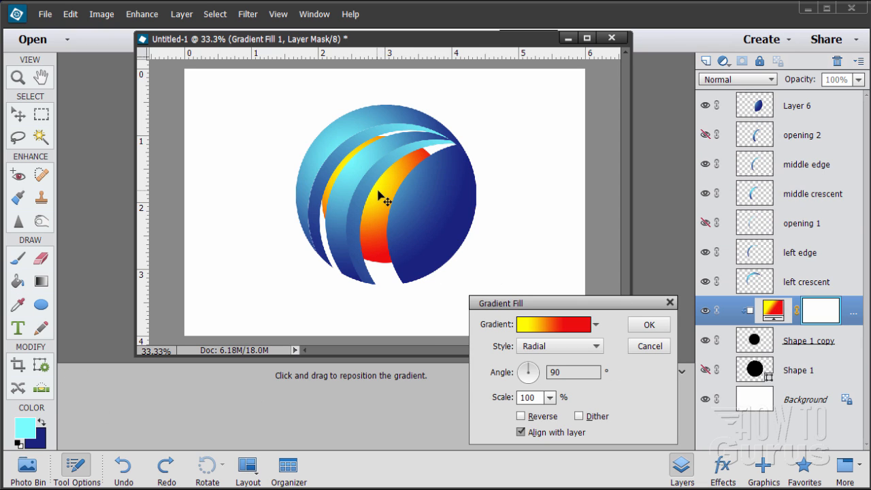
{"action": "left_click", "coordinate": [652, 328]}
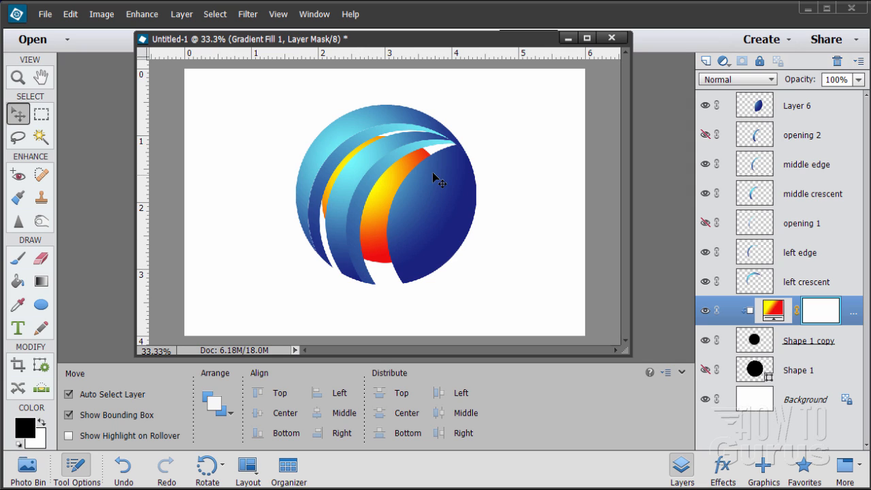
Step: Toggle the left edge layer's visibility to identify it, and load its outline as a selection
{"action": "left_click", "coordinate": [705, 252]}
{"action": "left_click", "coordinate": [704, 253]}
{"action": "left_click", "coordinate": [705, 252]}
{"action": "left_click", "coordinate": [705, 252]}
{"action": "left_click", "coordinate": [756, 256]}
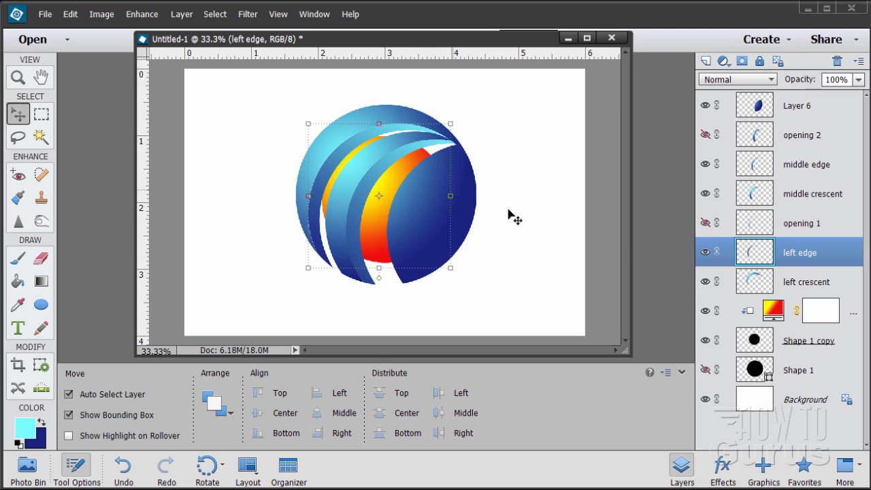
{"action": "left_click", "coordinate": [751, 254], "text": "ctrl"}
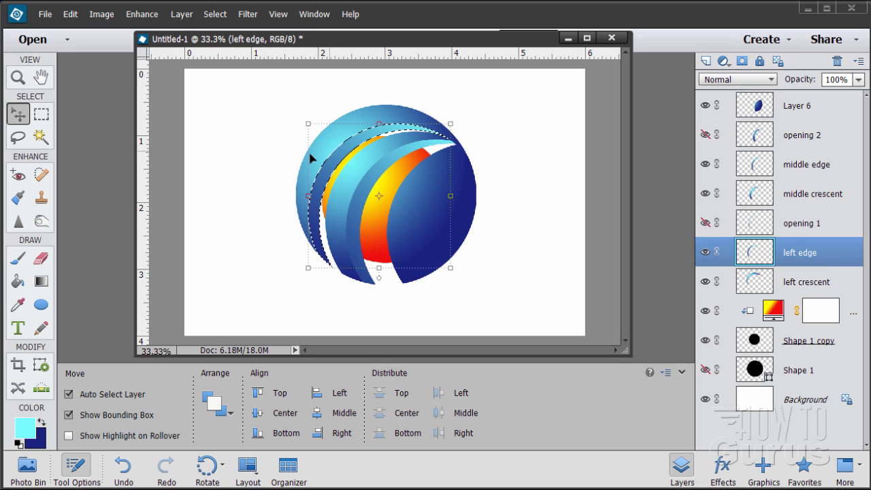
Step: Add a gradient fill layer above left edge, using the previous layer to create a clipping mask
{"action": "left_click", "coordinate": [180, 15]}
{"action": "mouse_move", "coordinate": [224, 114]}
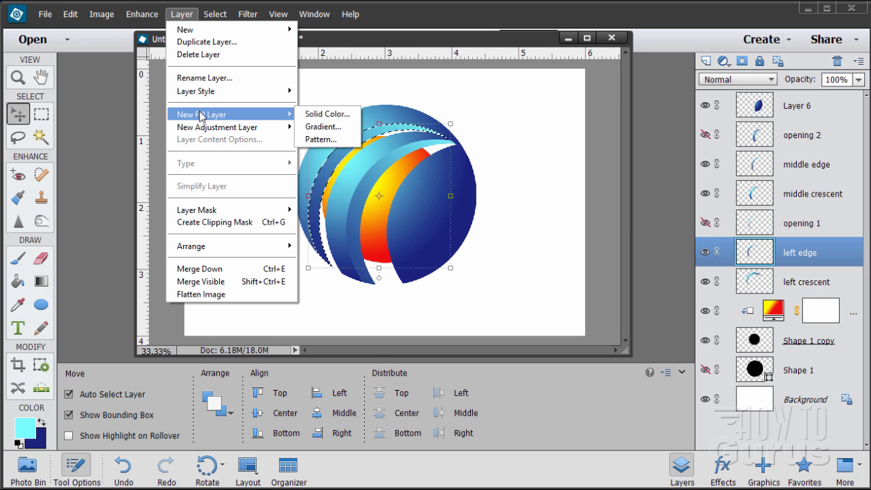
{"action": "left_click", "coordinate": [319, 127]}
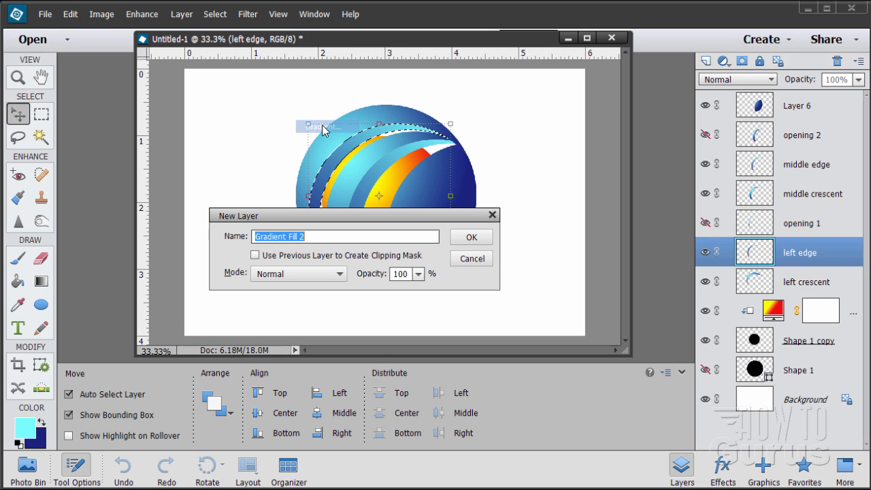
{"action": "left_click", "coordinate": [351, 257]}
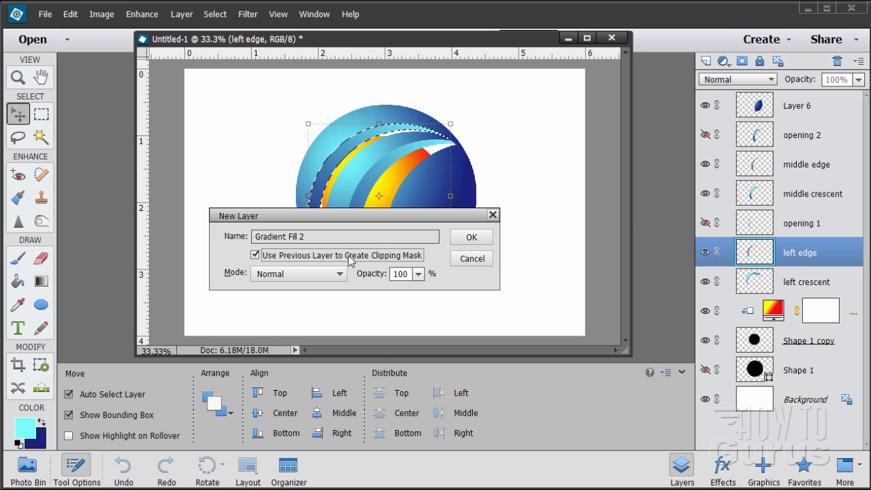
{"action": "left_click", "coordinate": [471, 239]}
Step: Give the left edge's fill the Foreground to Background gradient preset and reverse it
{"action": "left_click", "coordinate": [544, 325]}
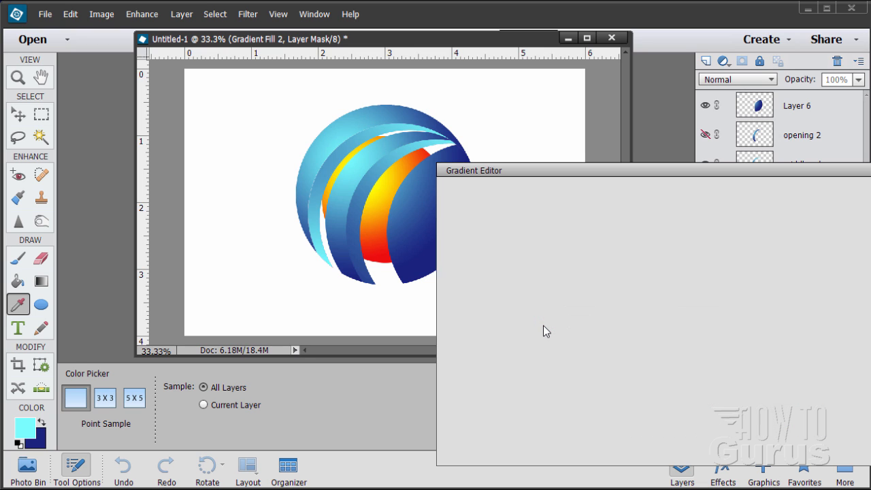
{"action": "left_click", "coordinate": [465, 224]}
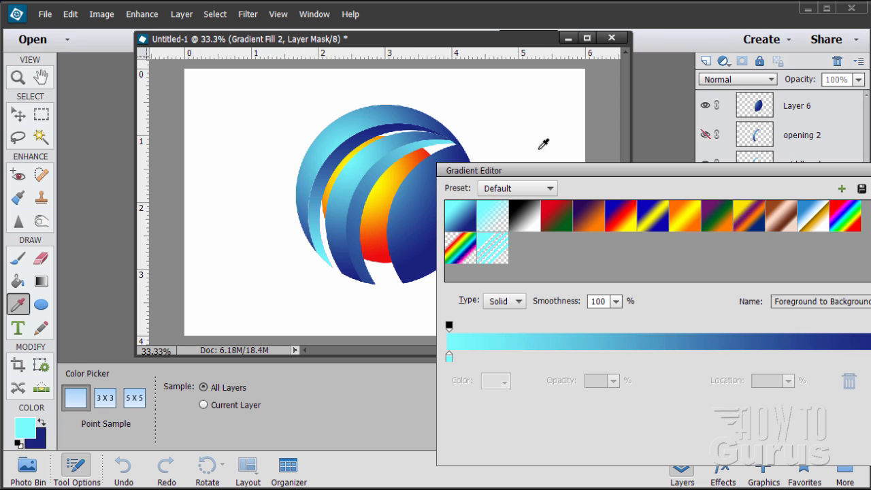
{"action": "left_click_drag", "start_coordinate": [612, 179], "coordinate": [448, 183]}
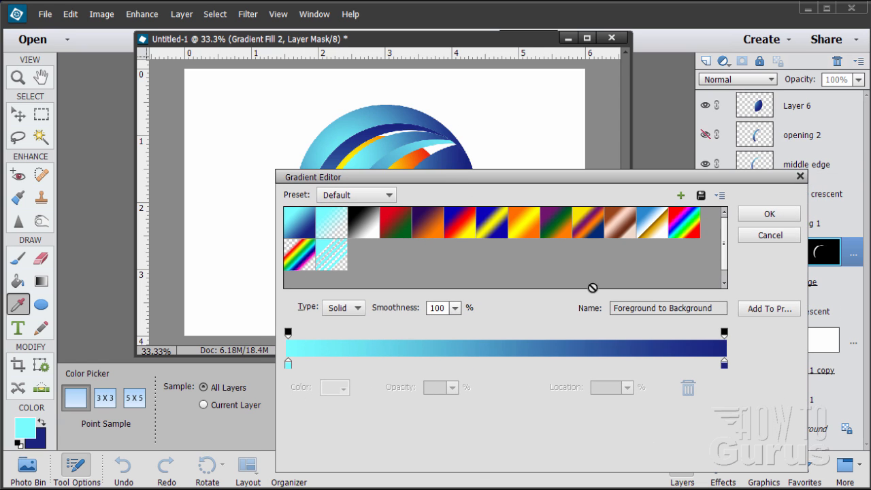
{"action": "left_click", "coordinate": [769, 215]}
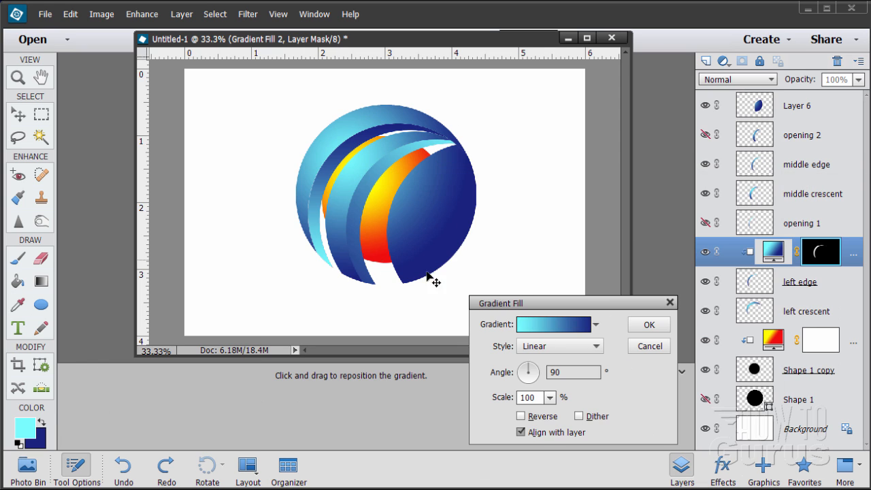
{"action": "left_click", "coordinate": [521, 416]}
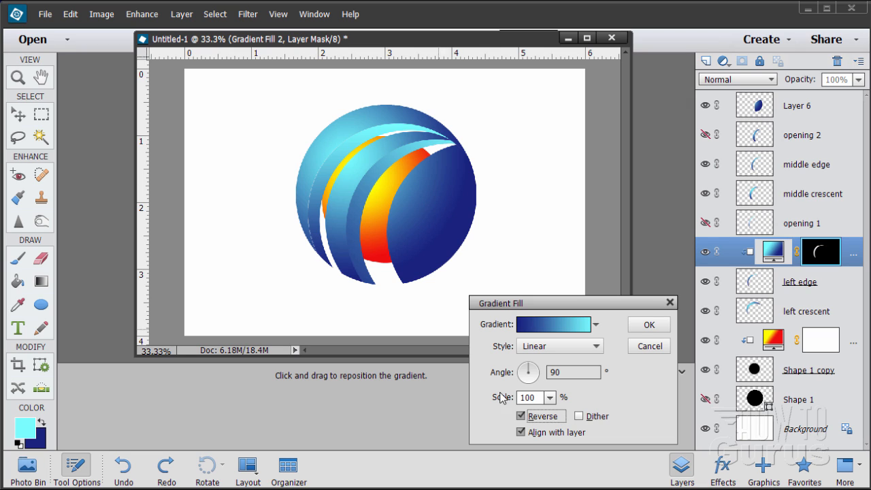
{"action": "left_click", "coordinate": [522, 417]}
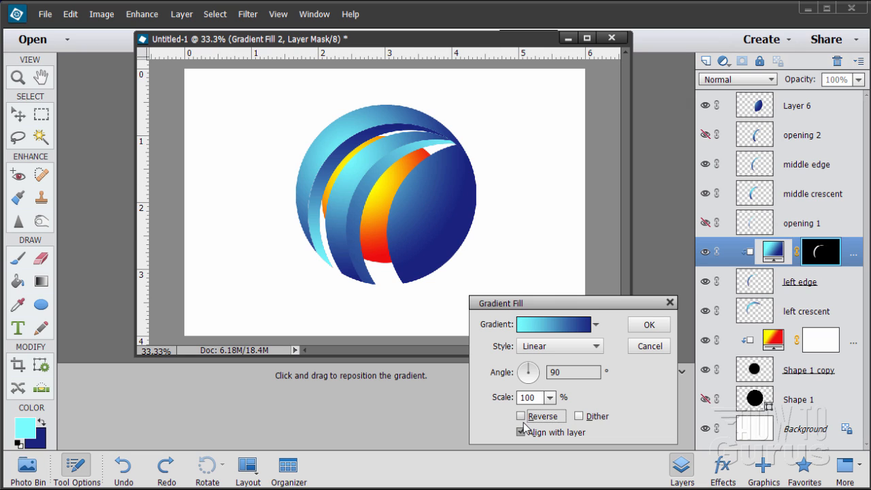
{"action": "left_click", "coordinate": [521, 416]}
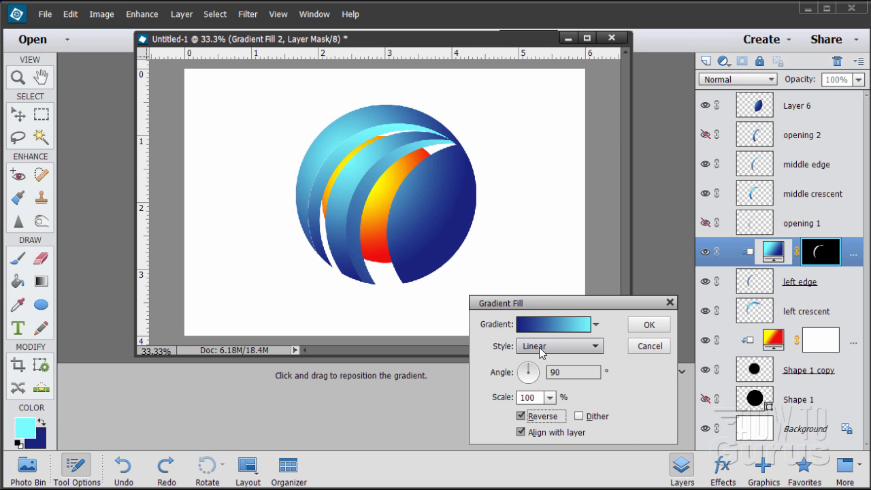
Step: Edit the left edge's gradient and move its dark blue colour stop inward to a location of 83%
{"action": "left_click", "coordinate": [537, 322]}
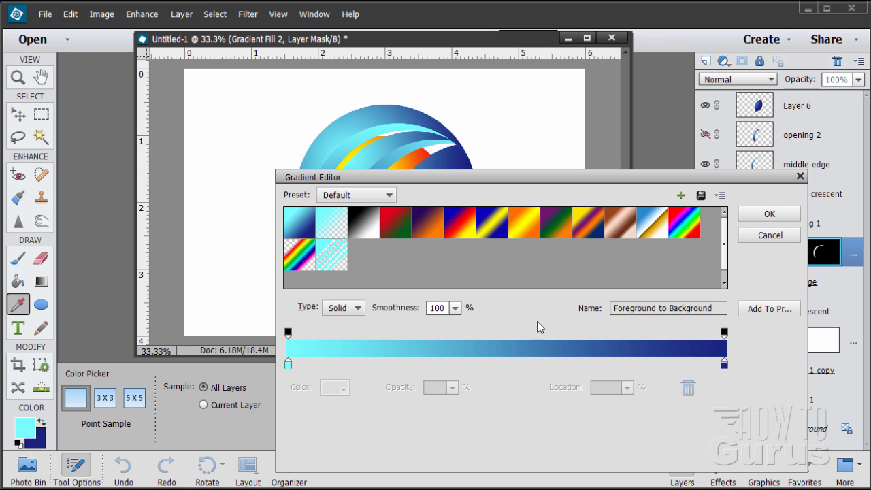
{"action": "left_click_drag", "start_coordinate": [455, 179], "coordinate": [388, 281]}
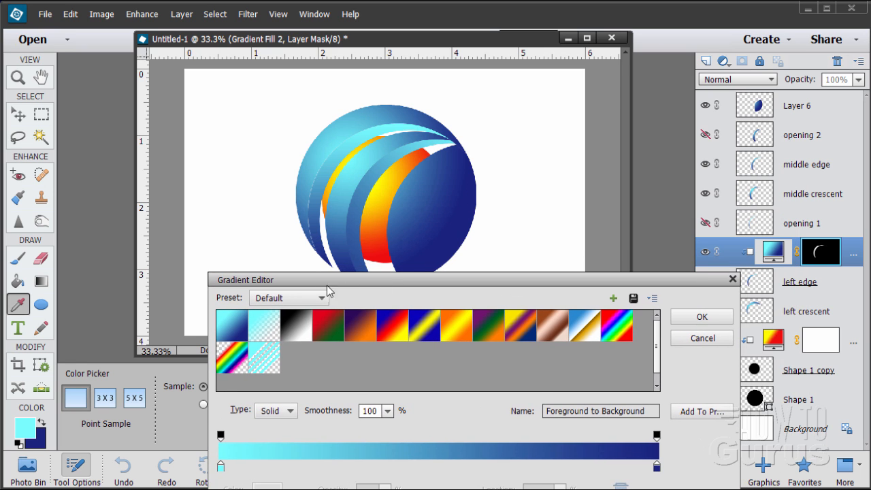
{"action": "left_click", "coordinate": [656, 468]}
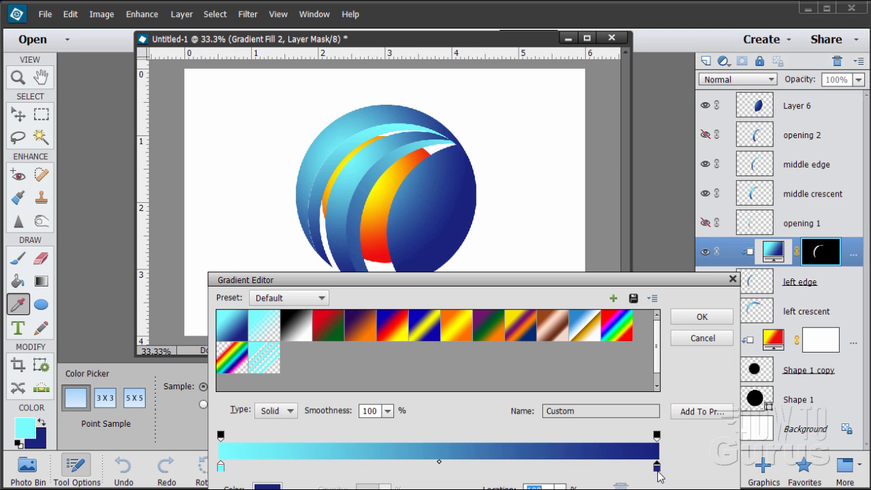
{"action": "left_click_drag", "start_coordinate": [658, 473], "coordinate": [583, 469]}
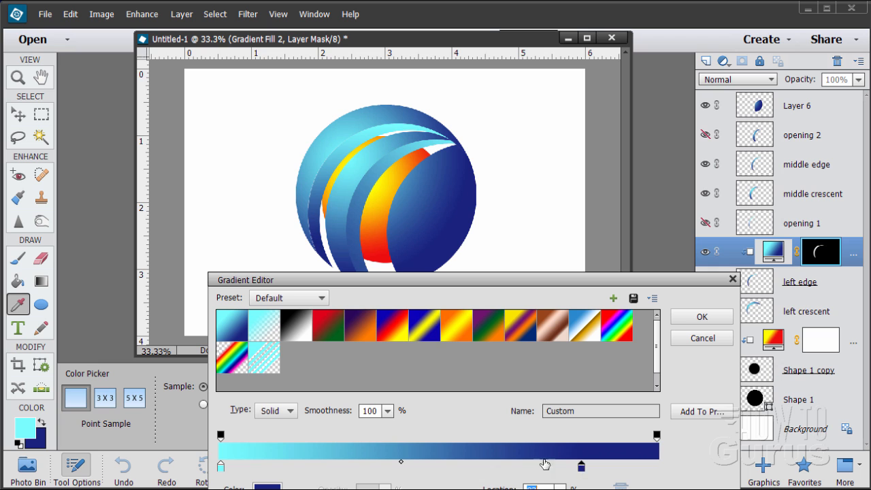
{"action": "left_click_drag", "start_coordinate": [479, 279], "coordinate": [670, 109]}
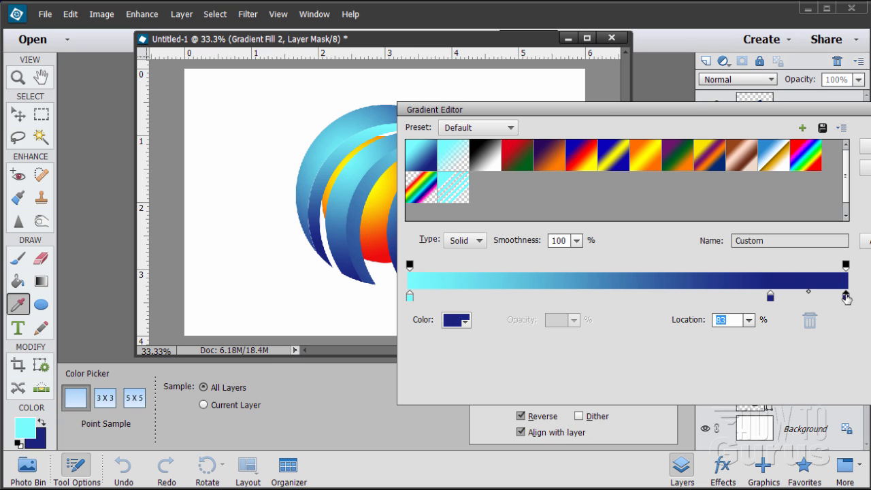
Step: Add a black colour stop, 000000, at 100% of the gradient and accept both the gradient and the fill
{"action": "left_click", "coordinate": [845, 297]}
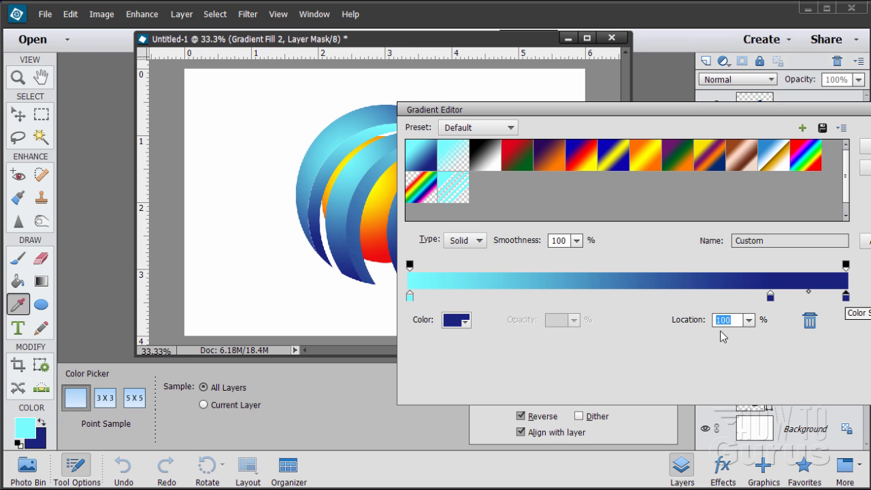
{"action": "left_click", "coordinate": [456, 319]}
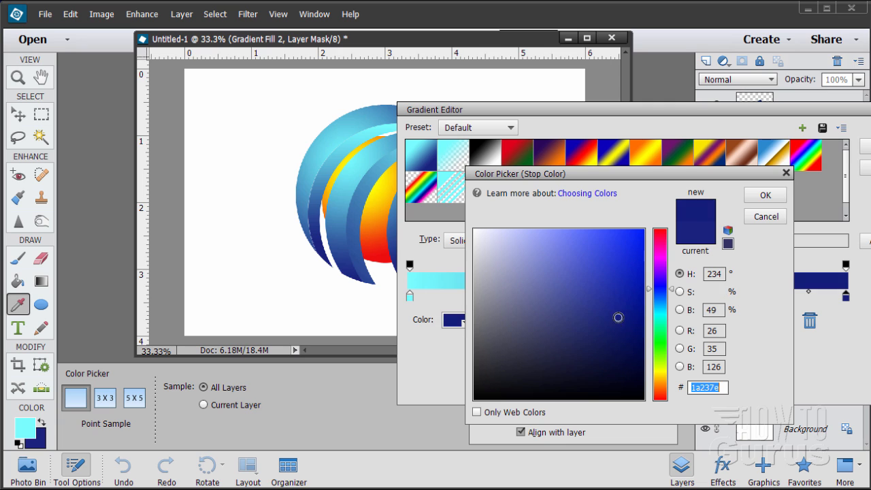
{"action": "left_click_drag", "start_coordinate": [618, 317], "coordinate": [611, 408]}
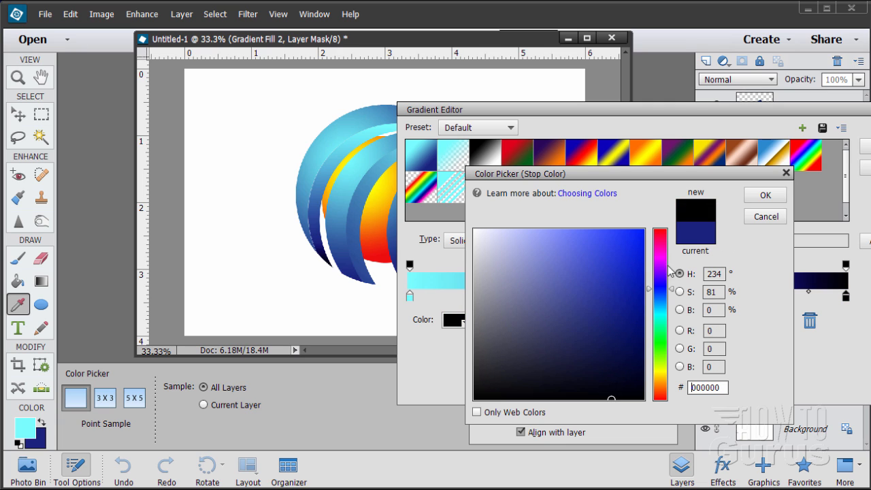
{"action": "left_click", "coordinate": [766, 196]}
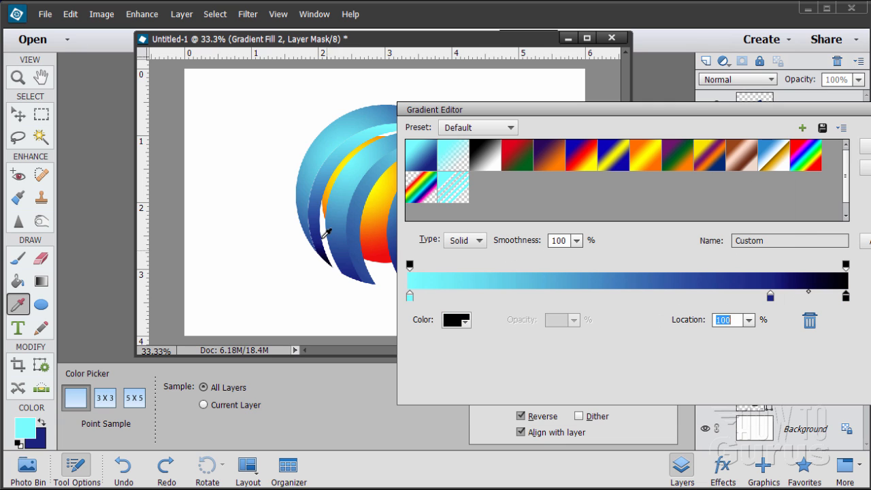
{"action": "left_click", "coordinate": [864, 147]}
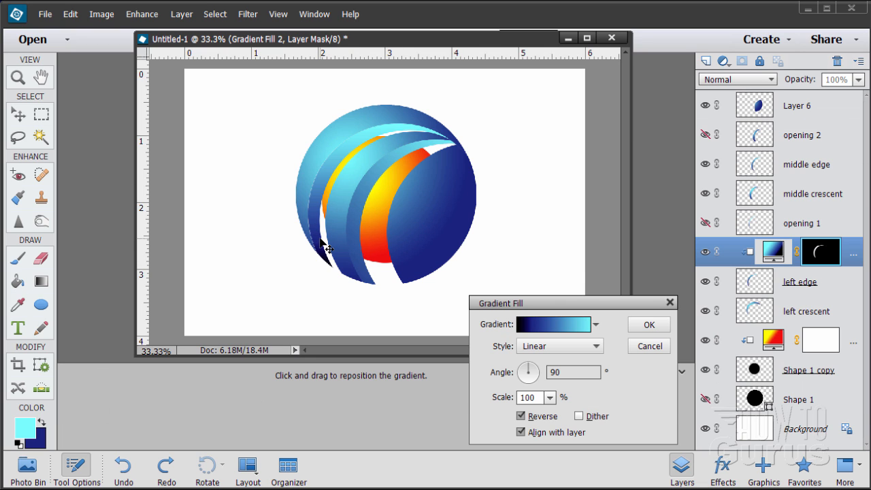
{"action": "left_click", "coordinate": [651, 326]}
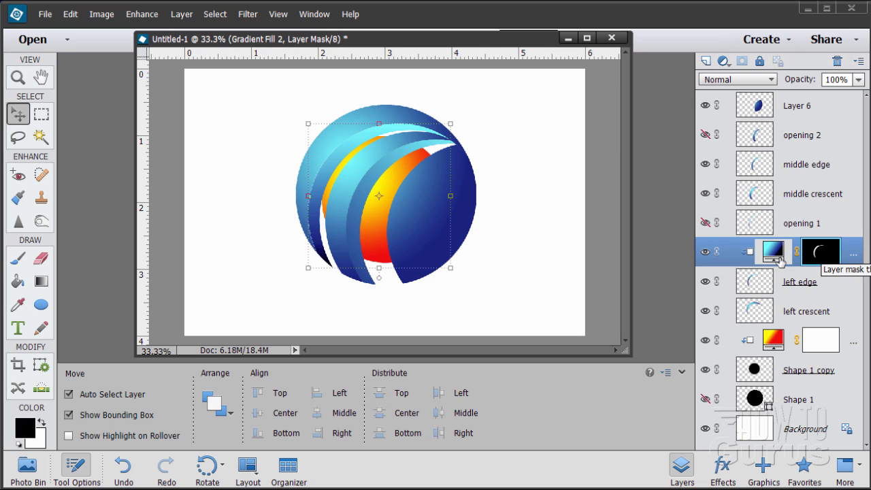
Step: Toggle the middle edge layer's visibility to identify it, and load its outline as a selection
{"action": "left_click", "coordinate": [791, 170]}
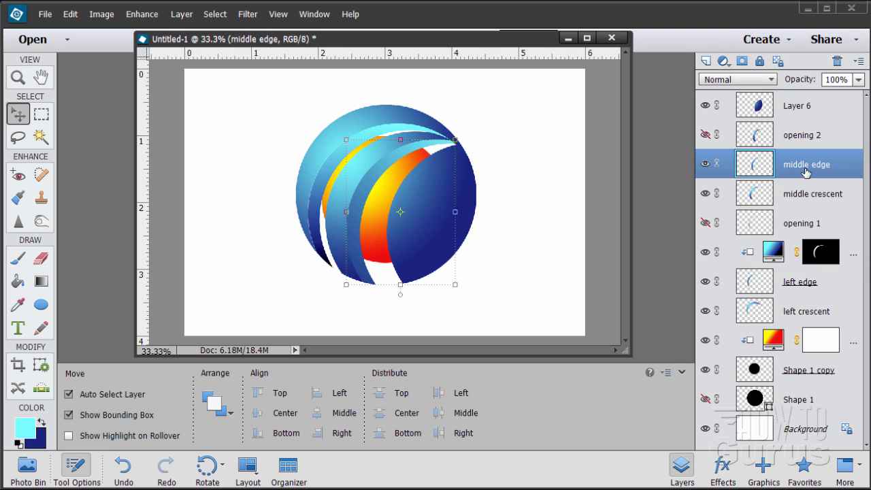
{"action": "left_click", "coordinate": [704, 164]}
{"action": "left_click", "coordinate": [705, 164]}
{"action": "left_click", "coordinate": [704, 163]}
{"action": "left_click", "coordinate": [704, 164]}
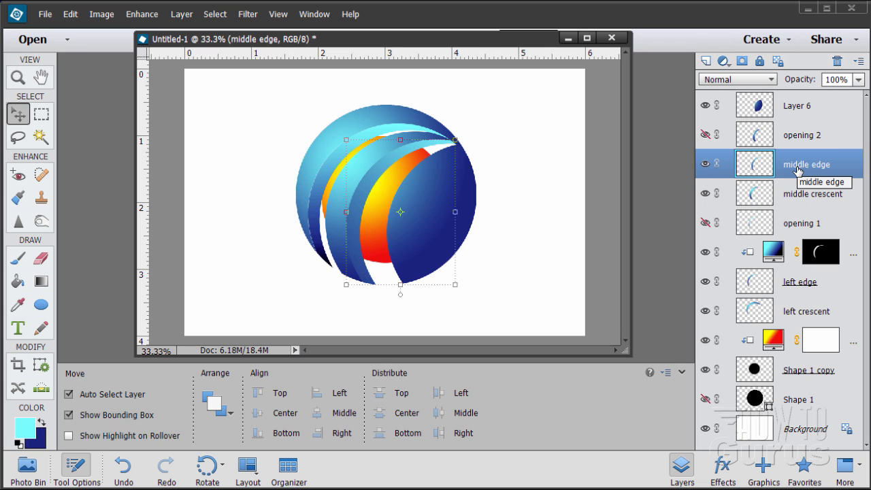
{"action": "left_click", "coordinate": [752, 167], "text": "ctrl"}
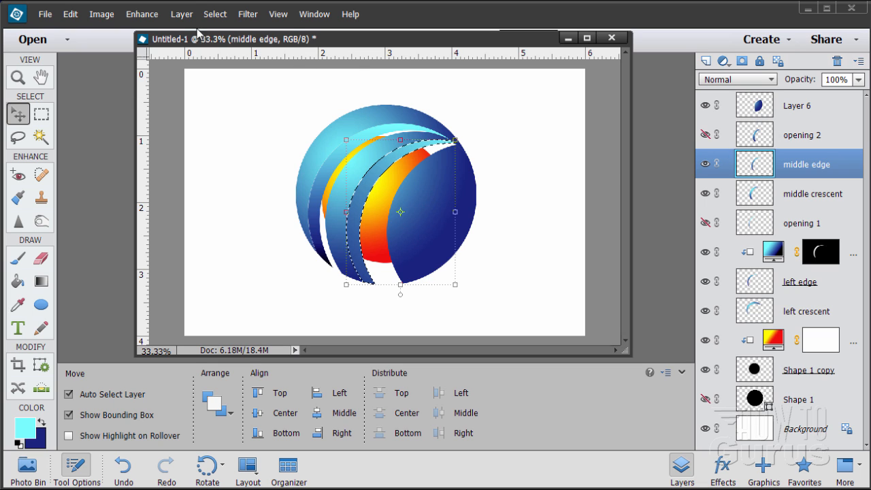
Step: Create a new gradient fill layer from the selection, clipped to the middle edge layer
{"action": "left_click", "coordinate": [181, 14]}
{"action": "mouse_move", "coordinate": [204, 114]}
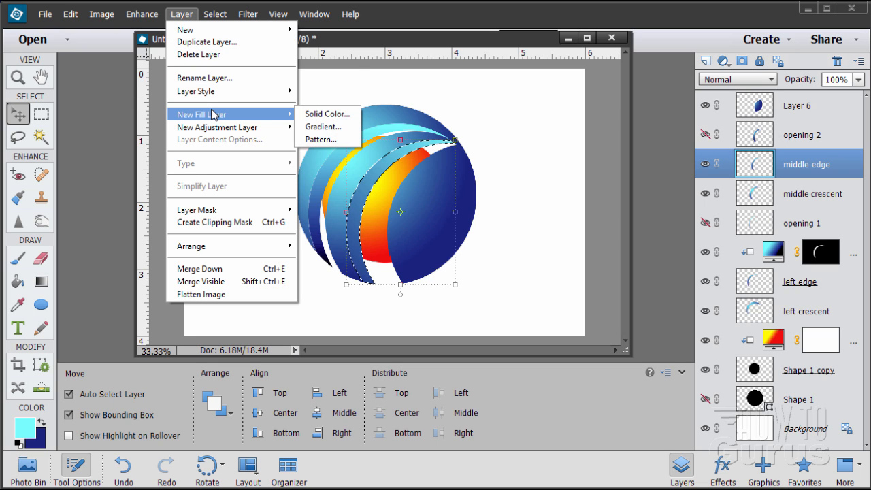
{"action": "left_click", "coordinate": [328, 126]}
{"action": "left_click", "coordinate": [317, 257]}
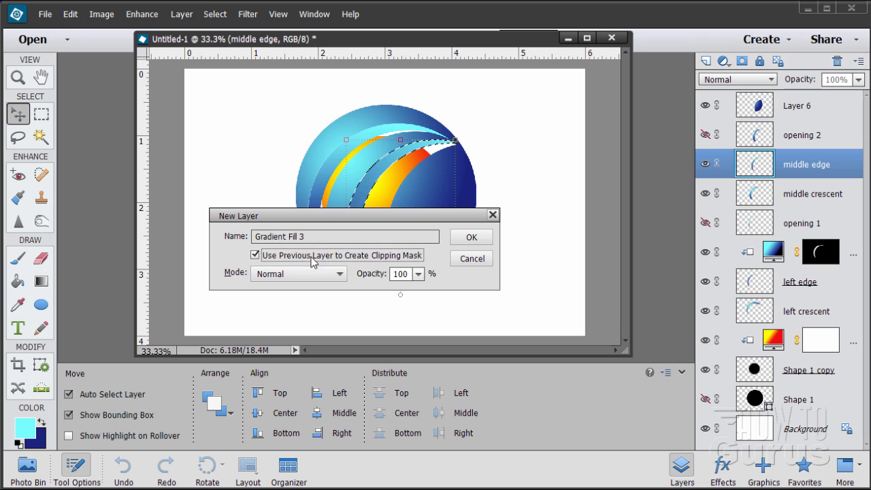
{"action": "left_click", "coordinate": [468, 238]}
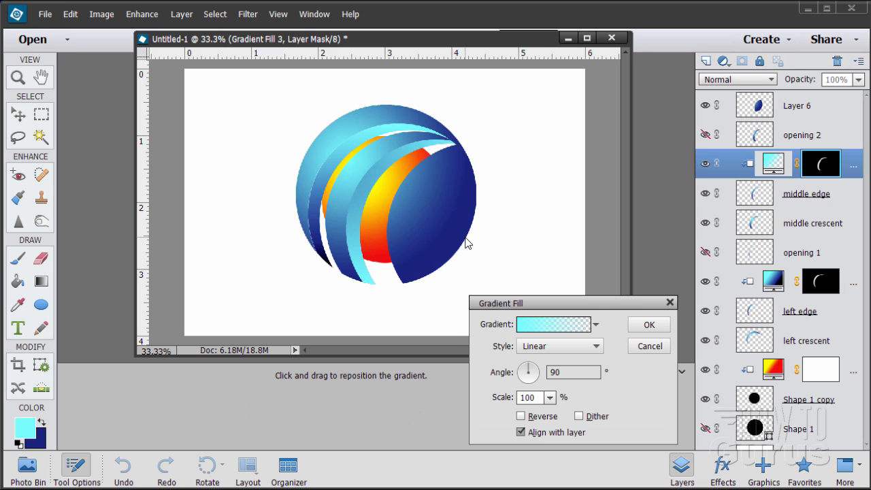
Step: Give the middle edge's fill the Foreground to Background gradient preset and reverse it
{"action": "left_click", "coordinate": [531, 327]}
{"action": "left_click", "coordinate": [433, 159]}
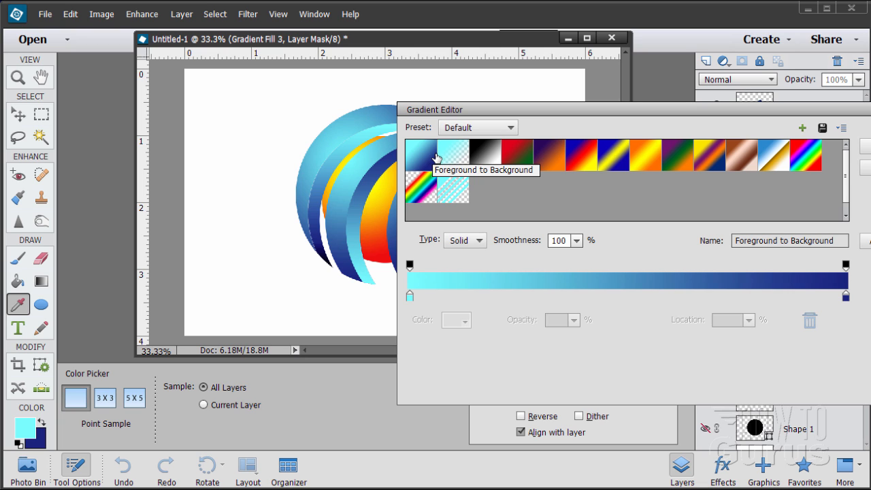
{"action": "left_click", "coordinate": [863, 148]}
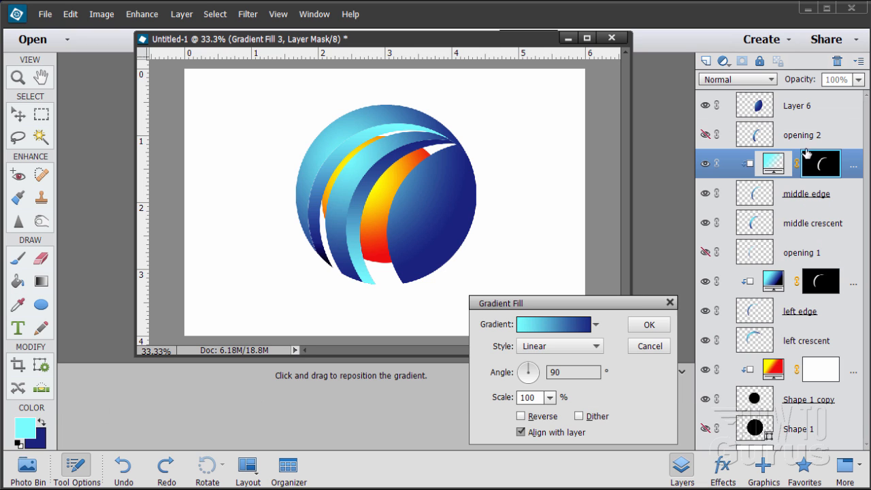
{"action": "left_click", "coordinate": [520, 416]}
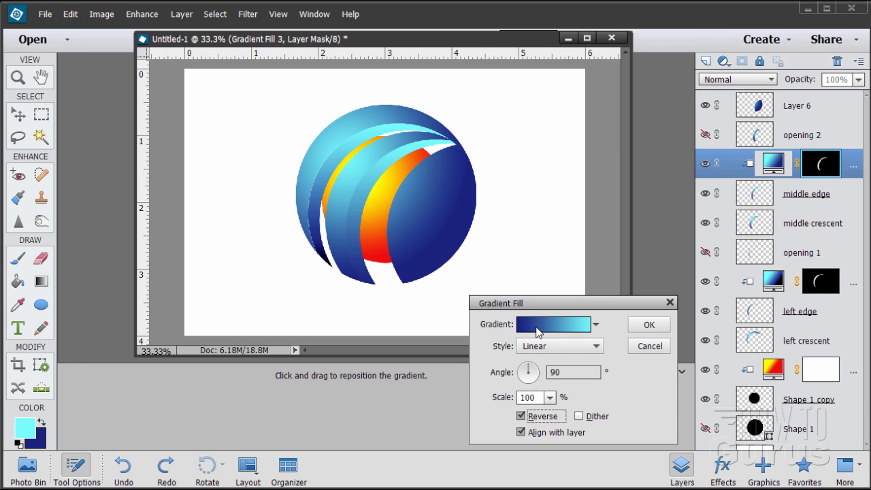
Step: Edit the middle edge's gradient and move its dark blue colour stop inward to a location of 86%
{"action": "left_click", "coordinate": [538, 331]}
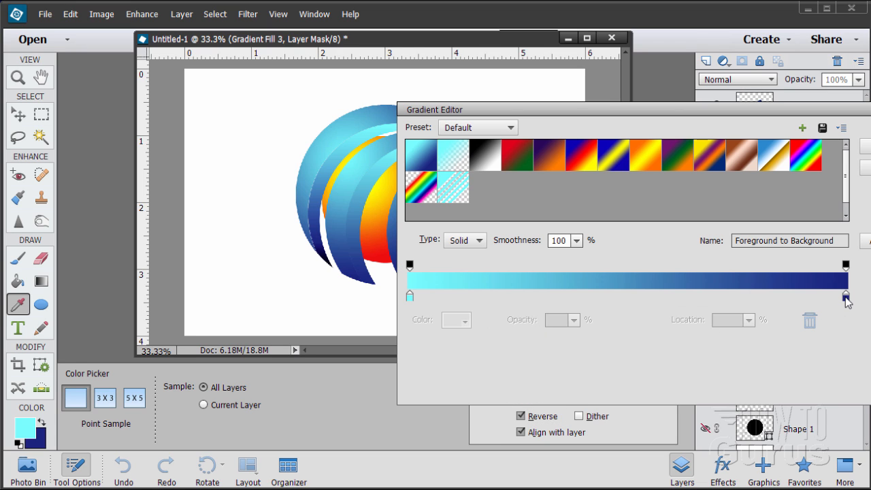
{"action": "left_click_drag", "start_coordinate": [846, 298], "coordinate": [786, 298]}
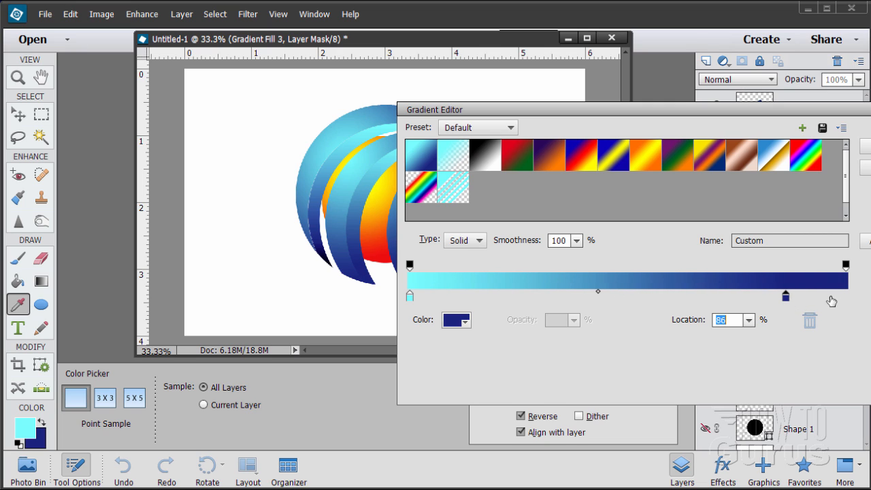
{"action": "left_click", "coordinate": [458, 327]}
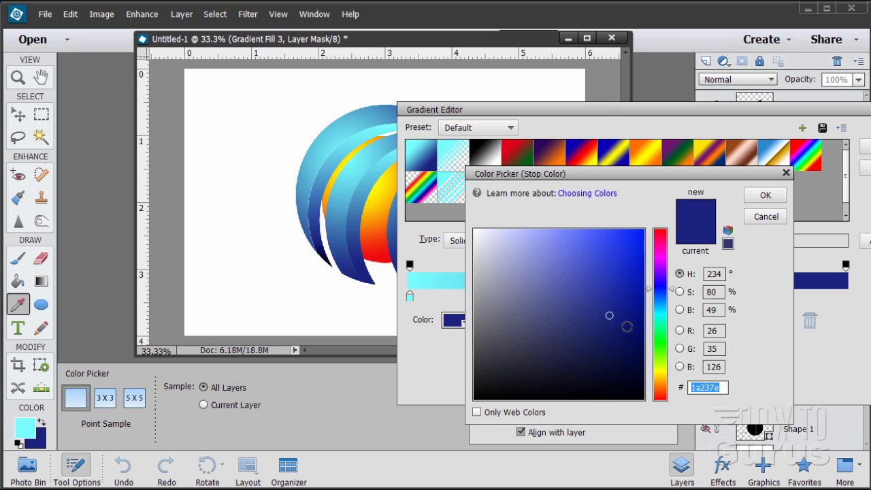
{"action": "left_click", "coordinate": [769, 218]}
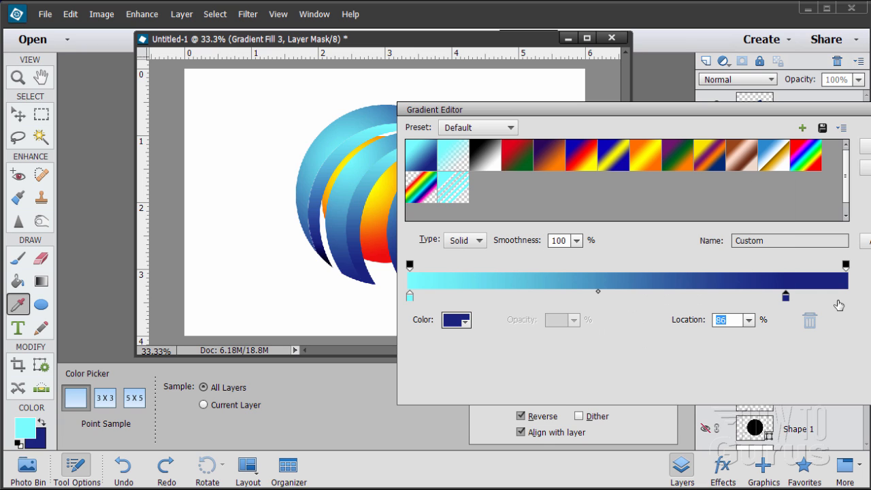
Step: Add a black colour stop at 100% of the middle edge's gradient and accept both the gradient and the fill
{"action": "left_click", "coordinate": [844, 298]}
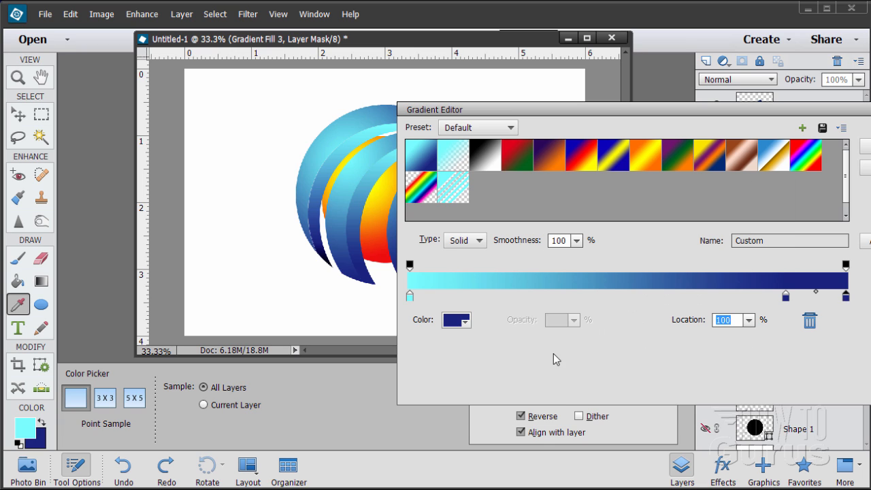
{"action": "left_click", "coordinate": [458, 321]}
{"action": "left_click_drag", "start_coordinate": [609, 317], "coordinate": [608, 406]}
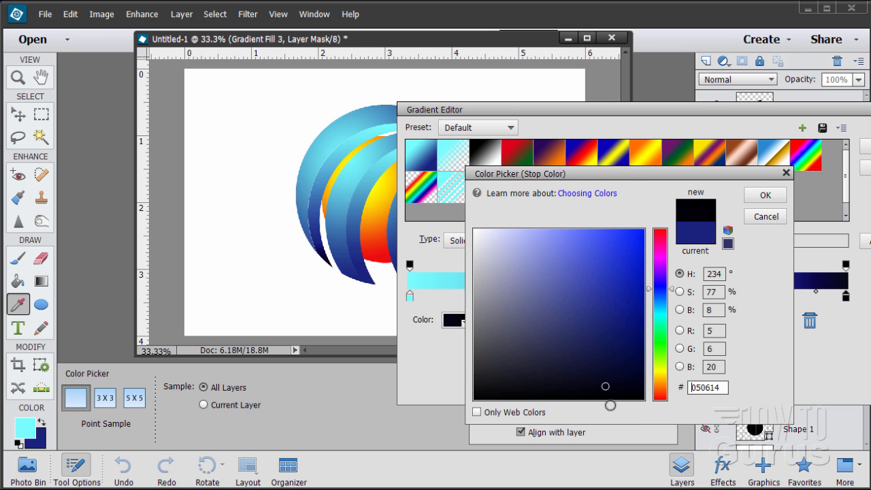
{"action": "left_click", "coordinate": [749, 194]}
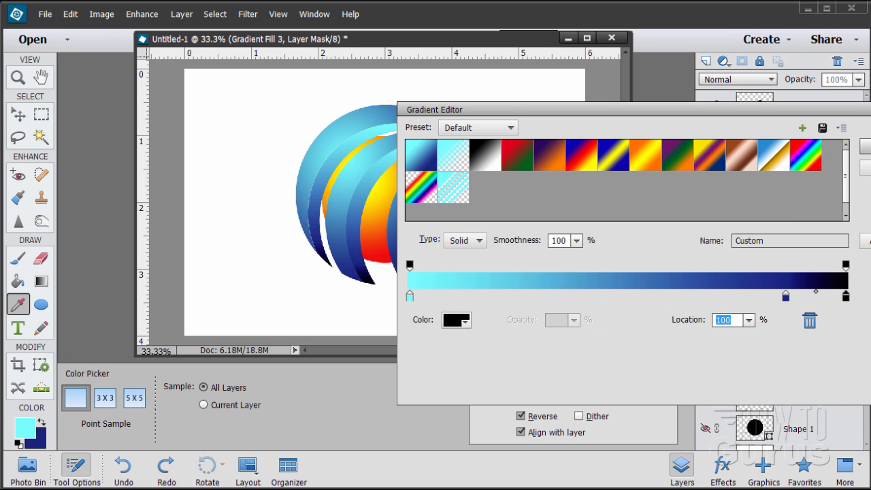
{"action": "left_click", "coordinate": [864, 145]}
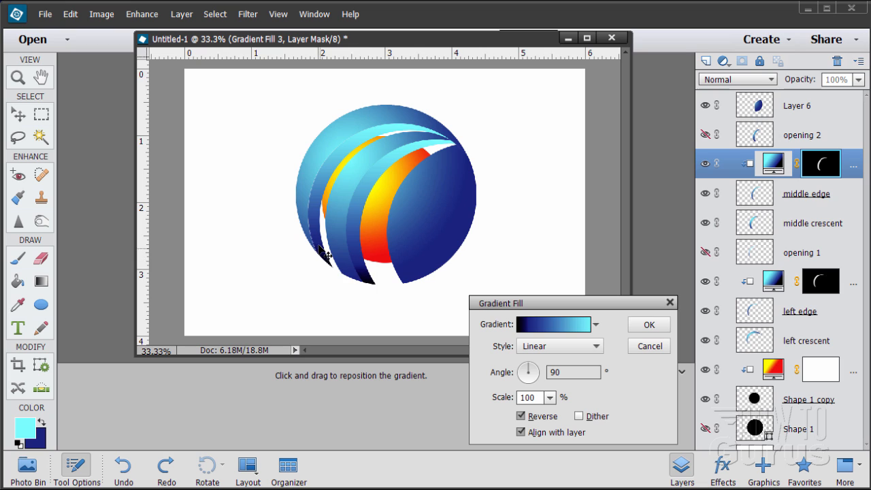
{"action": "left_click", "coordinate": [650, 323]}
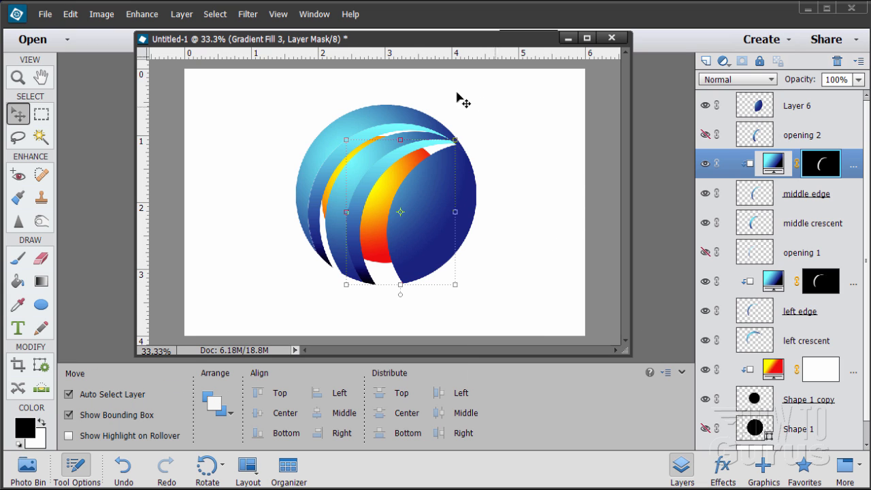
Step: Load the Shape 1 copy circle's outline as a selection and rename its layer "inner sphere"
{"action": "left_click", "coordinate": [502, 315]}
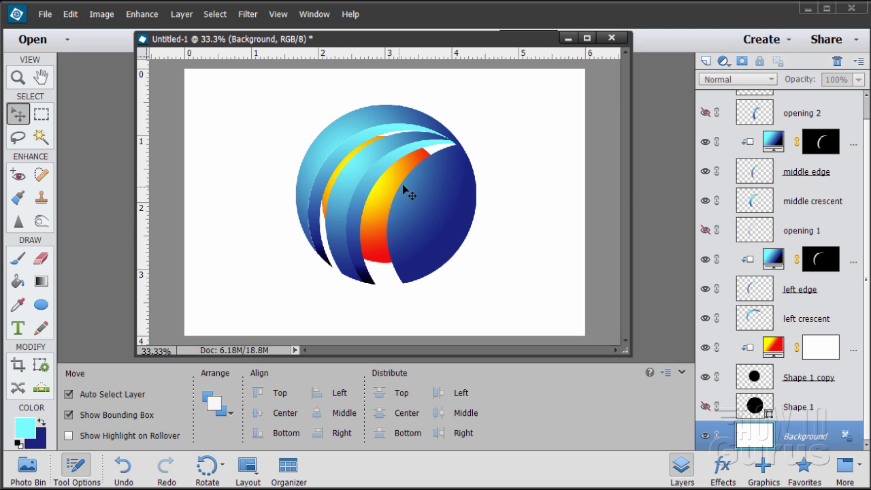
{"action": "left_click", "coordinate": [758, 381]}
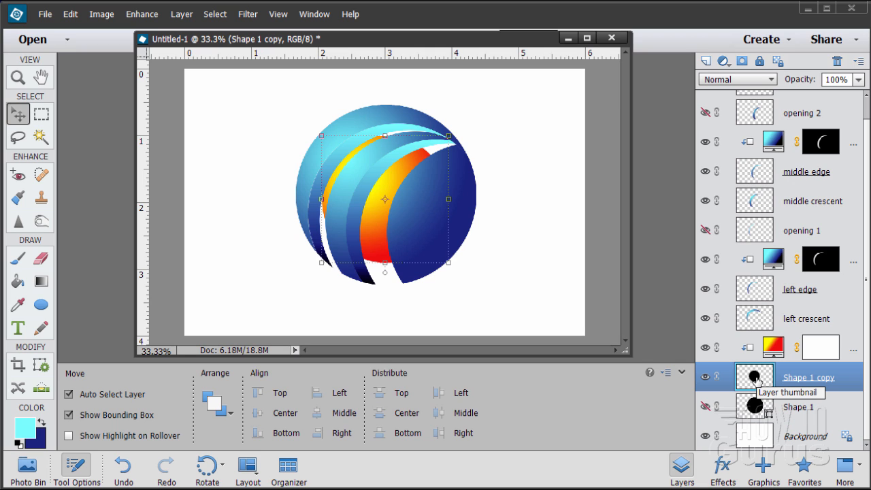
{"action": "left_click", "coordinate": [754, 385], "text": "ctrl"}
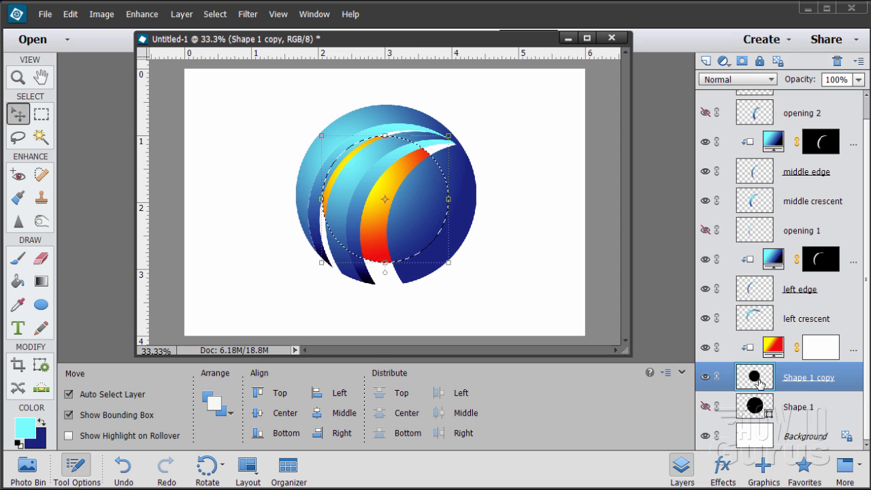
{"action": "double_click", "coordinate": [795, 378]}
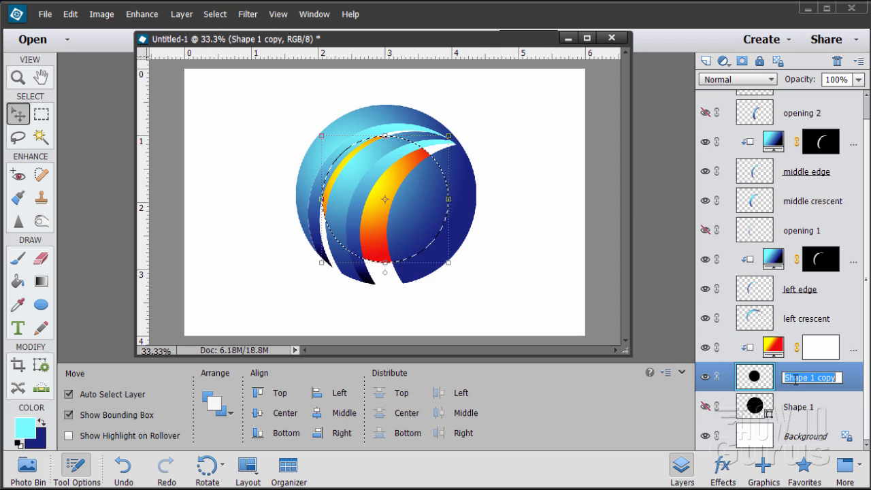
{"action": "type", "text": "inner sphere"}
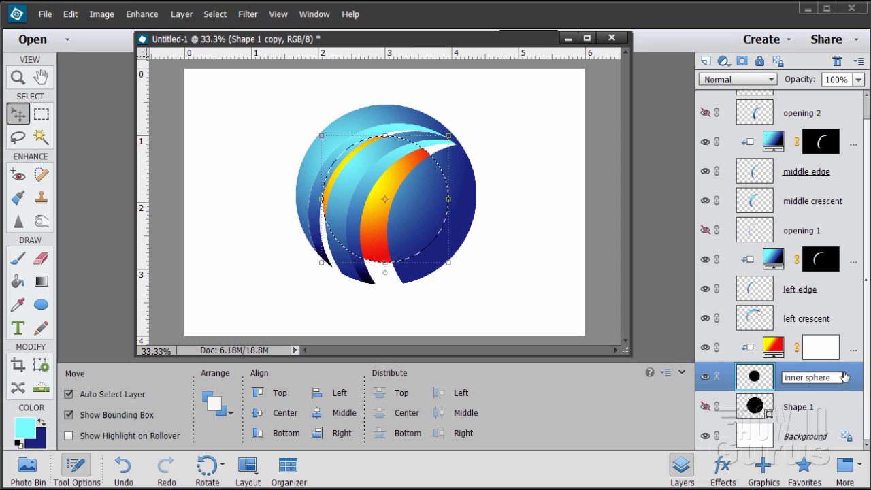
{"action": "key", "text": "Return"}
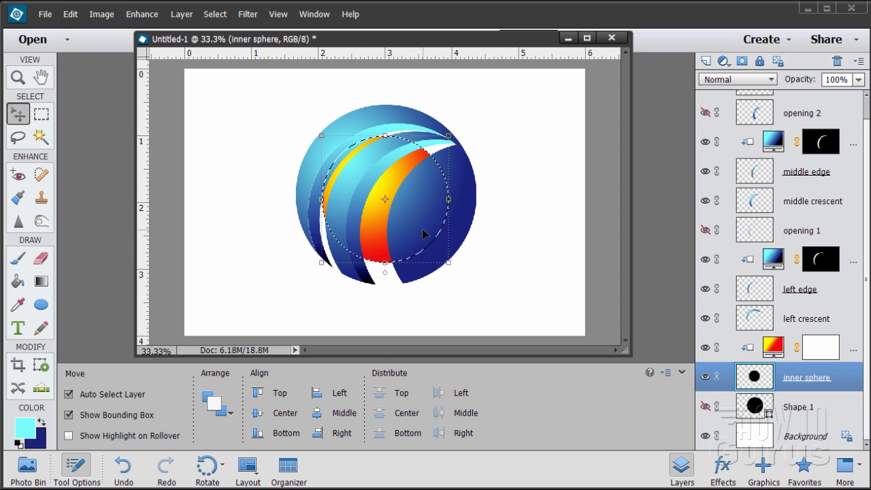
Step: With the Rectangular Marquee tool, nudge the circular selection outline right and down so its left edge curves inside the visible yellow-to-red area
{"action": "left_click", "coordinate": [41, 114]}
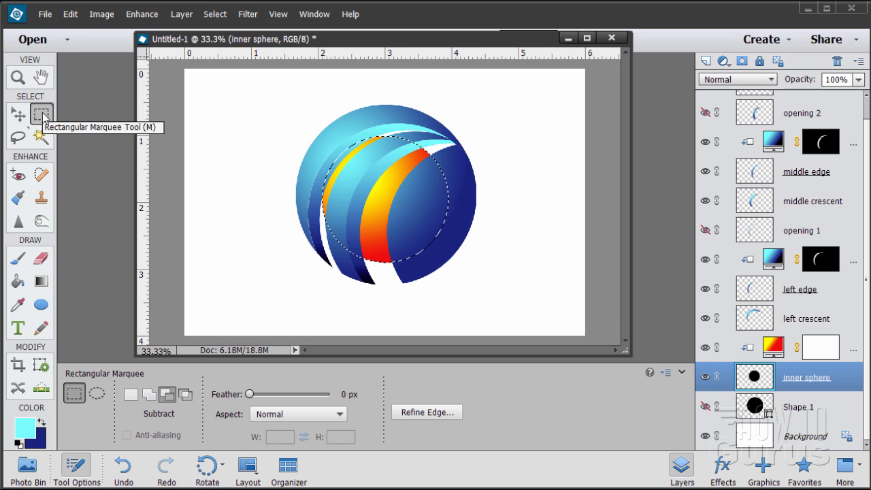
{"action": "key", "text": "shift+Right"}
{"action": "key", "text": "shift+Right"}
{"action": "key", "text": "shift+Right"}
{"action": "key", "text": "shift+Right"}
{"action": "key", "text": "shift+Right"}
{"action": "key", "text": "shift+Right"}
{"action": "key", "text": "shift+Right"}
{"action": "key", "text": "shift+Right"}
{"action": "key", "text": "shift+Right"}
{"action": "key", "text": "shift+Right"}
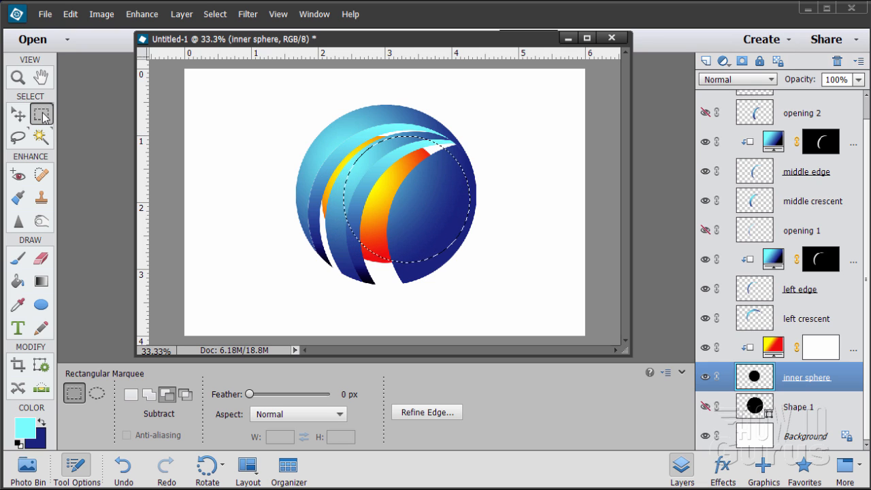
{"action": "key", "text": "shift+Right"}
{"action": "key", "text": "shift+Down"}
{"action": "key", "text": "shift+Down"}
{"action": "key", "text": "shift+Down"}
{"action": "key", "text": "shift+Down"}
{"action": "key", "text": "shift+Down"}
{"action": "key", "text": "shift+Down"}
{"action": "key", "text": "shift+Down"}
{"action": "key", "text": "shift+Down"}
{"action": "key", "text": "shift+Down"}
{"action": "key", "text": "shift+Down"}
{"action": "key", "text": "shift+Down"}
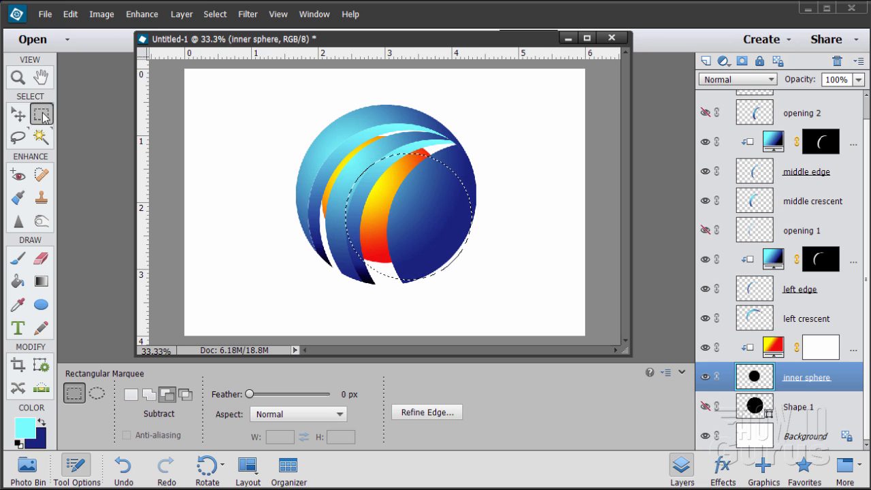
{"action": "key", "text": "shift+Right"}
{"action": "key", "text": "shift+Right"}
{"action": "key", "text": "shift+Right"}
{"action": "key", "text": "shift+Right"}
{"action": "key", "text": "shift+Right"}
{"action": "key", "text": "shift+Right"}
{"action": "key", "text": "shift+Right"}
{"action": "key", "text": "shift+Right"}
{"action": "key", "text": "shift+Right"}
{"action": "key", "text": "shift+Right"}
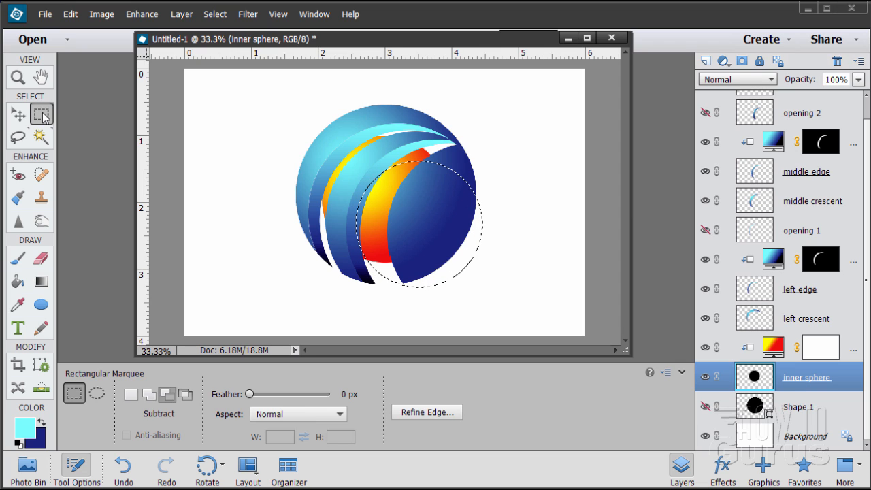
{"action": "key", "text": "shift+Left"}
{"action": "key", "text": "shift+Up"}
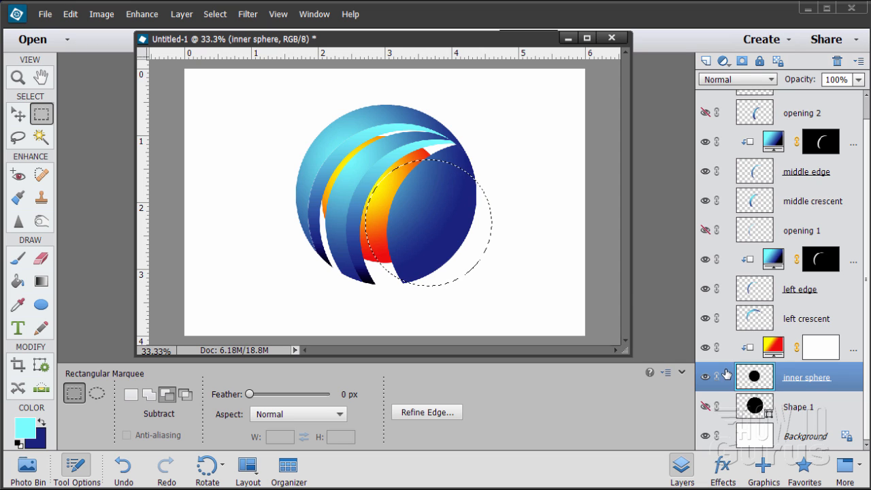
Step: Add a new empty layer directly above the inner sphere's yellow-to-red gradient fill layer
{"action": "key", "text": "ctrl+z"}
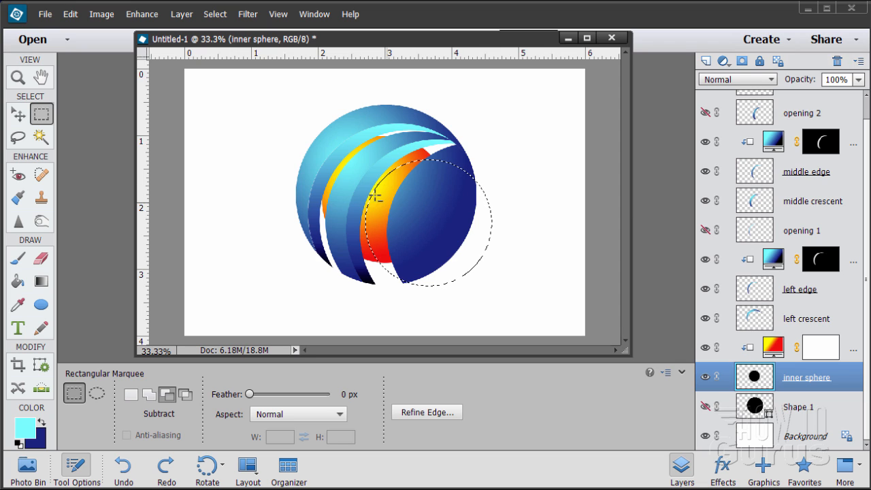
{"action": "left_click", "coordinate": [726, 355], "text": "ctrl"}
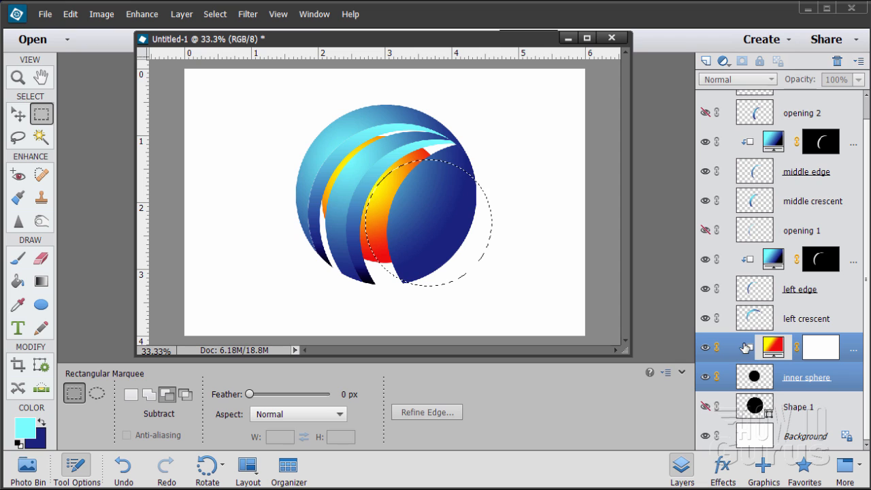
{"action": "left_click", "coordinate": [821, 350]}
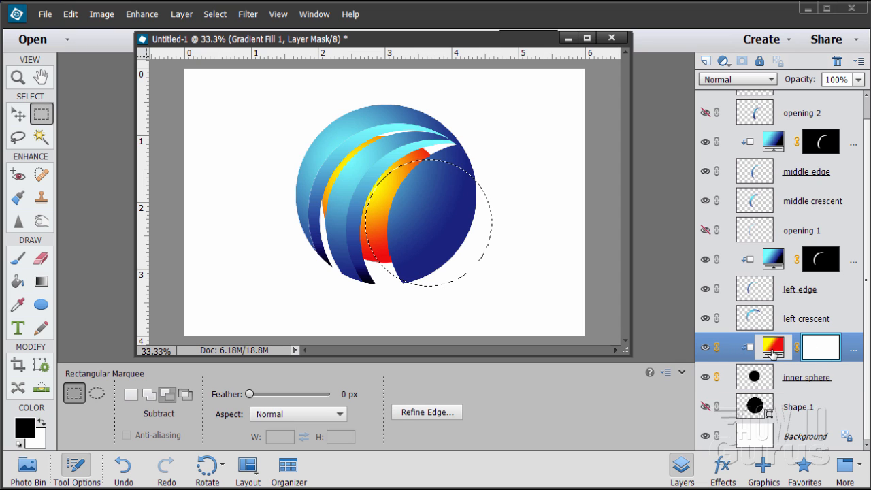
{"action": "left_click", "coordinate": [706, 60]}
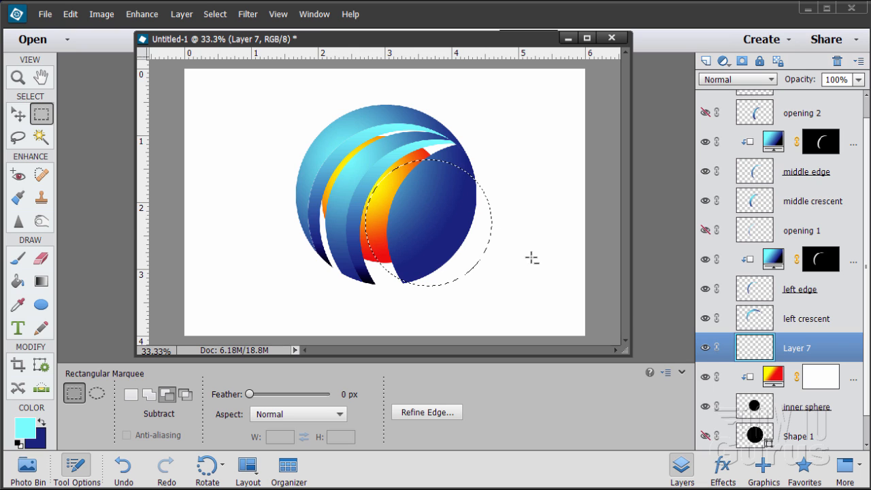
Step: Invert the circular selection, fill it with default black on the new layer using the Paint Bucket, and deselect
{"action": "left_click", "coordinate": [217, 14]}
{"action": "left_click", "coordinate": [217, 25]}
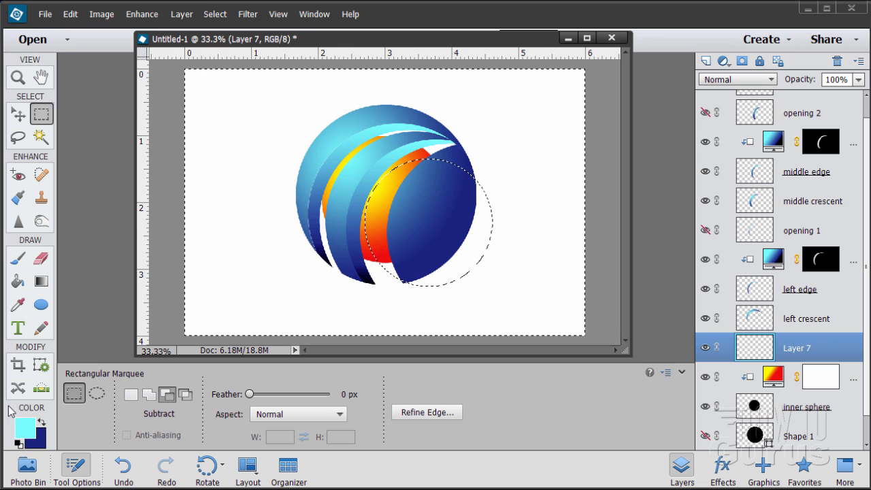
{"action": "left_click", "coordinate": [19, 444]}
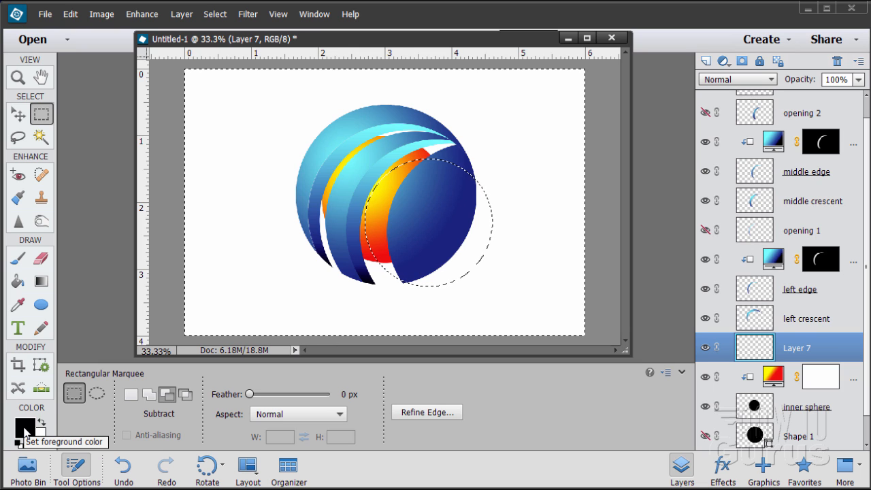
{"action": "left_click", "coordinate": [18, 281]}
{"action": "left_click", "coordinate": [215, 256]}
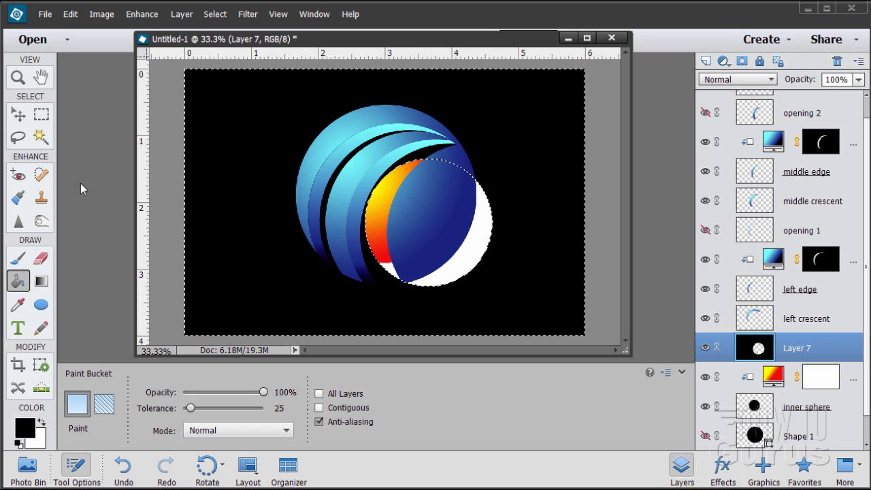
{"action": "key", "text": "v"}
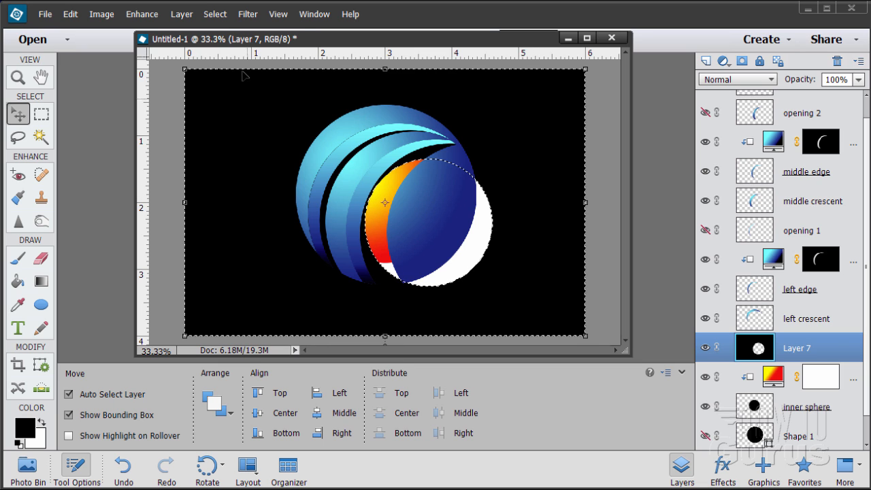
{"action": "left_click", "coordinate": [215, 14]}
{"action": "left_click", "coordinate": [222, 37]}
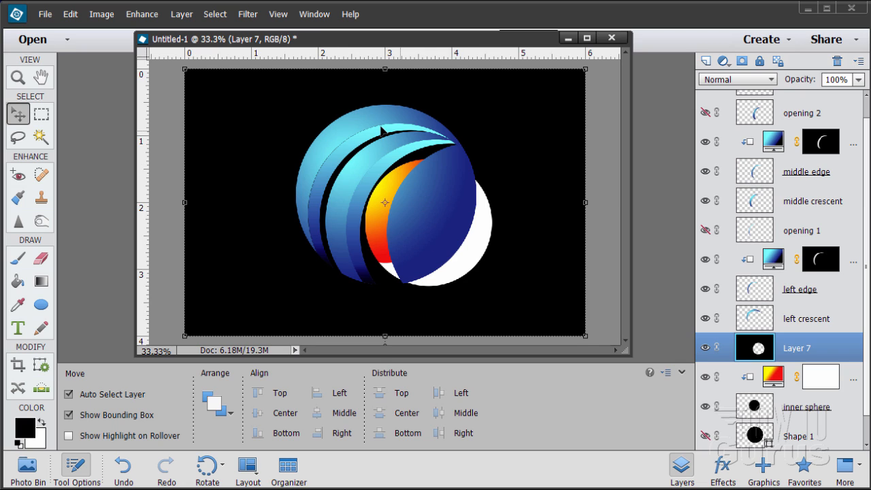
Step: Mask the black Layer 7 to the inner sphere's circular outline and set the layer's opacity to 25%
{"action": "left_click", "coordinate": [756, 408], "text": "ctrl"}
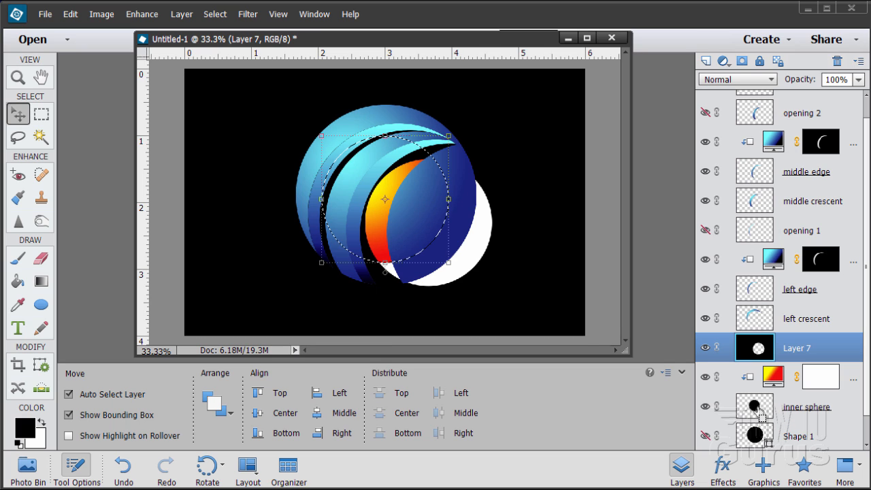
{"action": "left_click", "coordinate": [741, 62]}
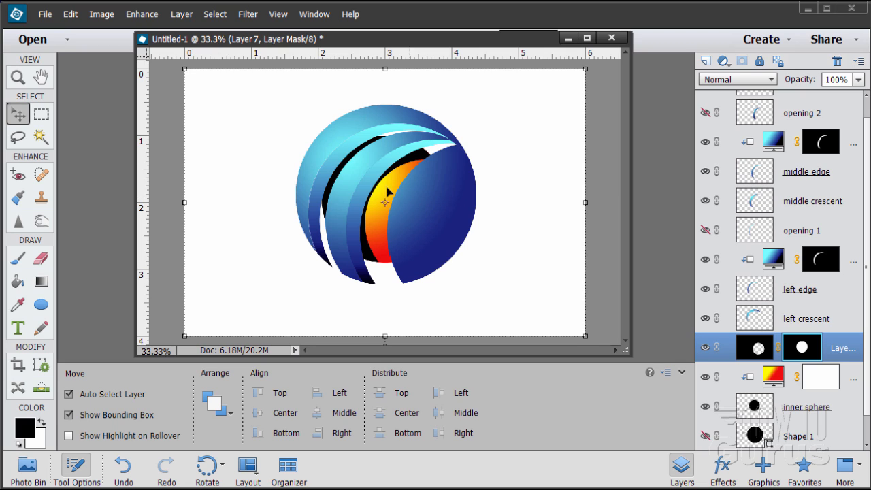
{"action": "left_click", "coordinate": [756, 349]}
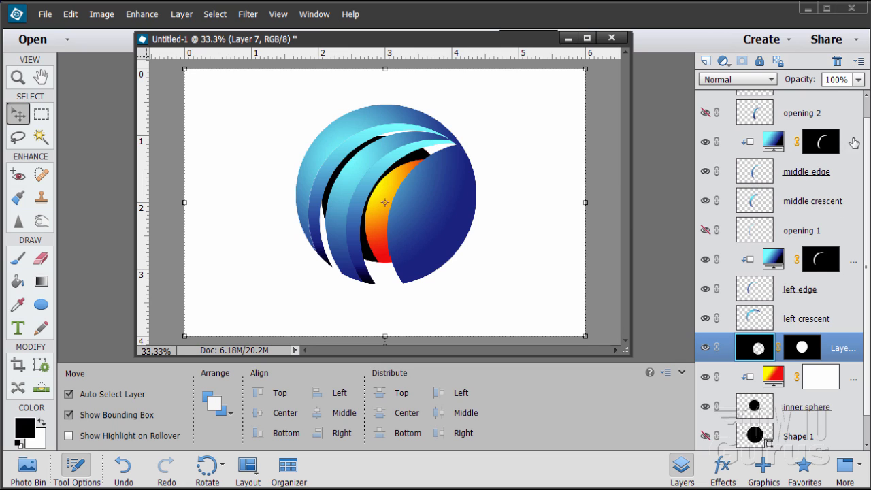
{"action": "left_click", "coordinate": [807, 80]}
{"action": "left_click", "coordinate": [836, 80]}
{"action": "left_click_drag", "start_coordinate": [839, 81], "coordinate": [814, 86]}
{"action": "type", "text": "25"}
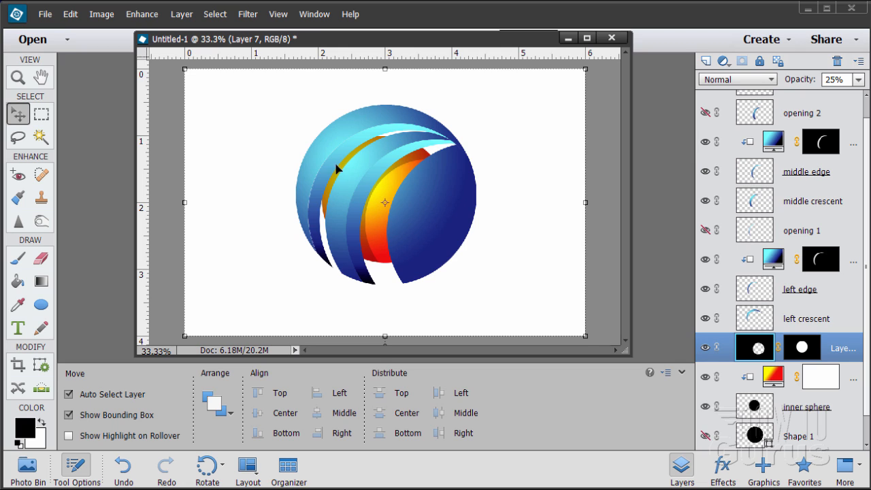
Step: Paint black with the 69 px brush on Layer 7's mask to remove the shading inside the narrow left opening
{"action": "left_click", "coordinate": [811, 349]}
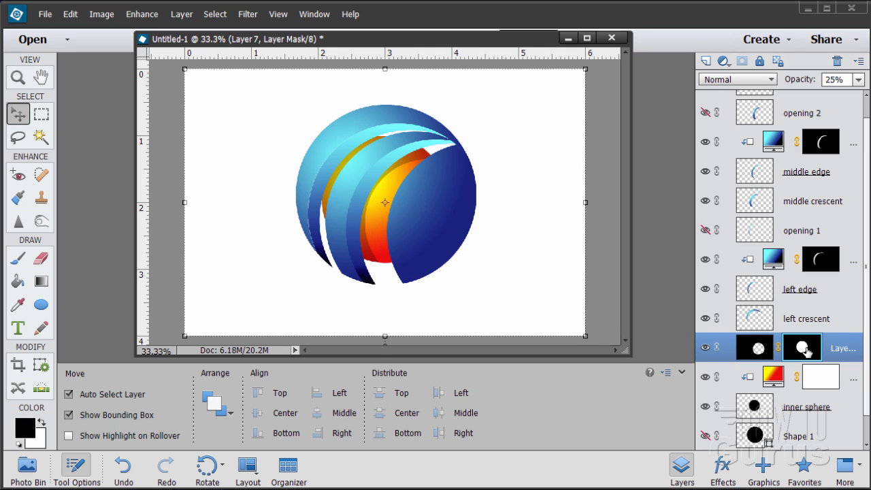
{"action": "left_click", "coordinate": [17, 262]}
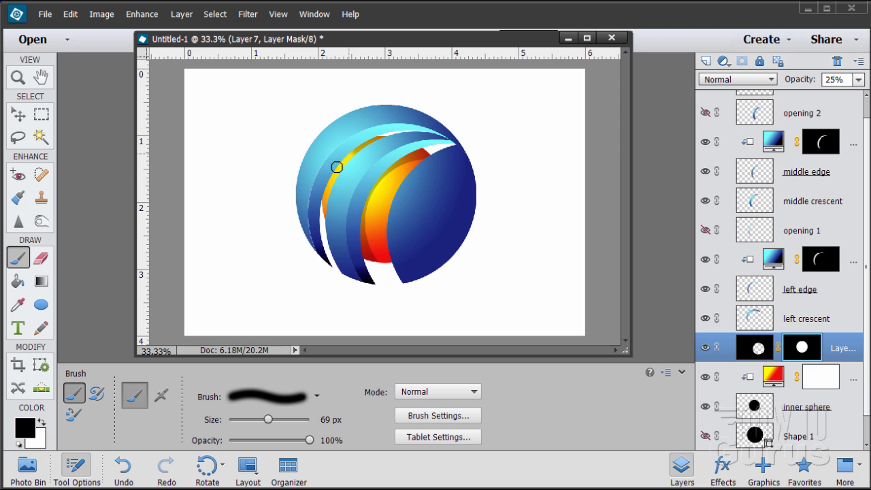
{"action": "mouse_move", "coordinate": [337, 167]}
{"action": "left_mouse_down"}
{"action": "mouse_move", "coordinate": [381, 135]}
{"action": "mouse_move", "coordinate": [334, 173]}
{"action": "mouse_move", "coordinate": [331, 228]}
{"action": "mouse_move", "coordinate": [328, 175]}
{"action": "mouse_move", "coordinate": [380, 134]}
{"action": "mouse_move", "coordinate": [326, 203]}
{"action": "left_mouse_up"}
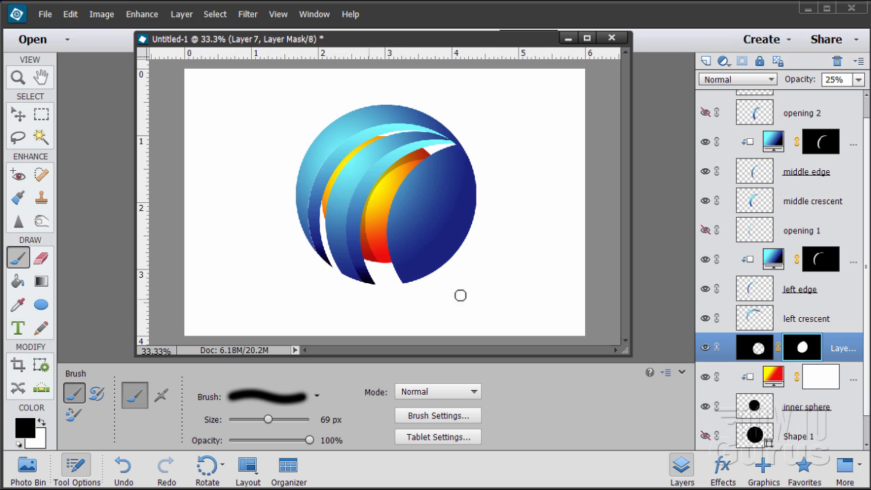
Step: Scale all layers from Layer 6 down to inner sphere proportionally to 89.62% and move them right to center the sphere horizontally
{"action": "left_click", "coordinate": [16, 115]}
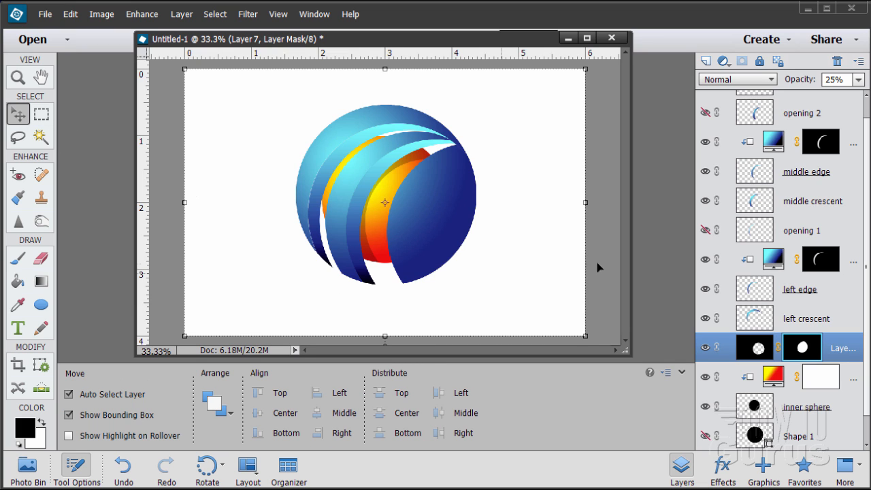
{"action": "scroll", "coordinate": [865, 253], "scroll_direction": "up", "scroll_amount": 1}
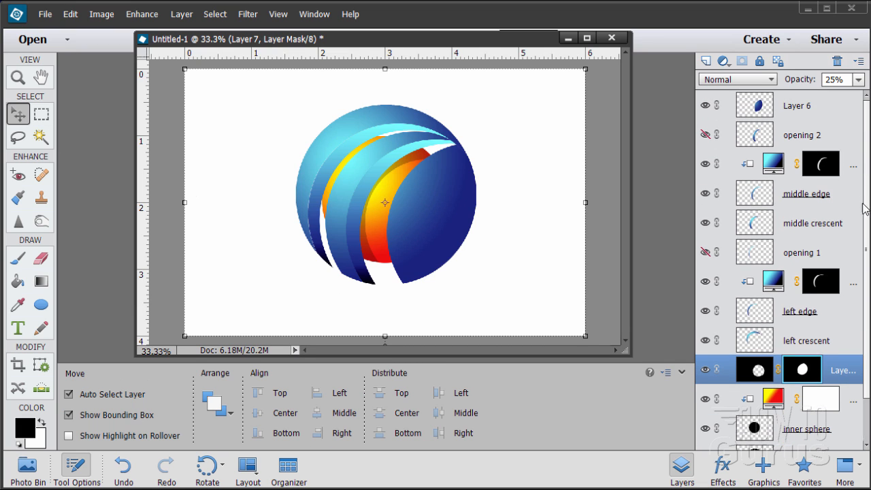
{"action": "left_click", "coordinate": [799, 106]}
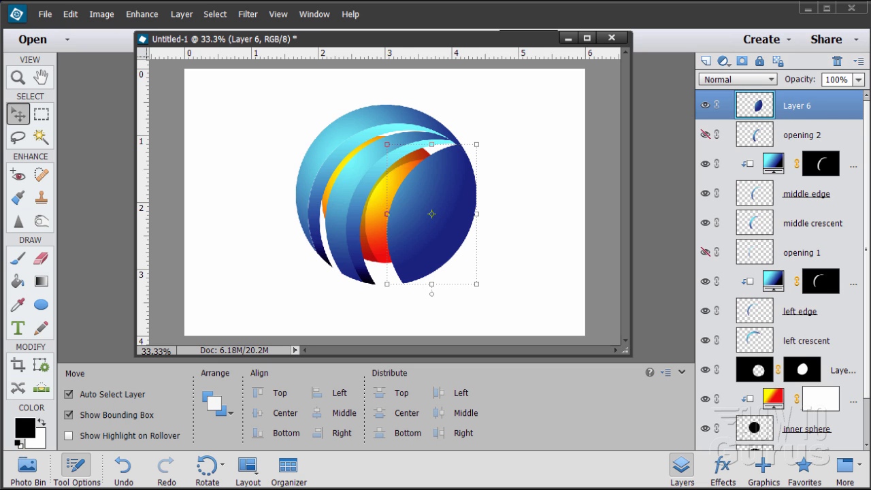
{"action": "scroll", "coordinate": [866, 138], "scroll_direction": "down", "scroll_amount": 2}
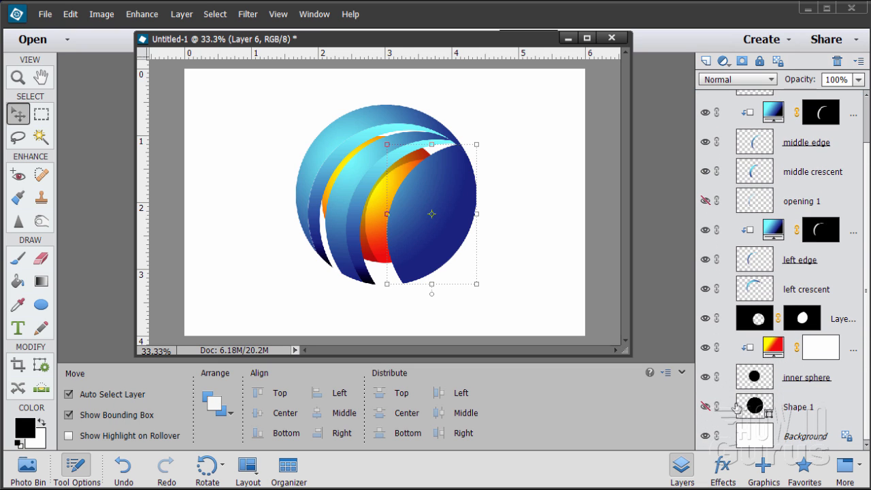
{"action": "left_click", "coordinate": [789, 385], "text": "shift"}
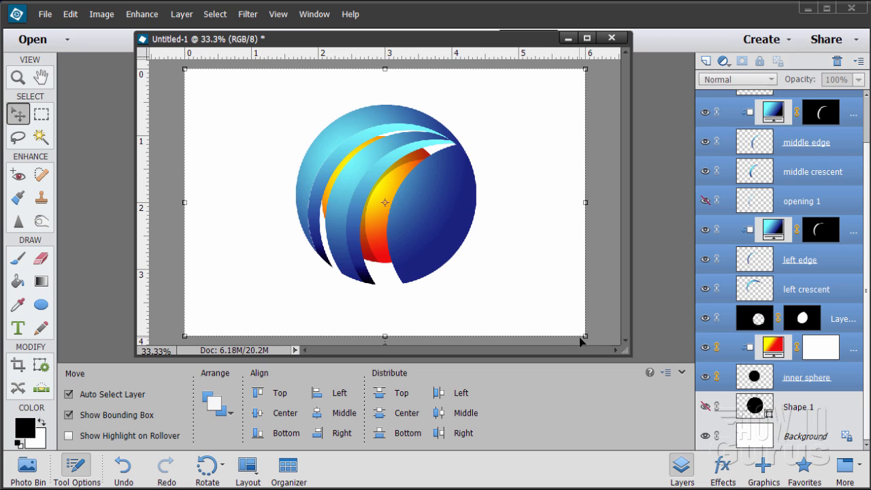
{"action": "left_click_drag", "start_coordinate": [584, 336], "coordinate": [546, 311]}
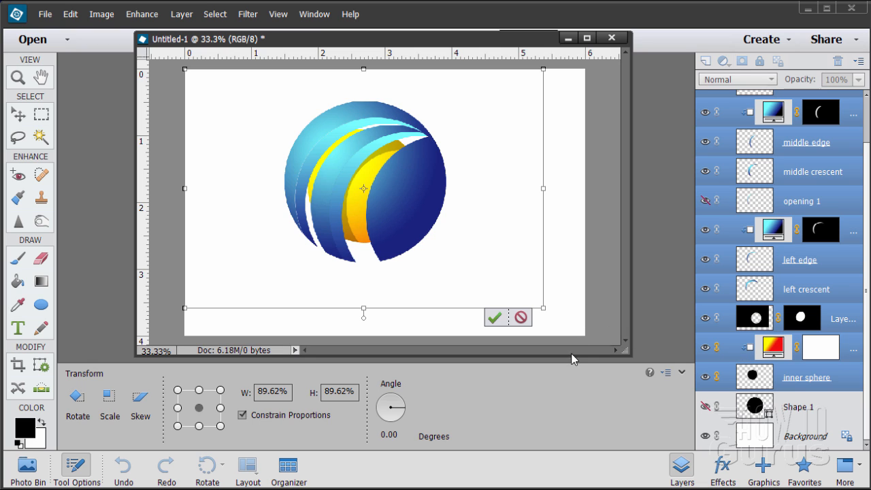
{"action": "left_click", "coordinate": [494, 318]}
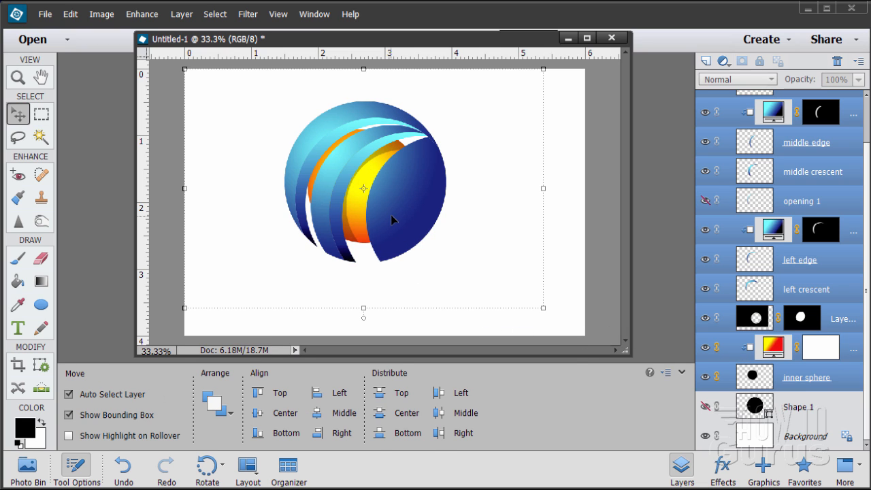
{"action": "mouse_move", "coordinate": [406, 217]}
{"action": "left_mouse_down"}
{"action": "mouse_move", "coordinate": [431, 220]}
{"action": "mouse_move", "coordinate": [423, 218]}
{"action": "left_mouse_up"}
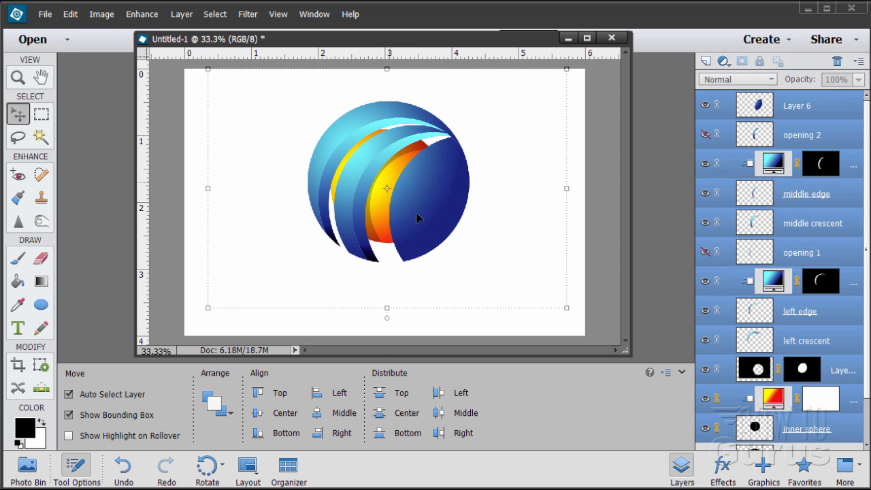
Step: Unlink the yellow-to-red gradient fill, shift its radial gradient slightly upward within the inner ball, and link it to the sphere again
{"action": "left_click", "coordinate": [770, 402]}
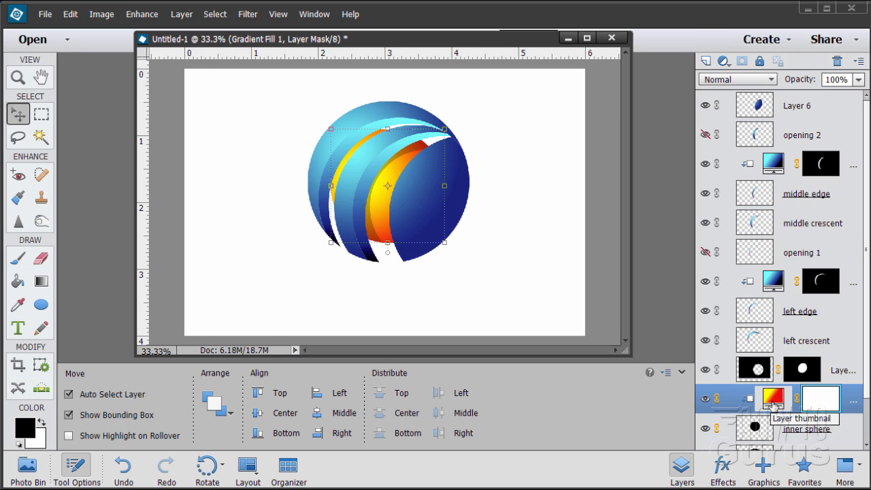
{"action": "left_click", "coordinate": [716, 398]}
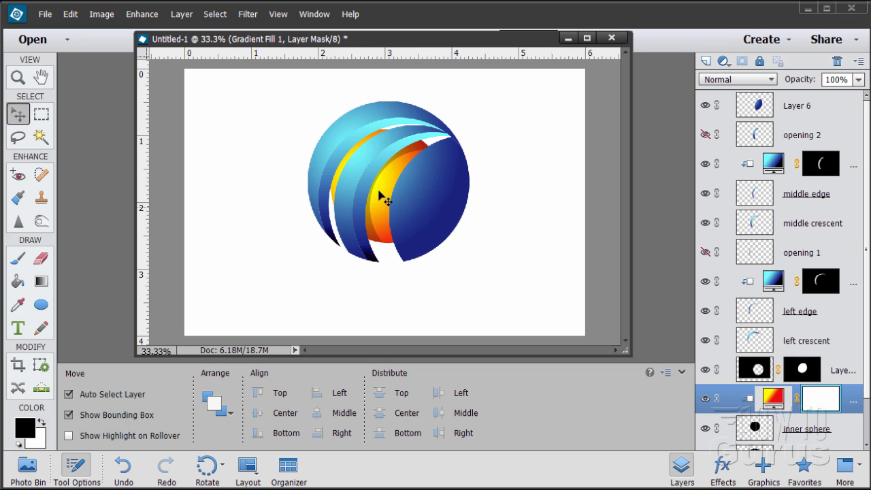
{"action": "left_click_drag", "start_coordinate": [387, 189], "coordinate": [379, 175]}
{"action": "double_click", "coordinate": [772, 398]}
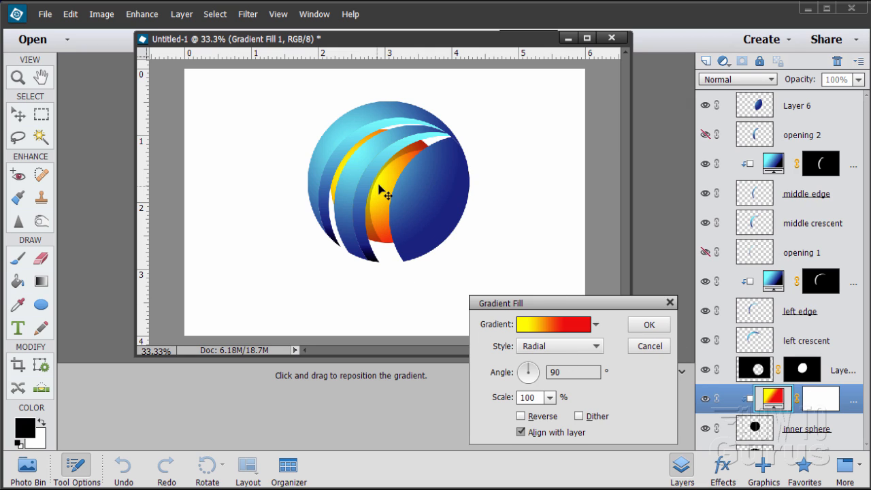
{"action": "left_click_drag", "start_coordinate": [381, 191], "coordinate": [379, 183]}
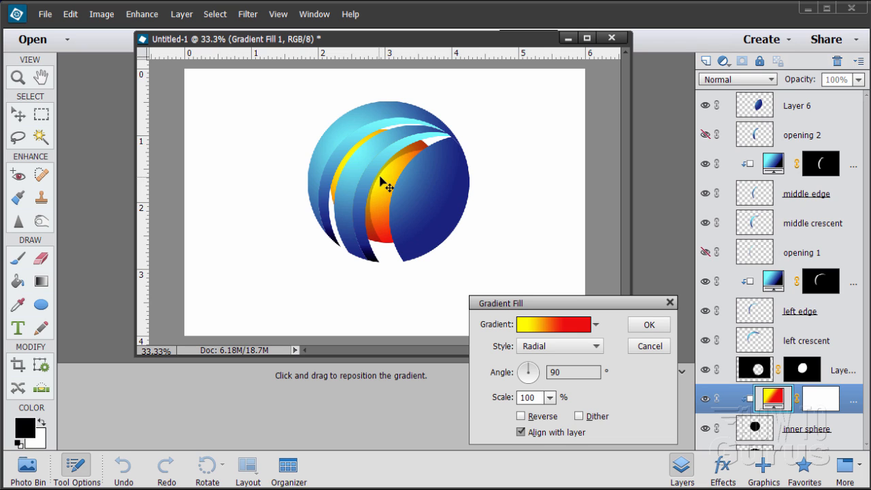
{"action": "left_click", "coordinate": [649, 326]}
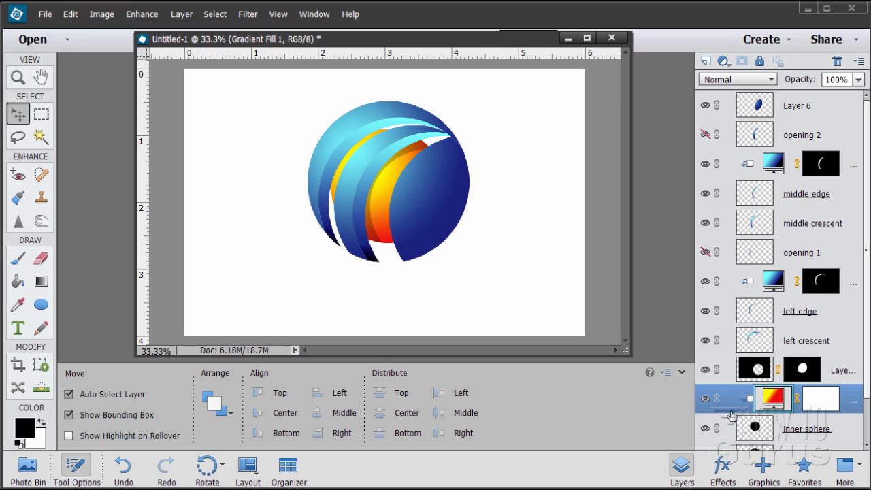
{"action": "left_click", "coordinate": [717, 429]}
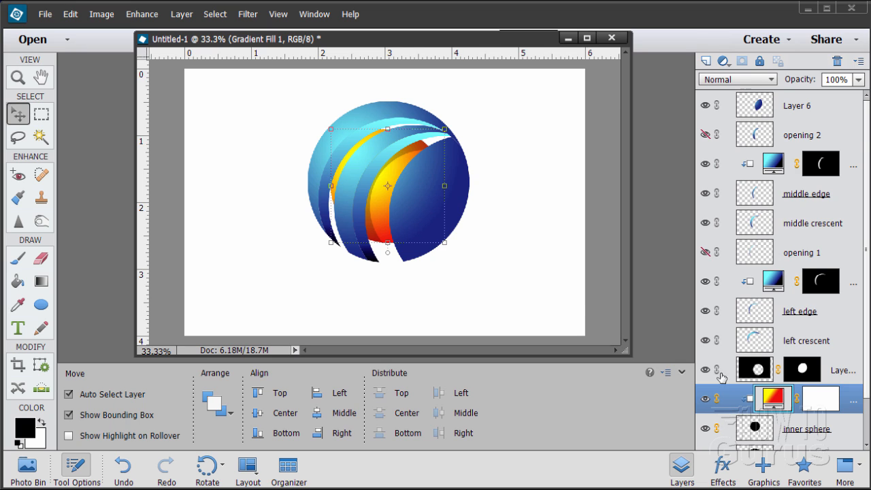
Step: Select the Background layer and place vertical guides at the sphere's left and right edges
{"action": "left_click", "coordinate": [566, 286]}
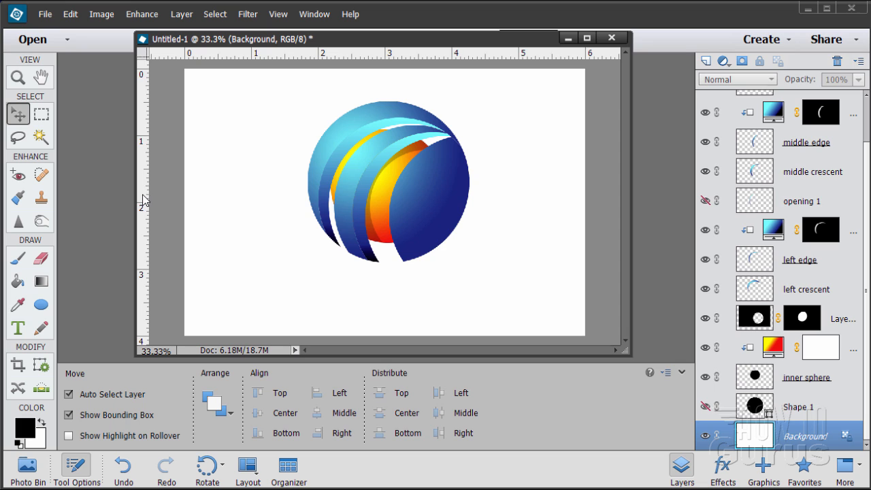
{"action": "left_click_drag", "start_coordinate": [144, 200], "coordinate": [471, 213]}
{"action": "left_click_drag", "start_coordinate": [150, 223], "coordinate": [307, 227]}
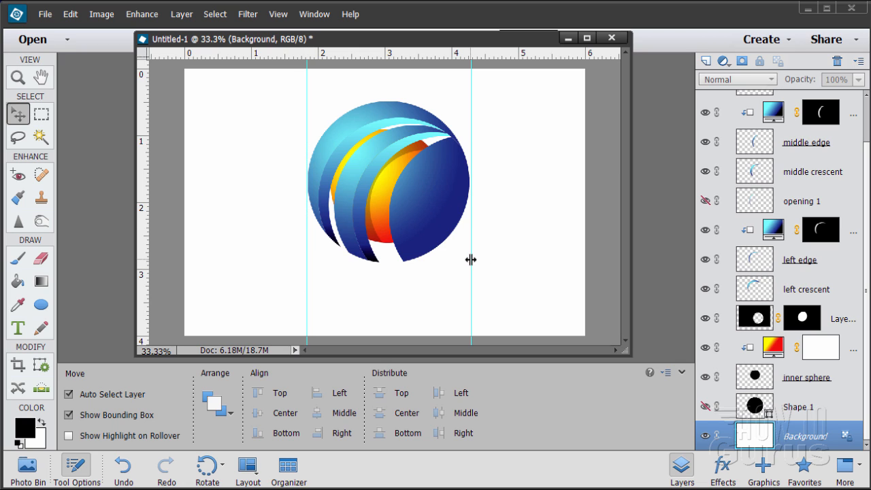
{"action": "left_click_drag", "start_coordinate": [471, 260], "coordinate": [468, 259]}
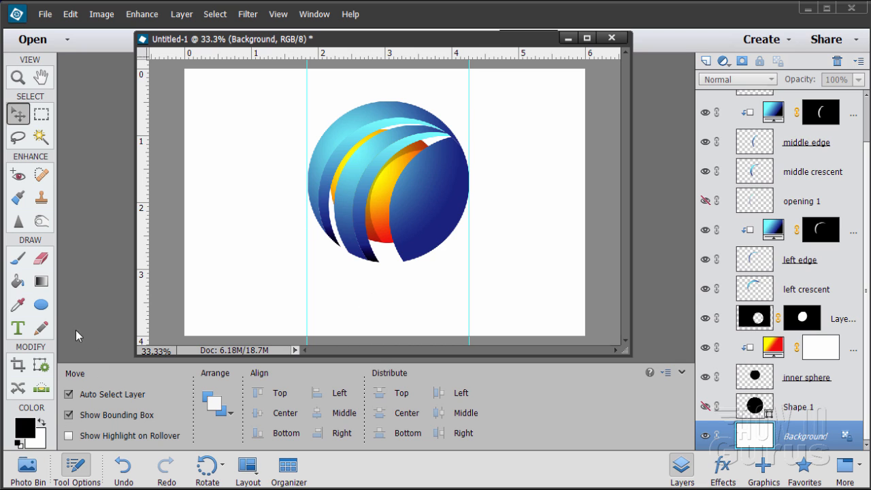
Step: Draw a thin, flat black ellipse below the sphere spanning the two vertical guides, and remove both guides
{"action": "left_click", "coordinate": [42, 304]}
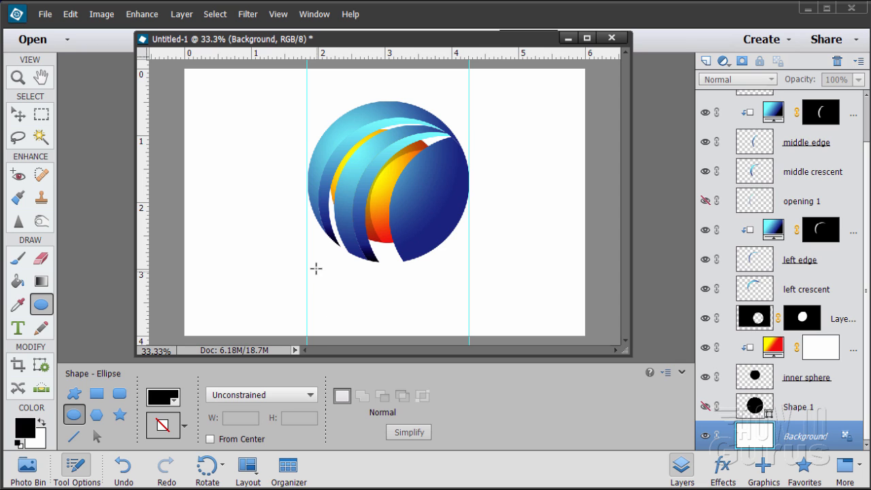
{"action": "left_click_drag", "start_coordinate": [310, 277], "coordinate": [468, 282]}
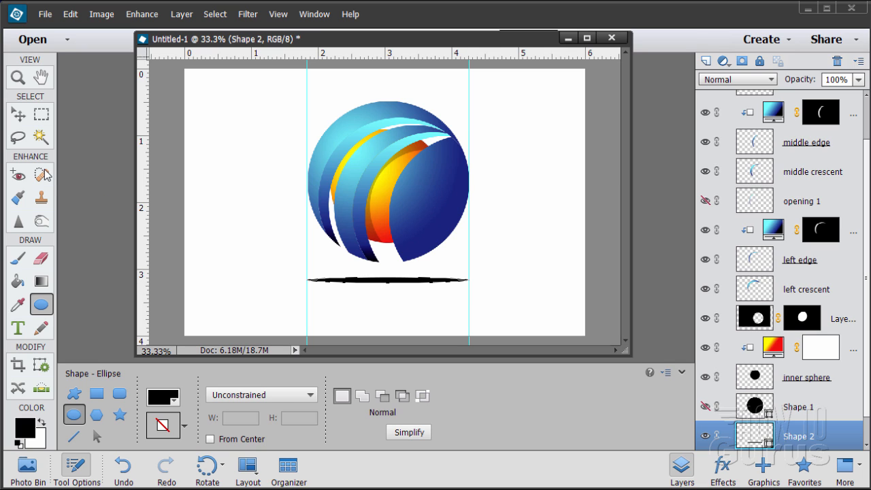
{"action": "left_click", "coordinate": [18, 113]}
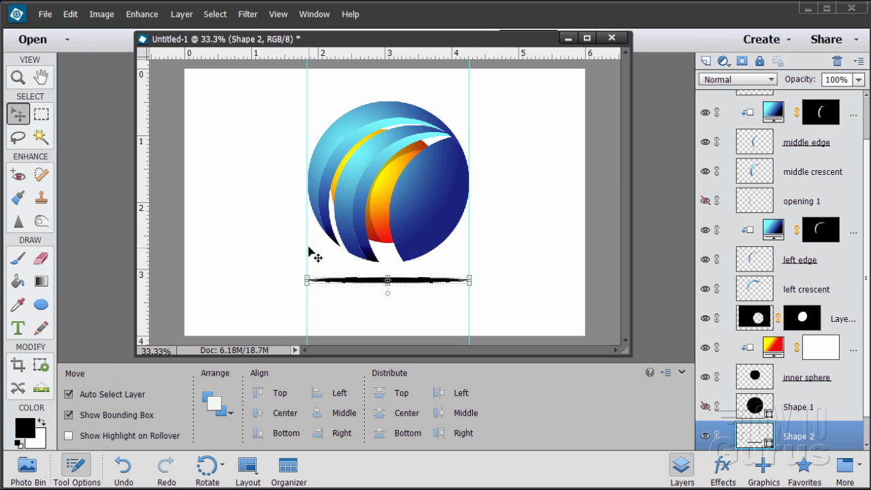
{"action": "left_click_drag", "start_coordinate": [305, 243], "coordinate": [143, 248]}
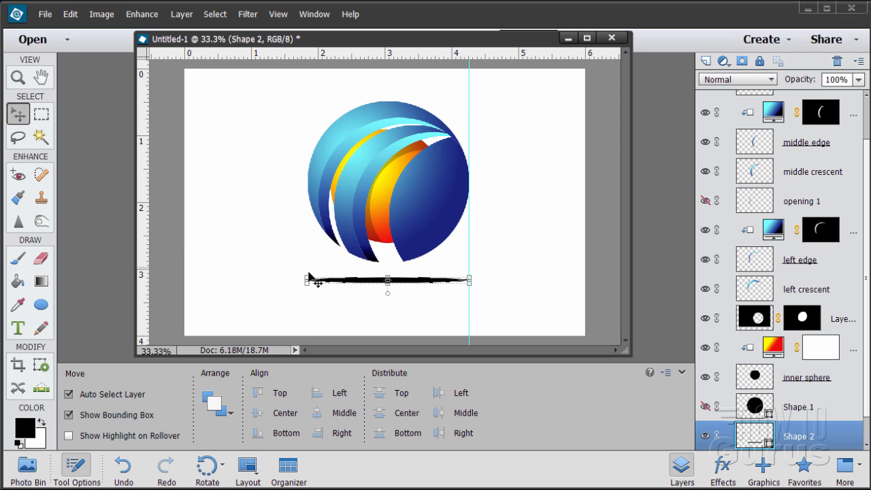
{"action": "left_click_drag", "start_coordinate": [469, 257], "coordinate": [140, 267]}
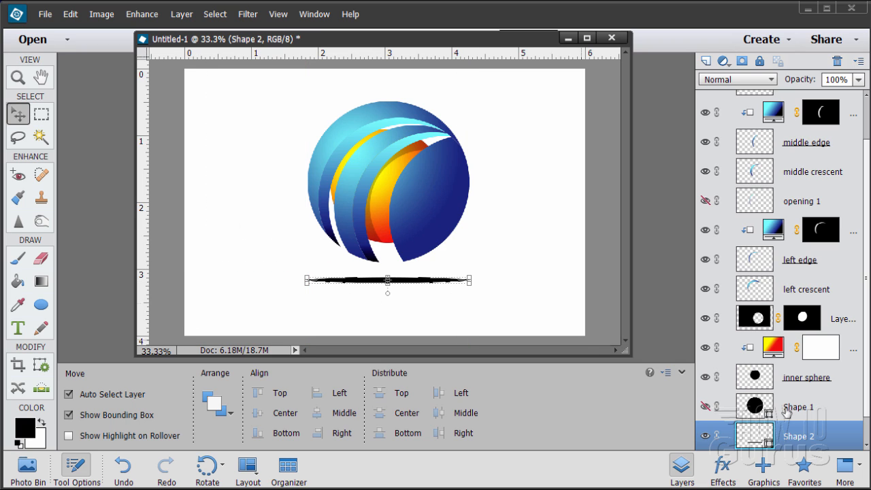
Step: Simplify the Shape 2 ellipse layer and rename it "shadow"
{"action": "scroll", "coordinate": [867, 415], "scroll_direction": "down", "scroll_amount": 1}
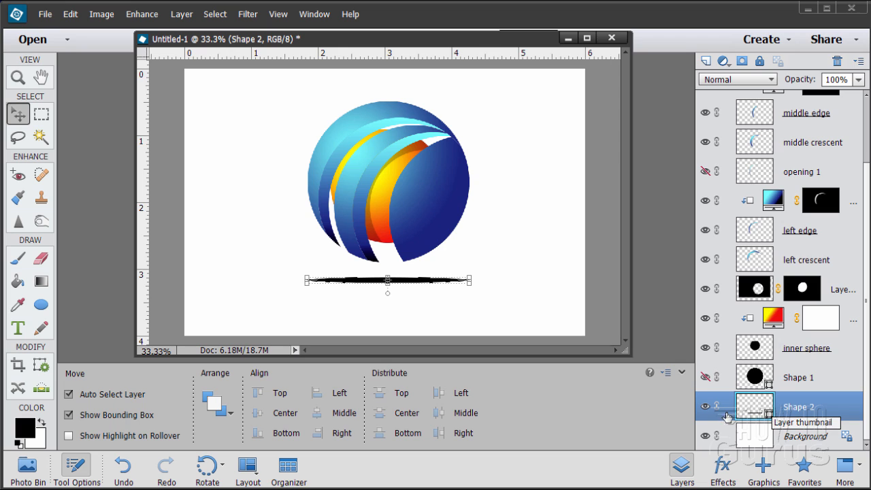
{"action": "right_click", "coordinate": [782, 407]}
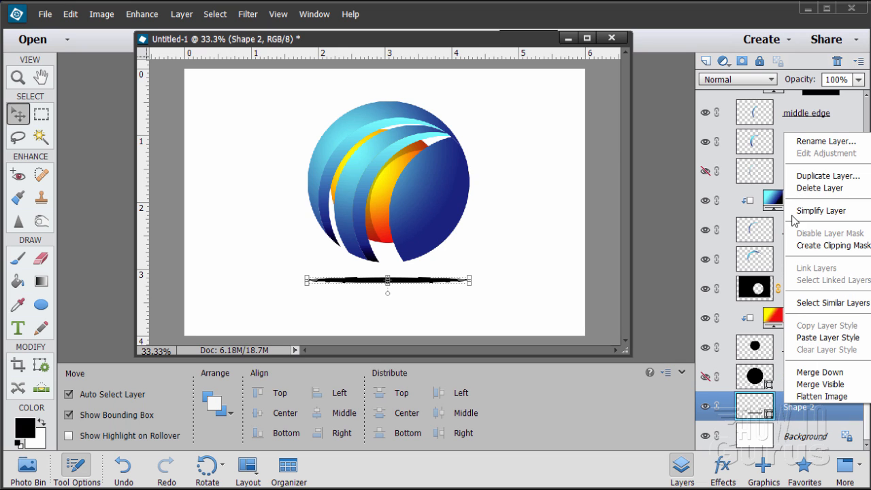
{"action": "left_click", "coordinate": [794, 211]}
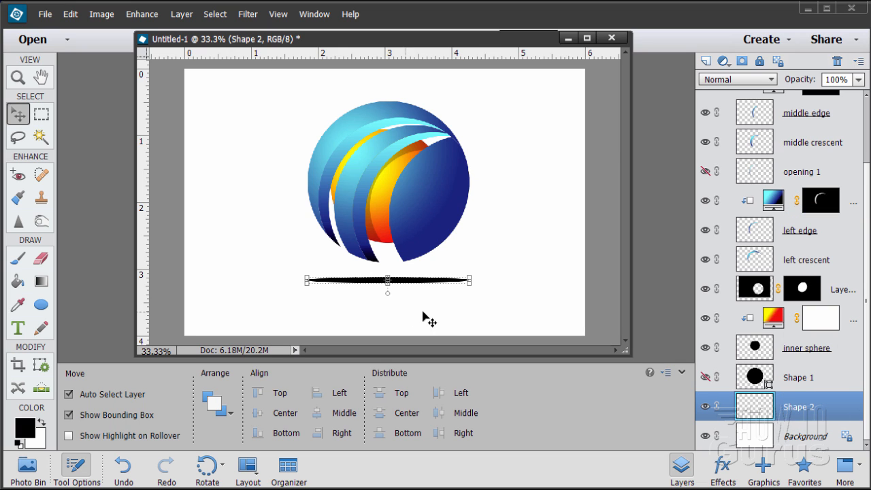
{"action": "double_click", "coordinate": [787, 408]}
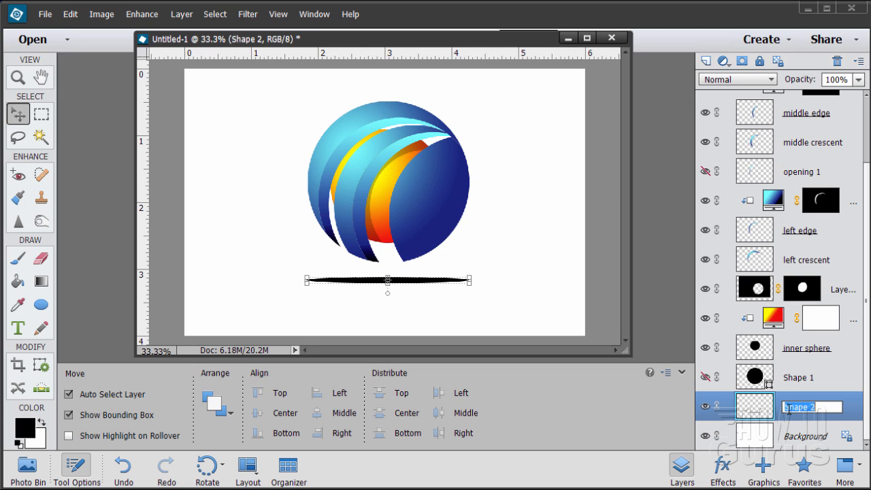
{"action": "type", "text": "shadow"}
{"action": "key", "text": "Return"}
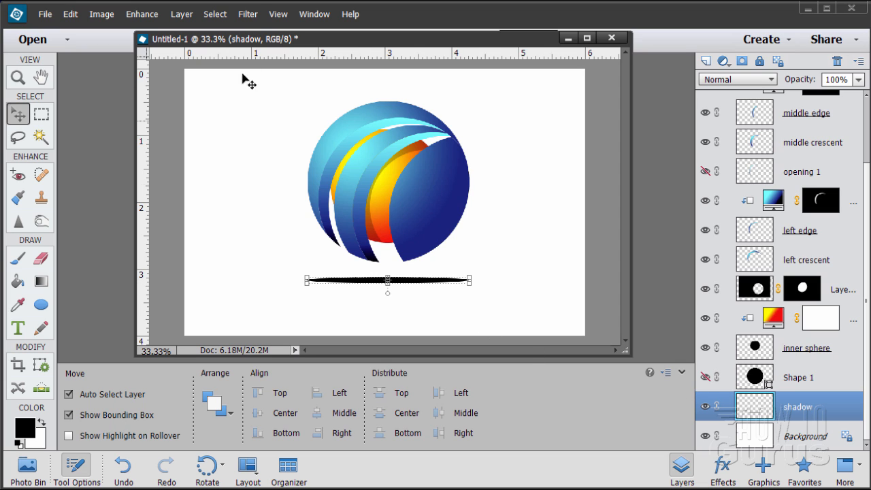
Step: Apply a Gaussian Blur with a radius of 9.8 pixels to the shadow ellipse
{"action": "left_click", "coordinate": [250, 17]}
{"action": "mouse_move", "coordinate": [274, 117]}
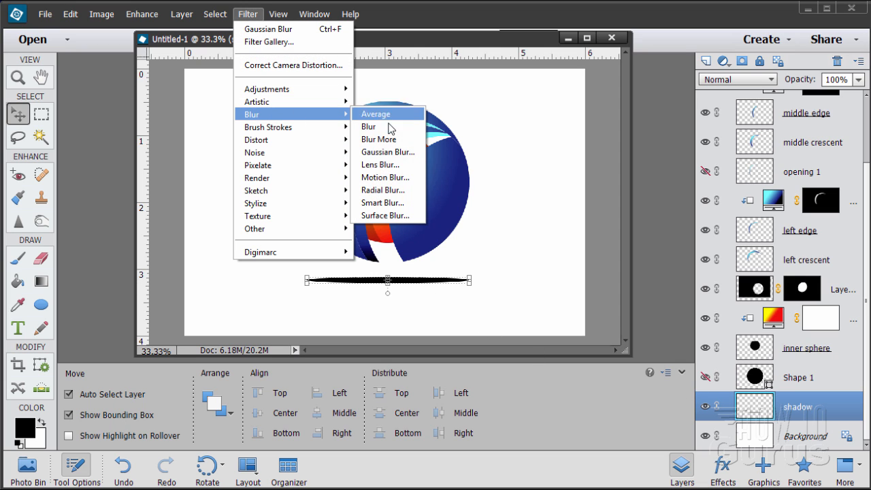
{"action": "left_click", "coordinate": [375, 157]}
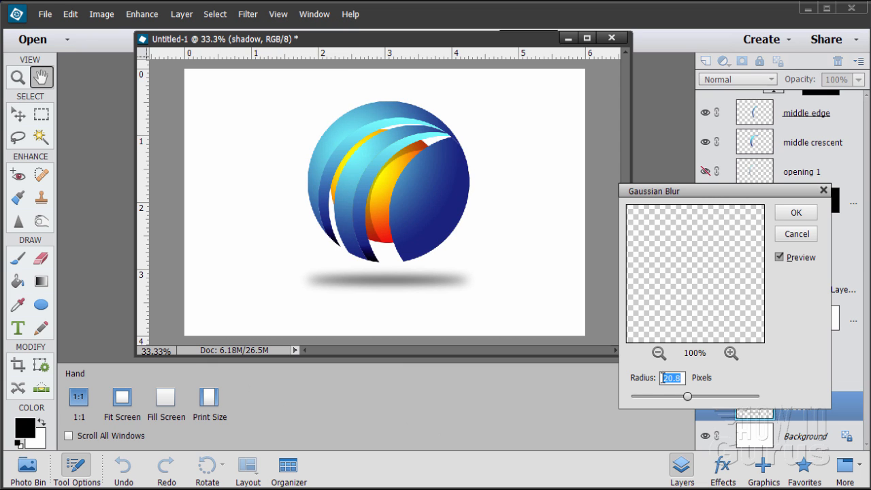
{"action": "mouse_move", "coordinate": [692, 403]}
{"action": "left_mouse_down"}
{"action": "mouse_move", "coordinate": [630, 403]}
{"action": "mouse_move", "coordinate": [682, 401]}
{"action": "left_mouse_up"}
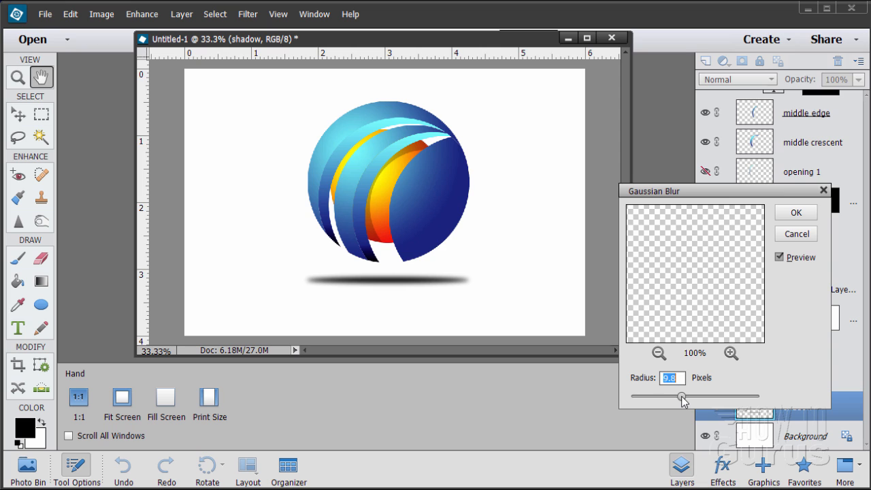
{"action": "left_click", "coordinate": [792, 211]}
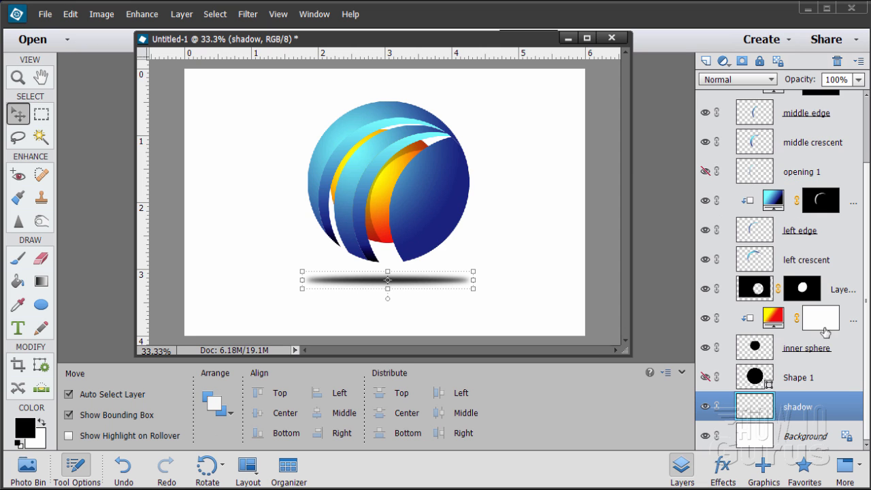
Step: Lower the shadow layer's opacity to 48%, scale its height to 96.20%, and select the Background layer
{"action": "left_click", "coordinate": [858, 79]}
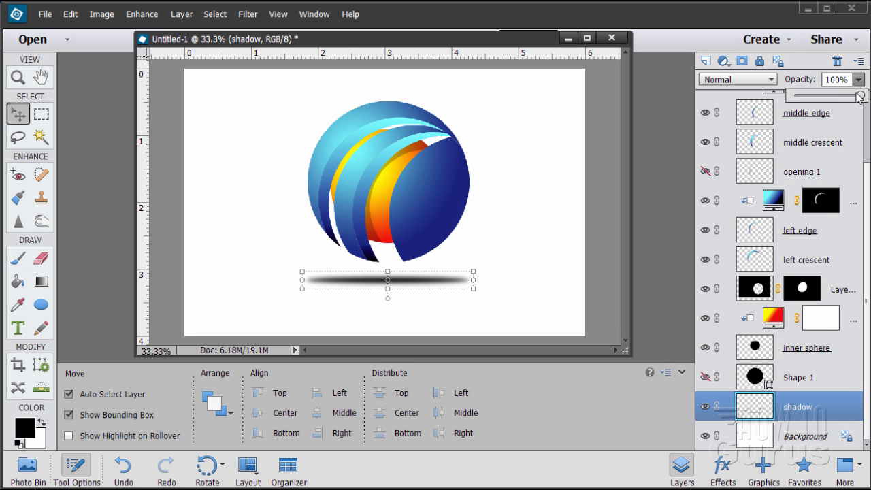
{"action": "left_click_drag", "start_coordinate": [861, 96], "coordinate": [828, 101]}
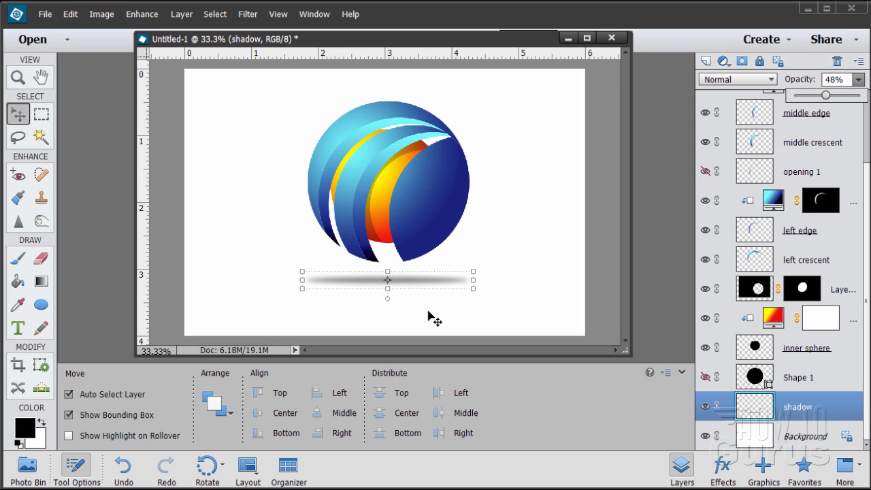
{"action": "left_click_drag", "start_coordinate": [388, 291], "coordinate": [387, 285]}
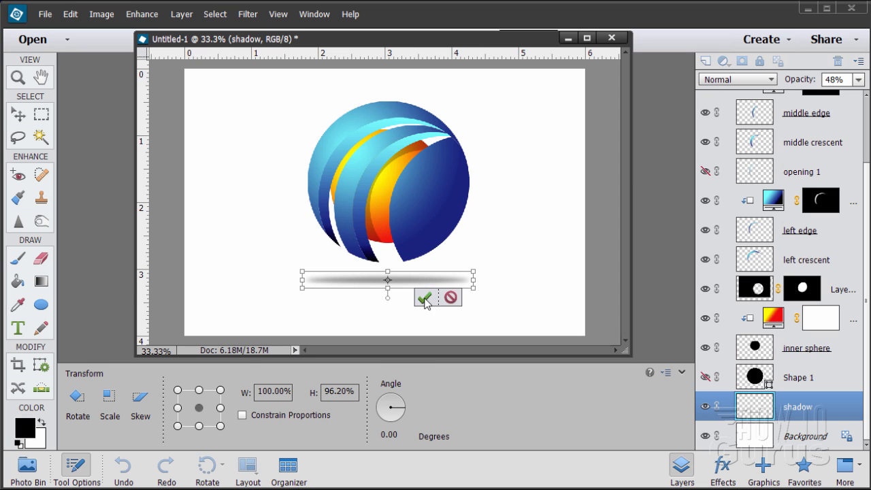
{"action": "left_click", "coordinate": [424, 298]}
{"action": "left_click", "coordinate": [543, 299]}
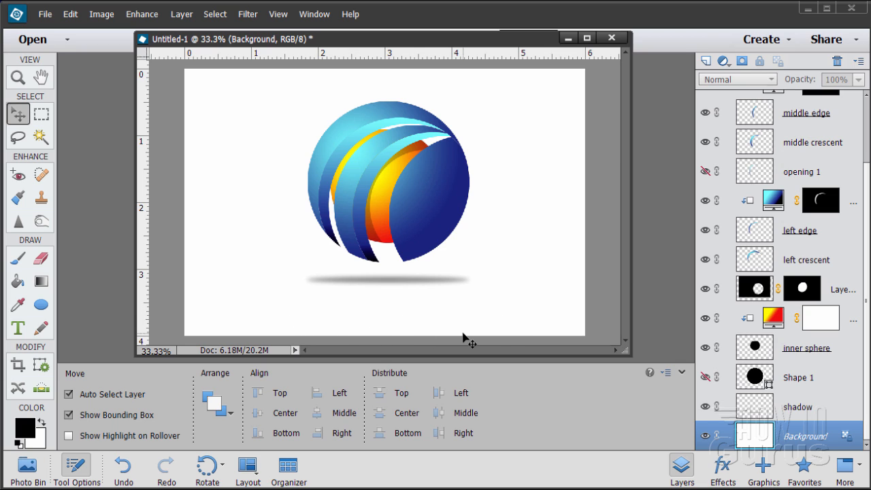
Step: Set the foreground color to the light cyan 75fbfd sampled from the sphere's bright crescent edge
{"action": "left_click", "coordinate": [29, 434]}
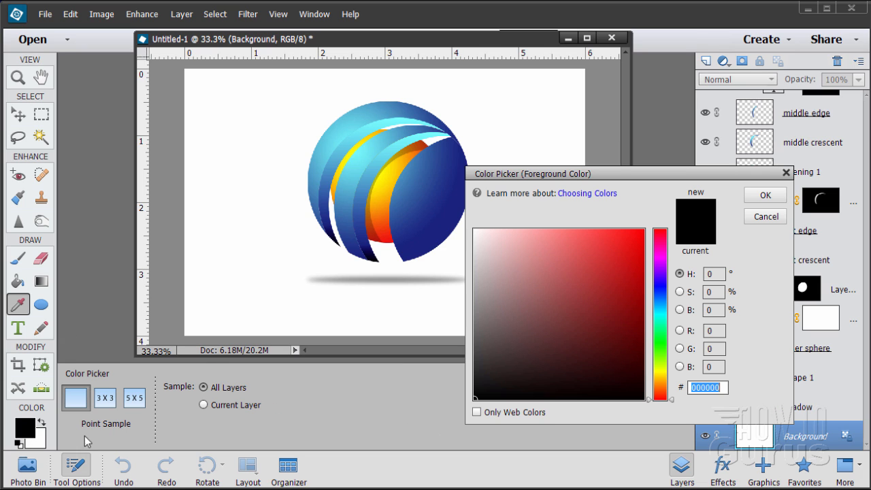
{"action": "left_click", "coordinate": [662, 314]}
{"action": "left_click_drag", "start_coordinate": [573, 231], "coordinate": [568, 230]}
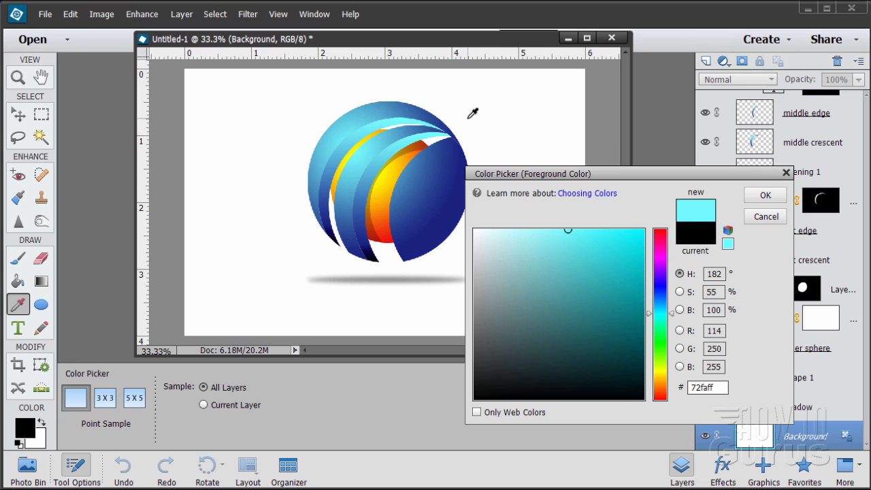
{"action": "left_click", "coordinate": [428, 133]}
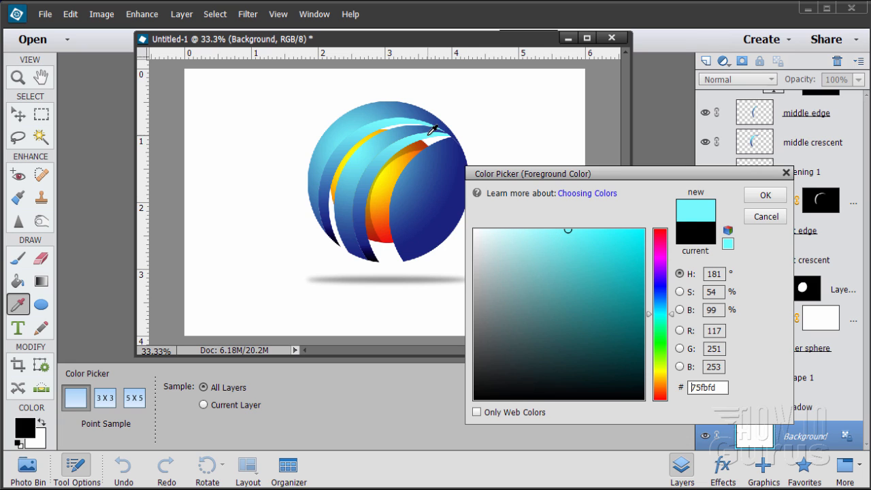
{"action": "left_click", "coordinate": [764, 195]}
{"action": "key", "text": "v"}
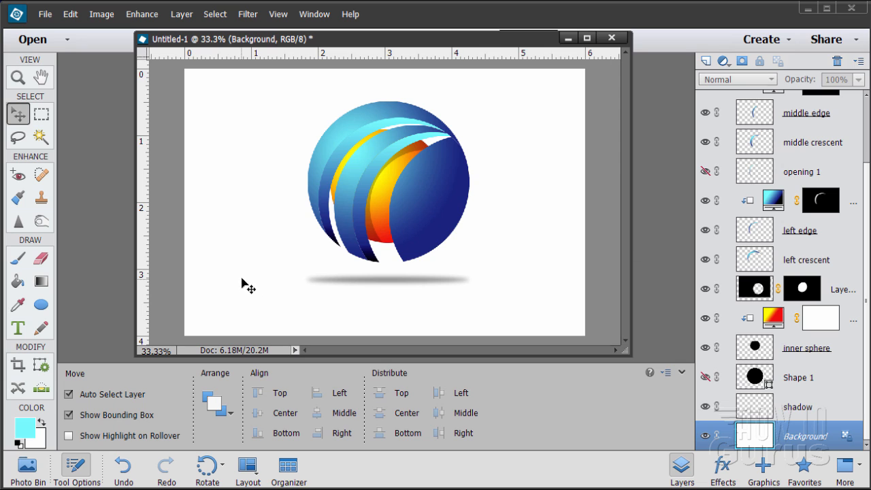
Step: Set the background color to the dark blue sampled from the lower part of the sphere's large blue area
{"action": "key", "text": "i"}
{"action": "left_click", "coordinate": [42, 439]}
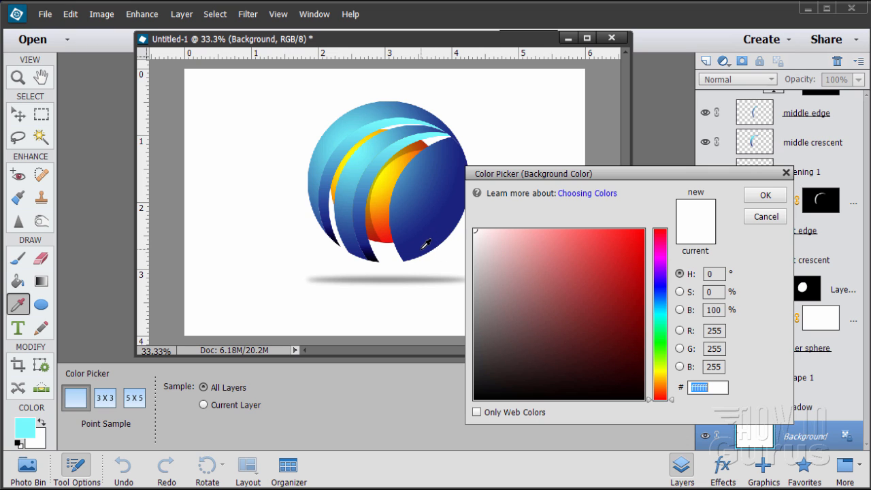
{"action": "left_click", "coordinate": [424, 246]}
{"action": "left_click", "coordinate": [765, 196]}
{"action": "key", "text": "v"}
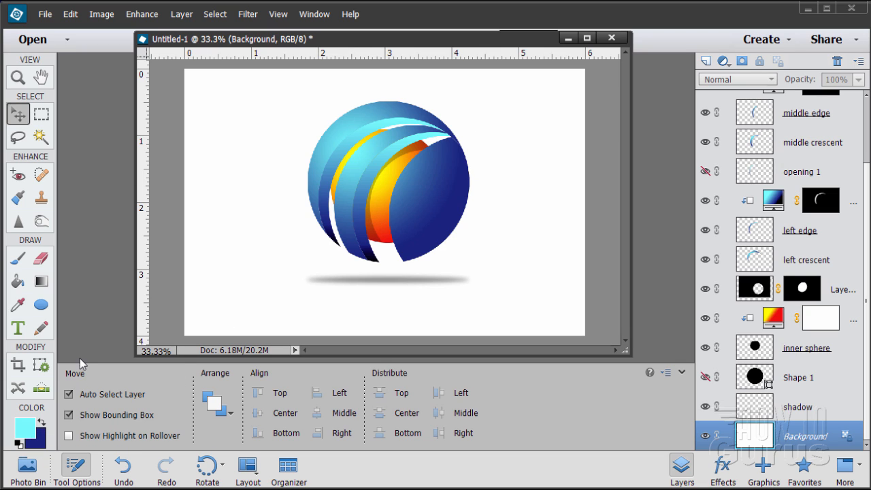
Step: Add the text "Floating Cutout Logo" in 18 pt Gill Sans Ultra Bold and center it beneath the sphere's shadow
{"action": "left_click", "coordinate": [18, 329]}
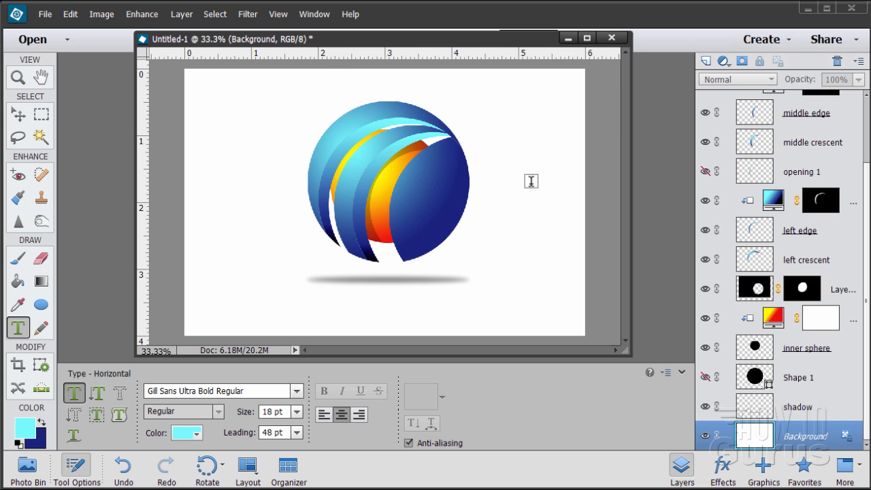
{"action": "left_click", "coordinate": [362, 314]}
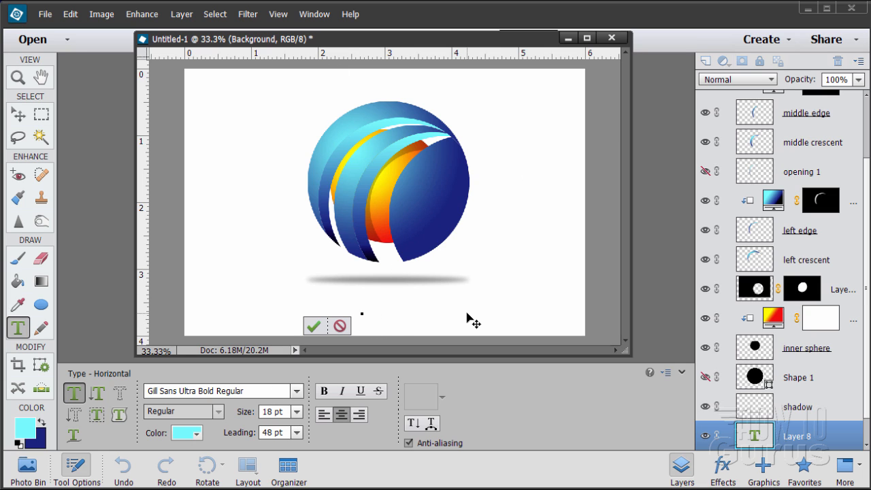
{"action": "type", "text": "Floating"}
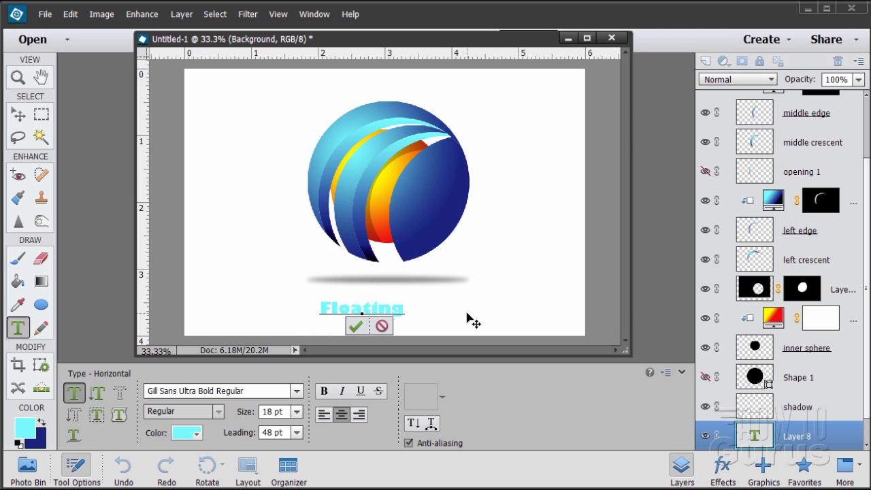
{"action": "type", "text": " Cute"}
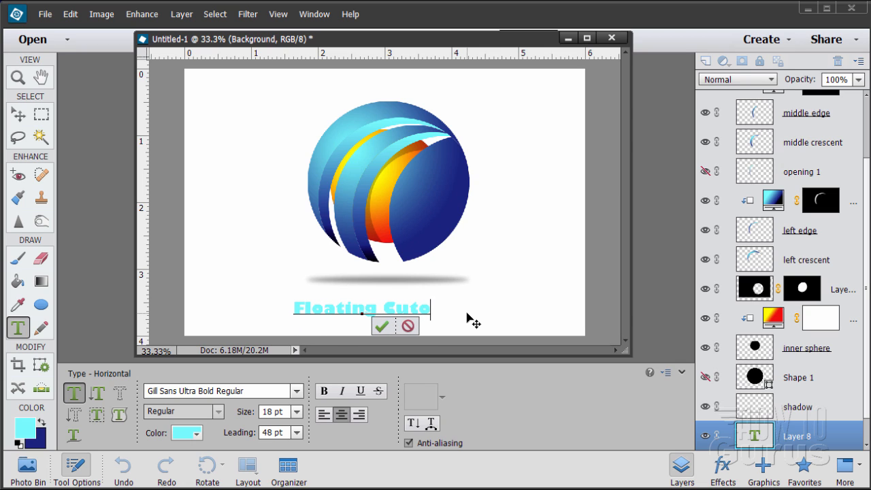
{"action": "type", "text": "ut"}
{"action": "type", "text": "Logo"}
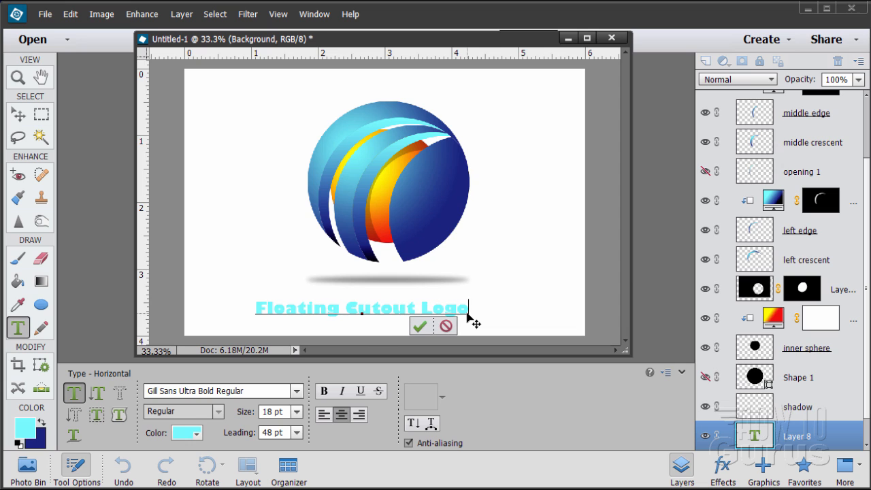
{"action": "left_click", "coordinate": [419, 326]}
{"action": "key", "text": "v"}
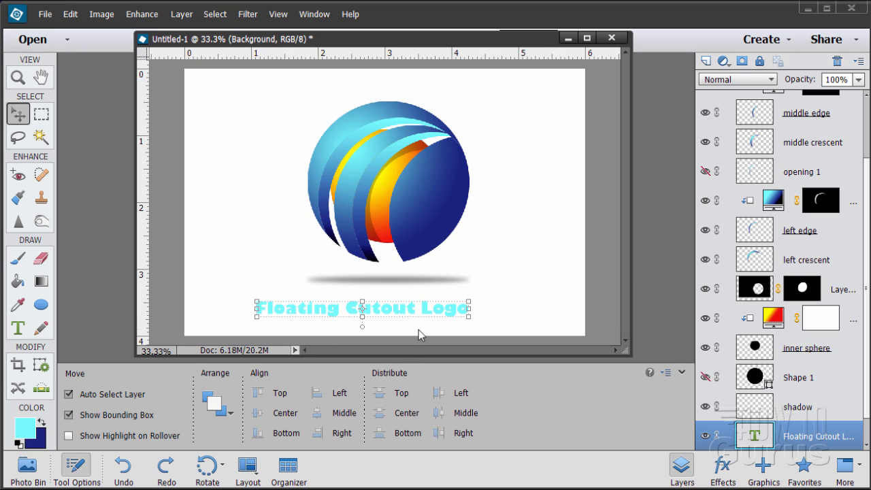
{"action": "left_click_drag", "start_coordinate": [394, 312], "coordinate": [412, 308]}
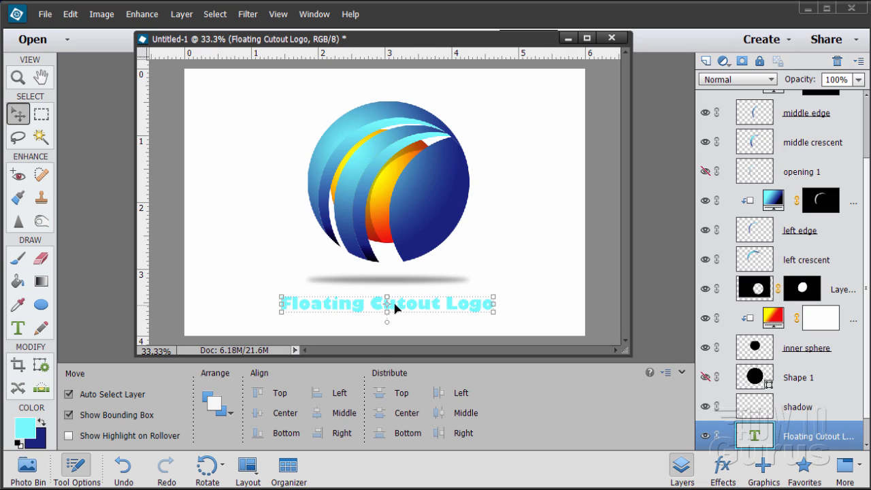
Step: Duplicate the Floating Cutout Logo text layer, hide the original, and simplify the copy
{"action": "scroll", "coordinate": [762, 405], "scroll_direction": "down", "scroll_amount": 1}
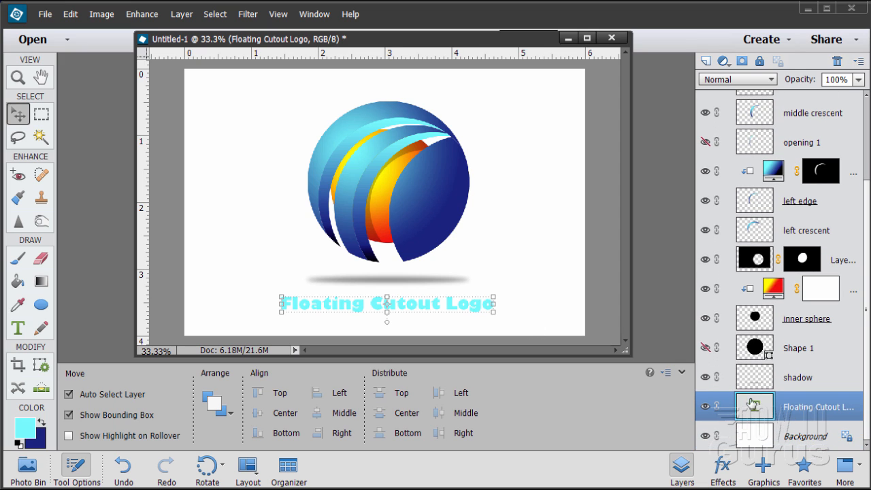
{"action": "left_click_drag", "start_coordinate": [762, 411], "coordinate": [706, 62]}
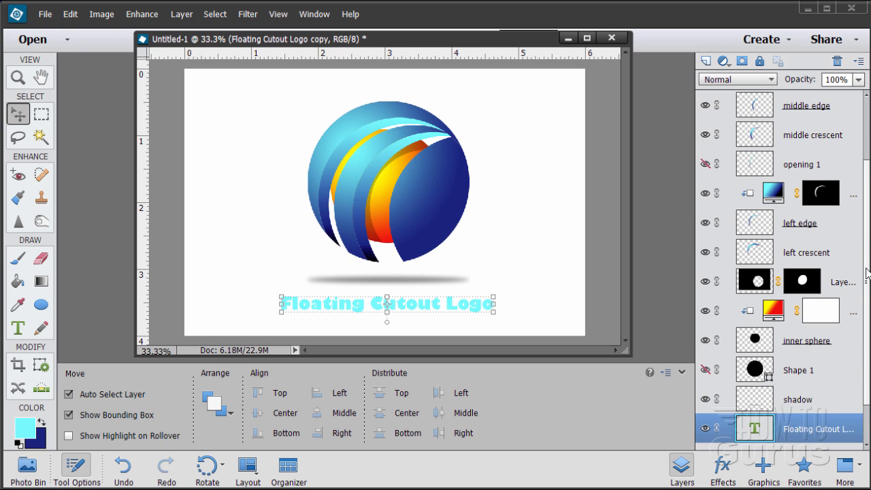
{"action": "left_click_drag", "start_coordinate": [867, 276], "coordinate": [867, 311]}
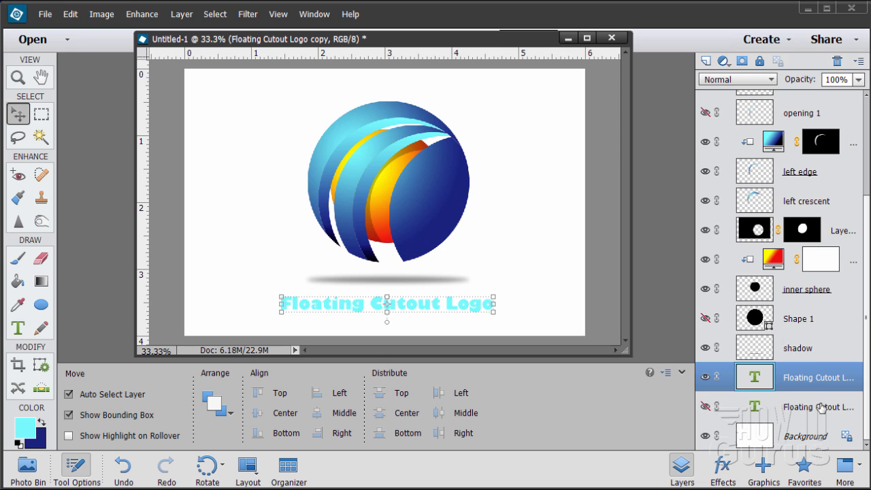
{"action": "right_click", "coordinate": [791, 380]}
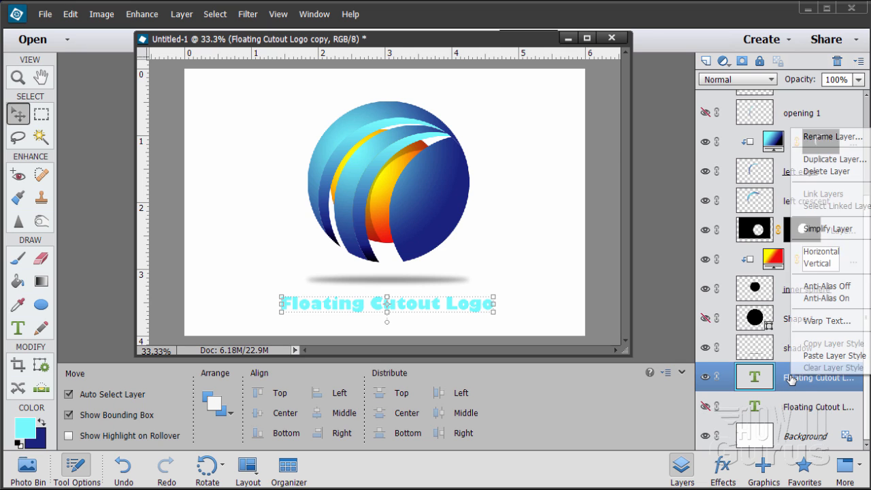
{"action": "left_click", "coordinate": [814, 231]}
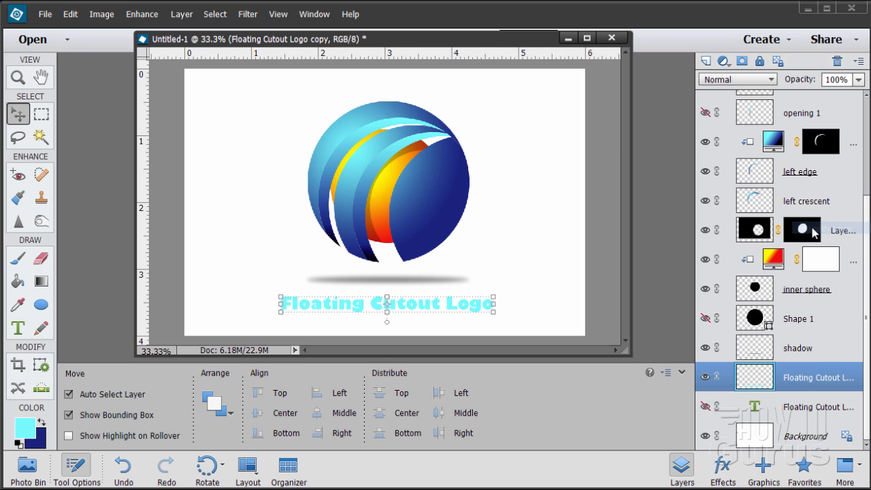
Step: Load the simplified lettering as a selection and add a gradient fill layer clipped to the lettering layer
{"action": "left_click", "coordinate": [753, 385], "text": "ctrl"}
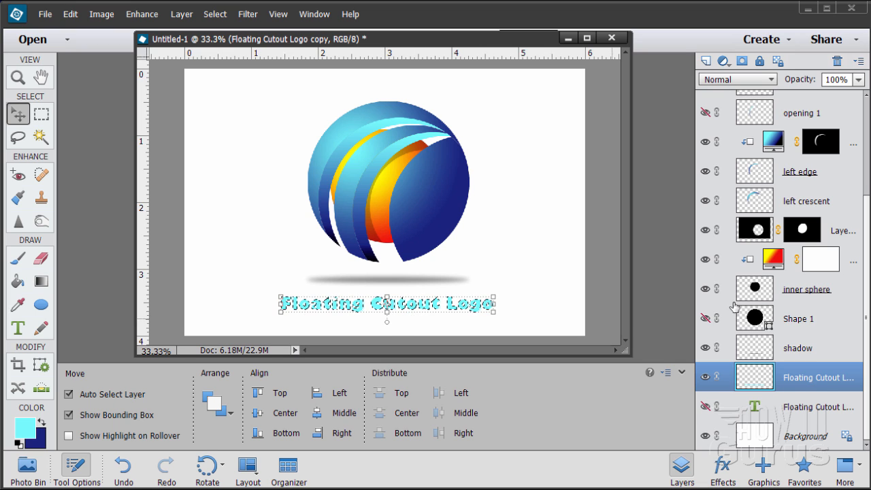
{"action": "left_click", "coordinate": [182, 14]}
{"action": "mouse_move", "coordinate": [199, 120]}
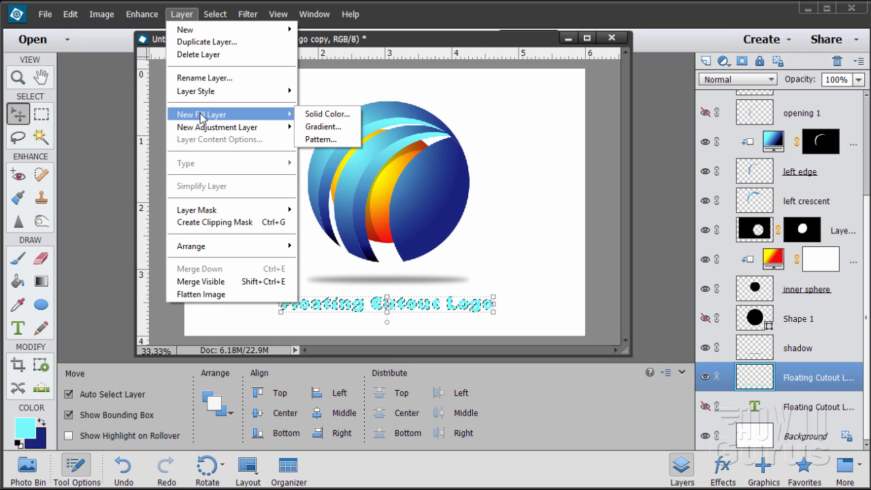
{"action": "left_click", "coordinate": [340, 128]}
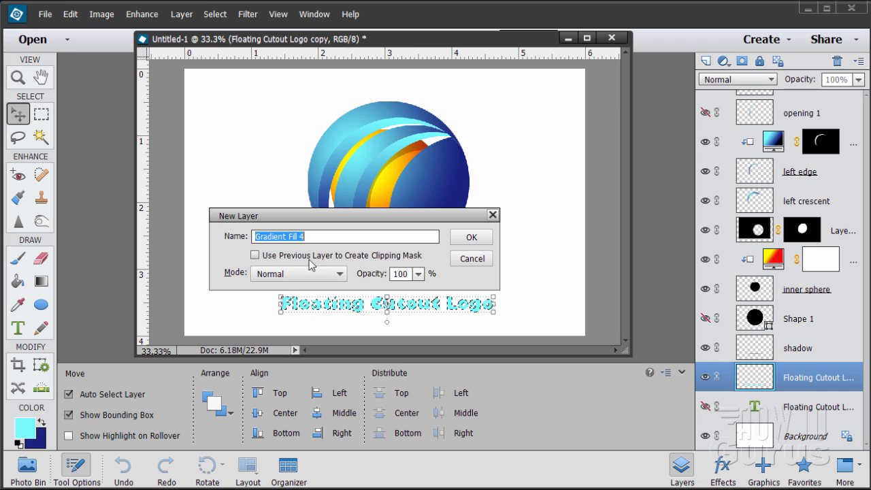
{"action": "left_click", "coordinate": [256, 256]}
{"action": "left_click", "coordinate": [471, 237]}
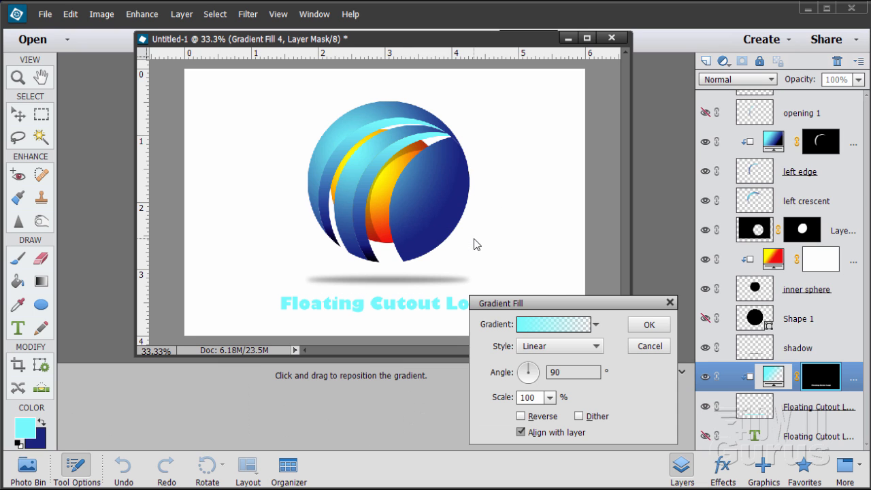
{"action": "left_click", "coordinate": [553, 325]}
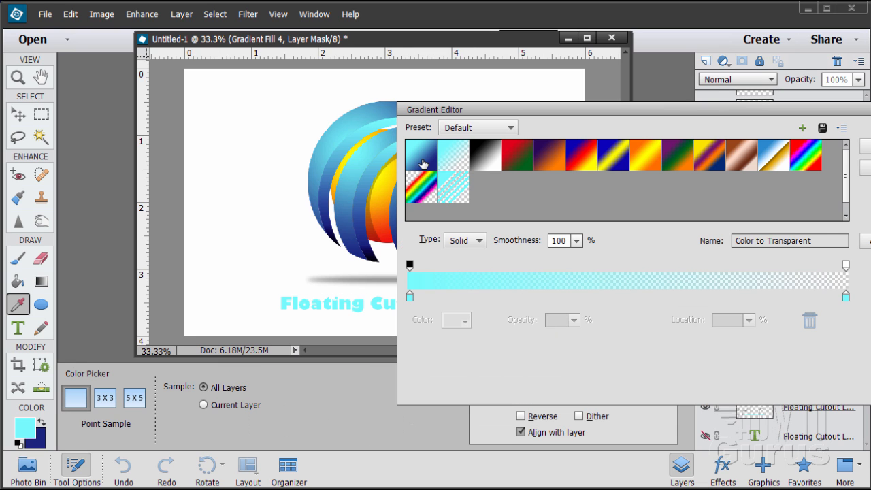
{"action": "left_click", "coordinate": [423, 163]}
{"action": "left_click", "coordinate": [865, 147]}
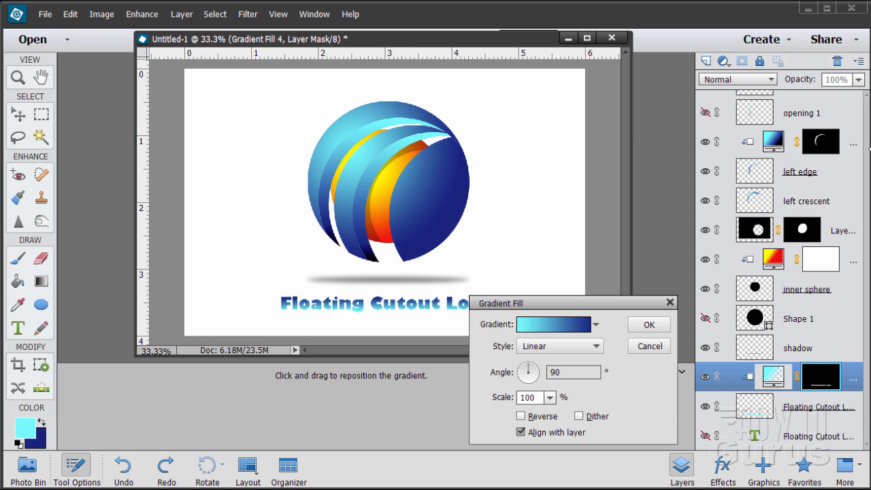
{"action": "left_click", "coordinate": [567, 348]}
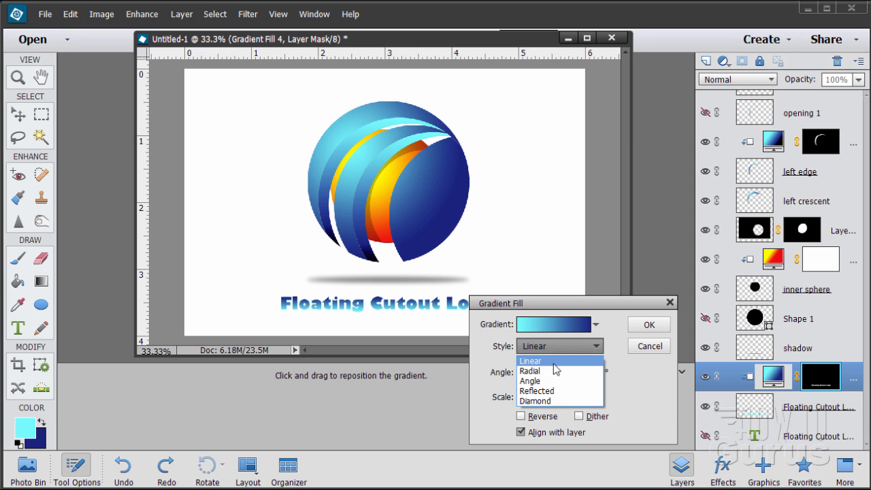
{"action": "left_click", "coordinate": [551, 376]}
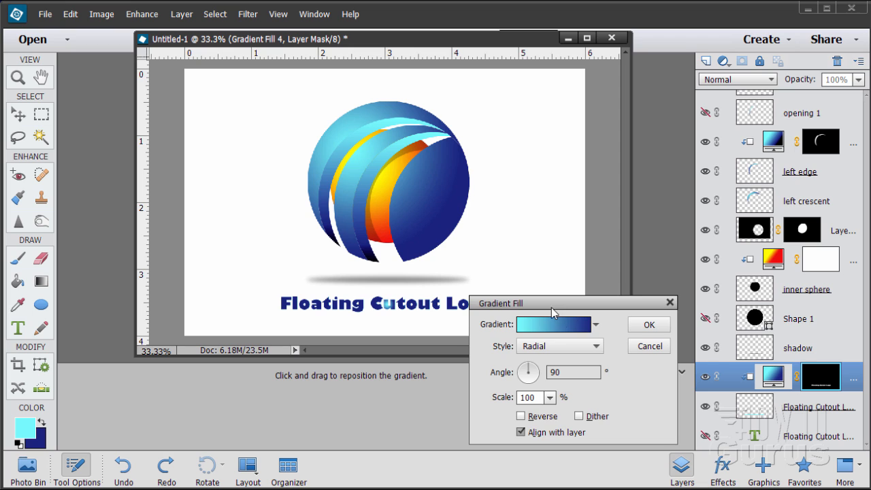
{"action": "left_click_drag", "start_coordinate": [552, 312], "coordinate": [591, 310]}
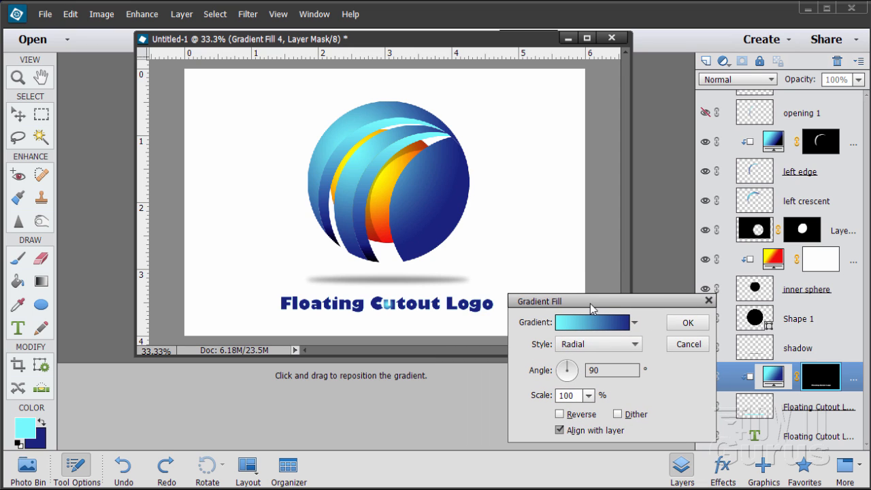
{"action": "left_click", "coordinate": [587, 396]}
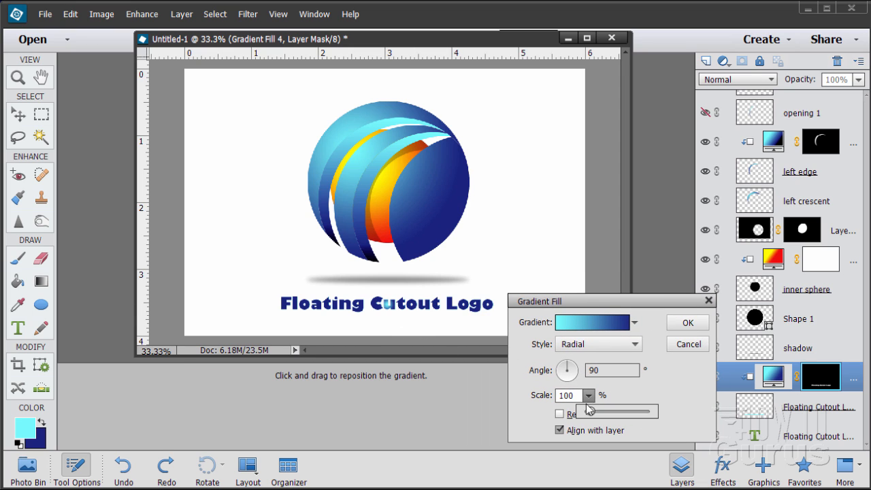
{"action": "left_click_drag", "start_coordinate": [588, 412], "coordinate": [667, 415]}
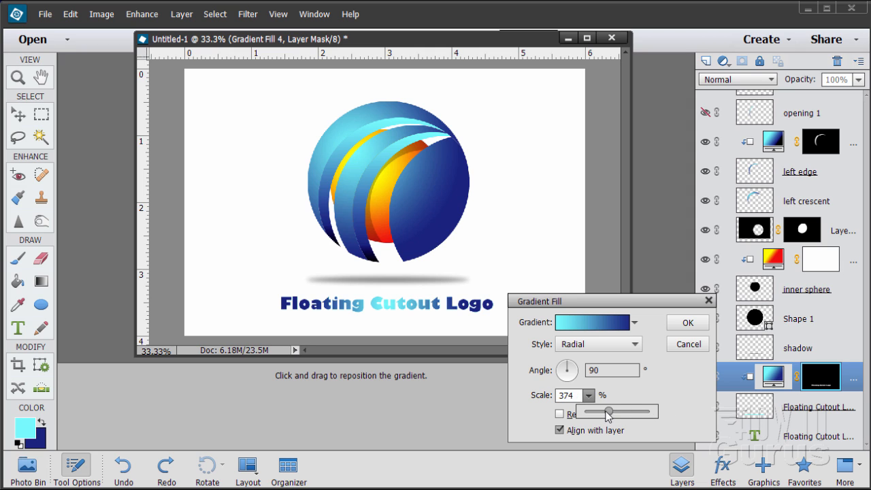
{"action": "left_click_drag", "start_coordinate": [606, 412], "coordinate": [606, 414]}
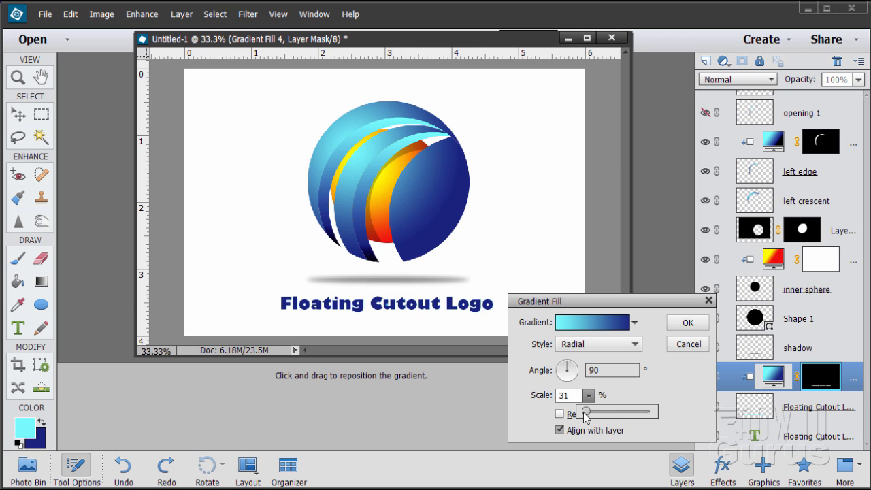
{"action": "left_click_drag", "start_coordinate": [585, 415], "coordinate": [671, 412]}
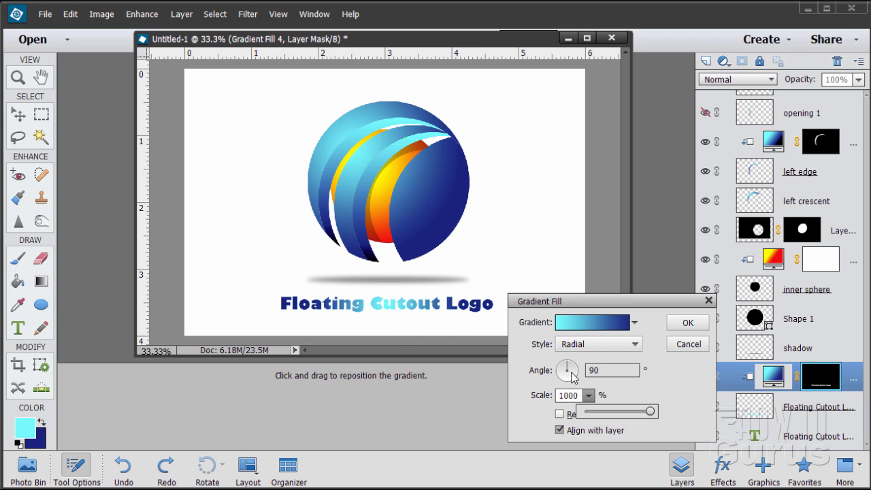
{"action": "mouse_move", "coordinate": [651, 415]}
{"action": "left_mouse_down"}
{"action": "mouse_move", "coordinate": [636, 413]}
{"action": "mouse_move", "coordinate": [650, 413]}
{"action": "left_mouse_up"}
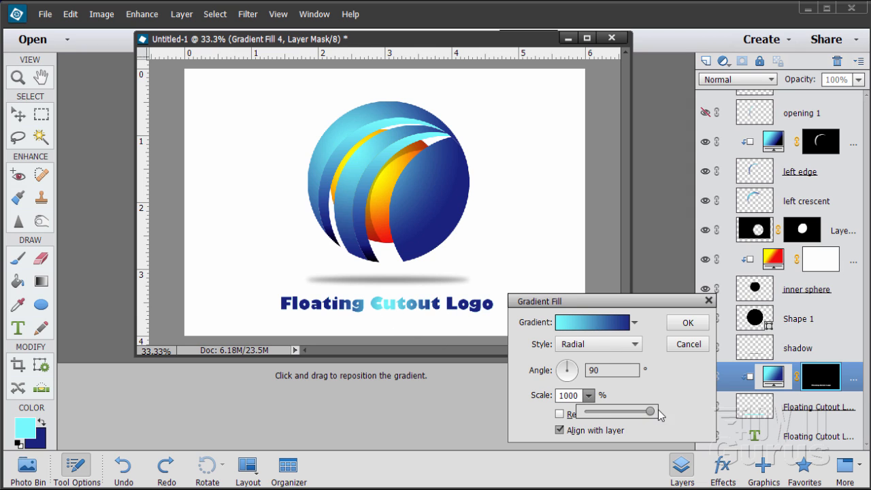
{"action": "left_click", "coordinate": [583, 326]}
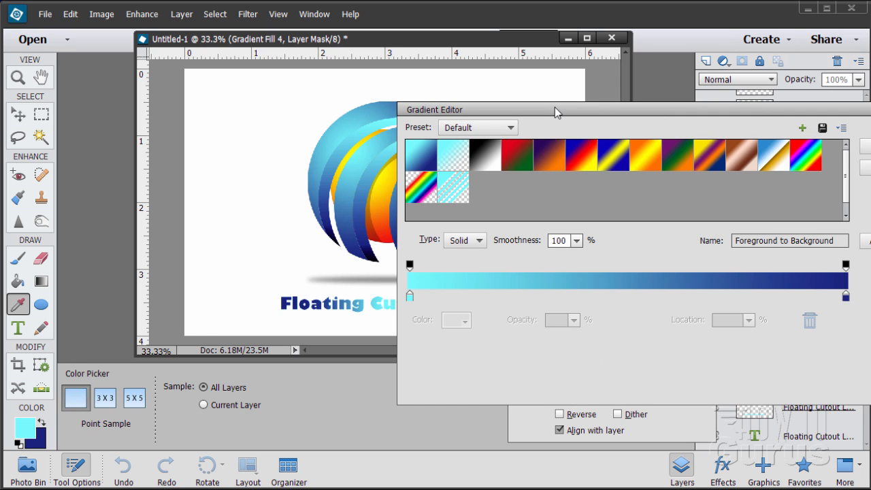
{"action": "left_click_drag", "start_coordinate": [554, 107], "coordinate": [416, 9]}
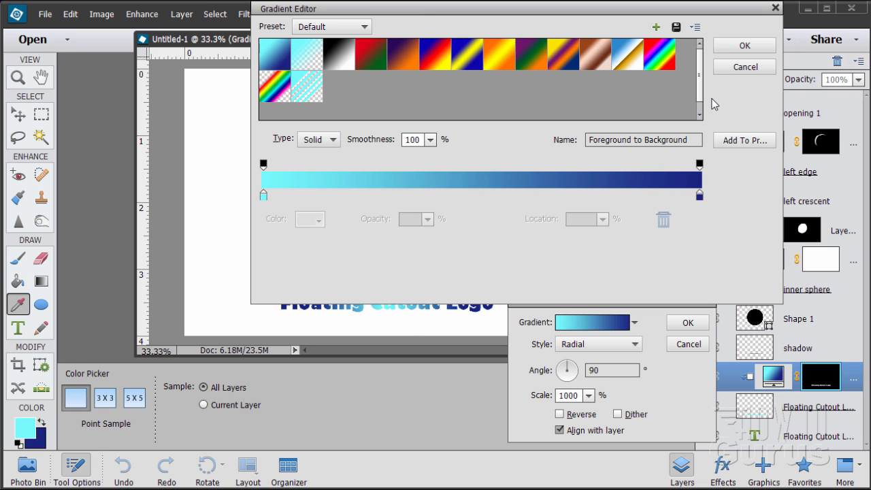
{"action": "left_click", "coordinate": [745, 67]}
{"action": "left_click", "coordinate": [689, 343]}
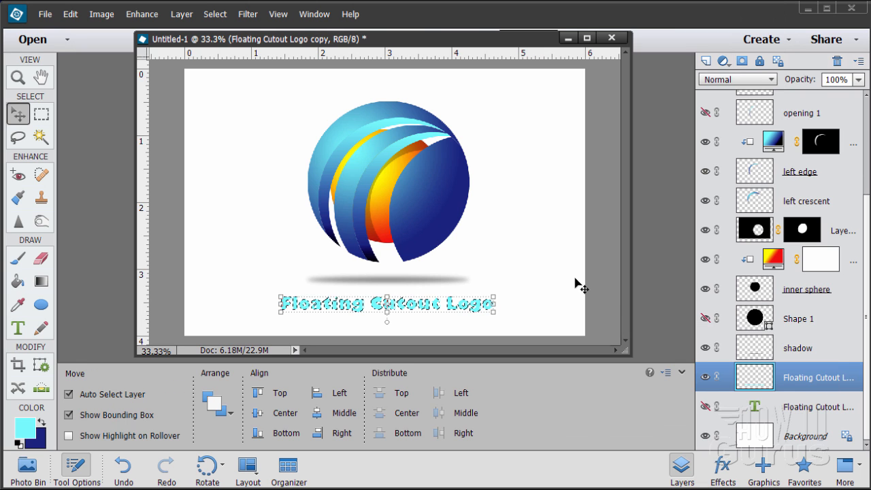
Step: Add a new gradient fill layer from the selected lettering, clipped to the simplified Floating Cutout Logo layer
{"action": "left_click_drag", "start_coordinate": [413, 41], "coordinate": [413, 131]}
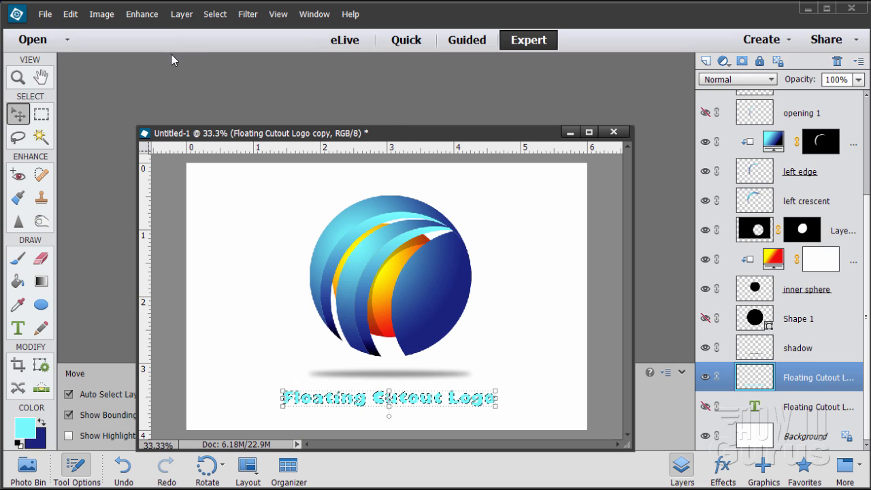
{"action": "left_click", "coordinate": [180, 15]}
{"action": "mouse_move", "coordinate": [289, 114]}
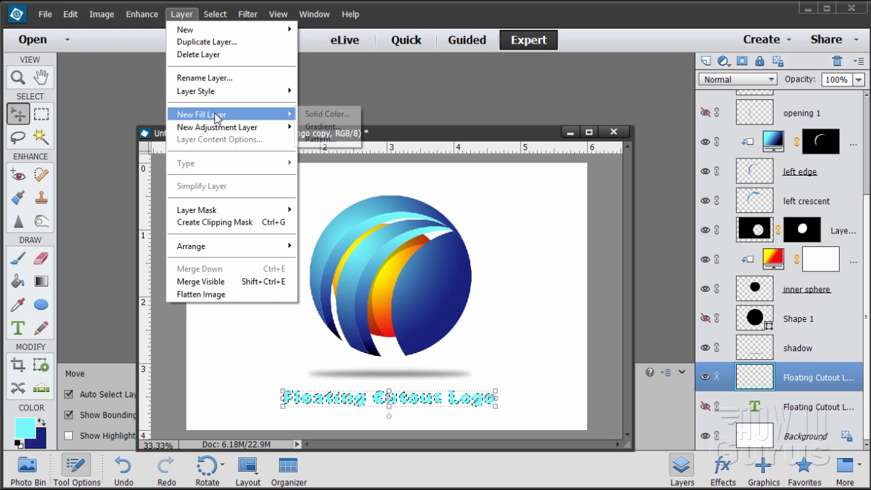
{"action": "left_click", "coordinate": [338, 127]}
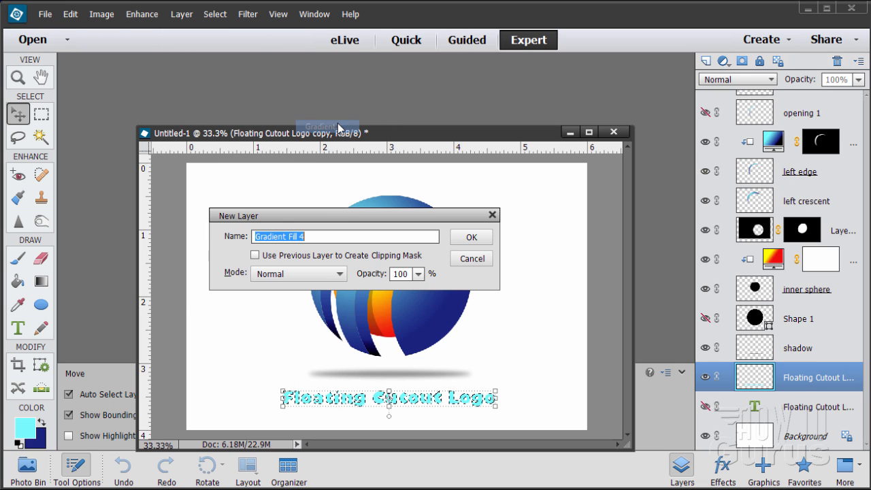
{"action": "left_click", "coordinate": [304, 256]}
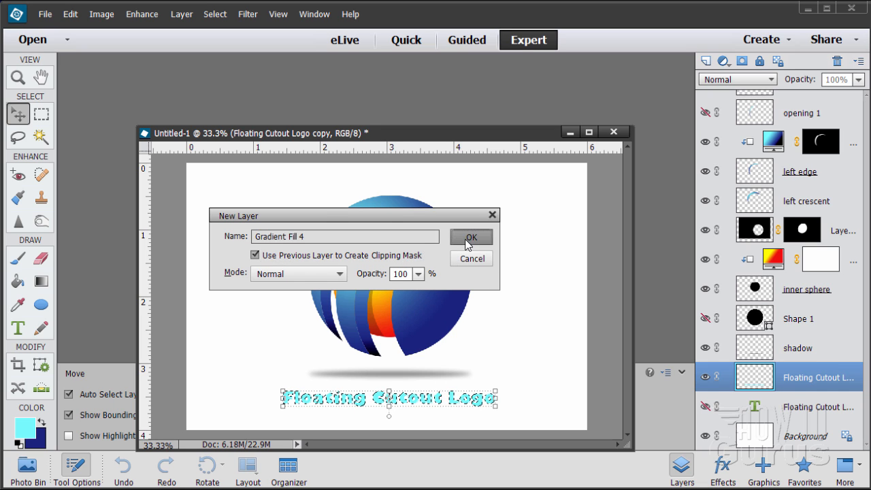
{"action": "left_click", "coordinate": [470, 236]}
Step: Choose the Foreground to Background preset as the gradient for the title's fill
{"action": "left_click_drag", "start_coordinate": [579, 303], "coordinate": [570, 177]}
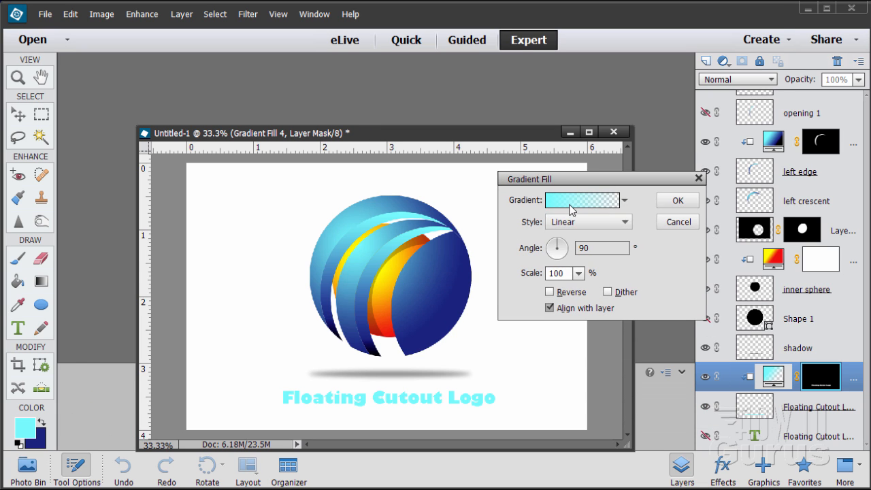
{"action": "left_click", "coordinate": [571, 203]}
{"action": "left_click", "coordinate": [276, 60]}
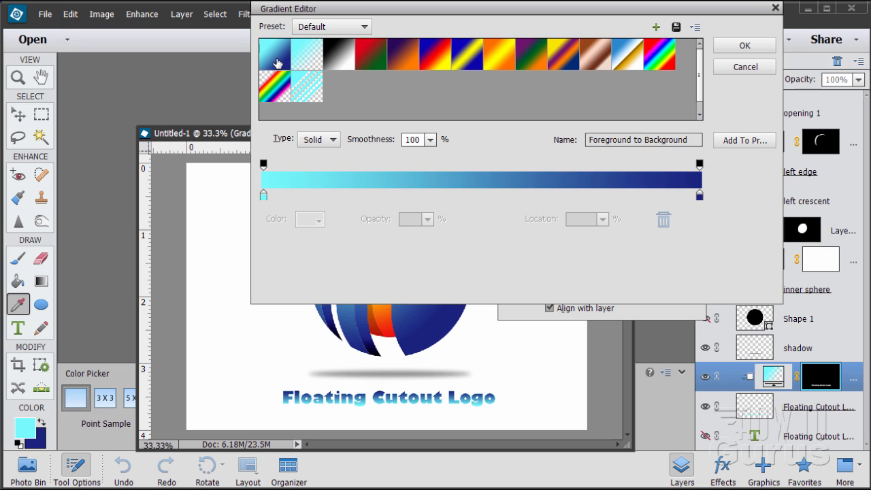
{"action": "left_click", "coordinate": [744, 45]}
Step: Set the title's gradient fill to the Reflected style at an angle of 180° and accept it
{"action": "left_click", "coordinate": [591, 225]}
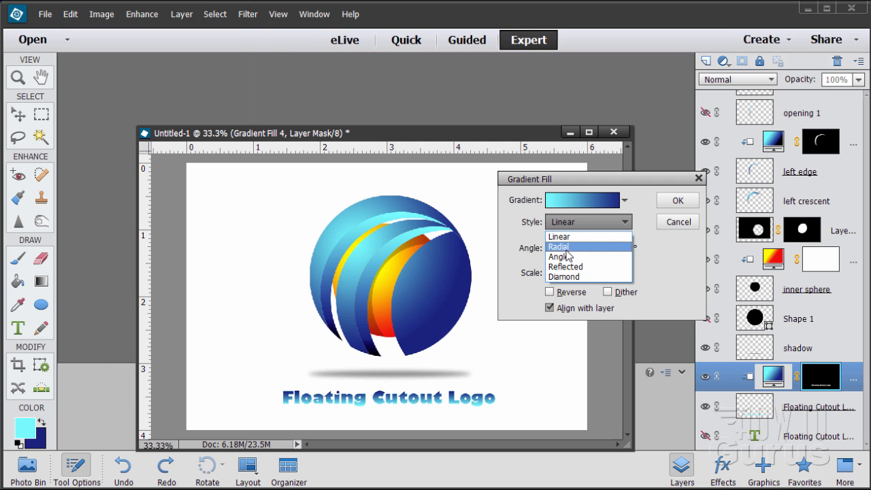
{"action": "left_click", "coordinate": [574, 247]}
{"action": "left_click", "coordinate": [591, 227]}
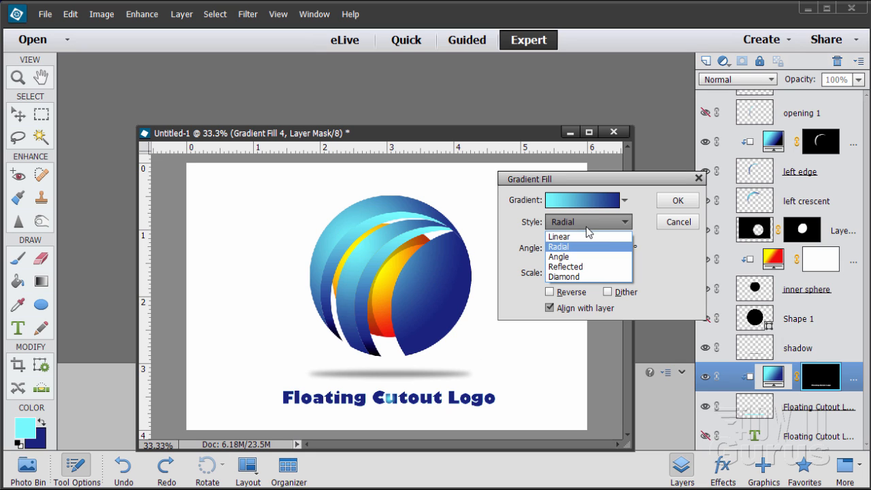
{"action": "left_click", "coordinate": [583, 267]}
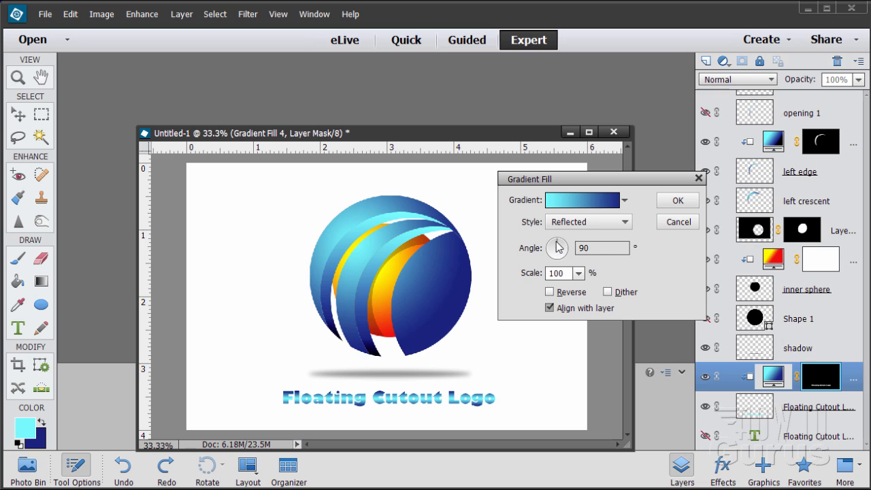
{"action": "left_click_drag", "start_coordinate": [555, 246], "coordinate": [546, 249]}
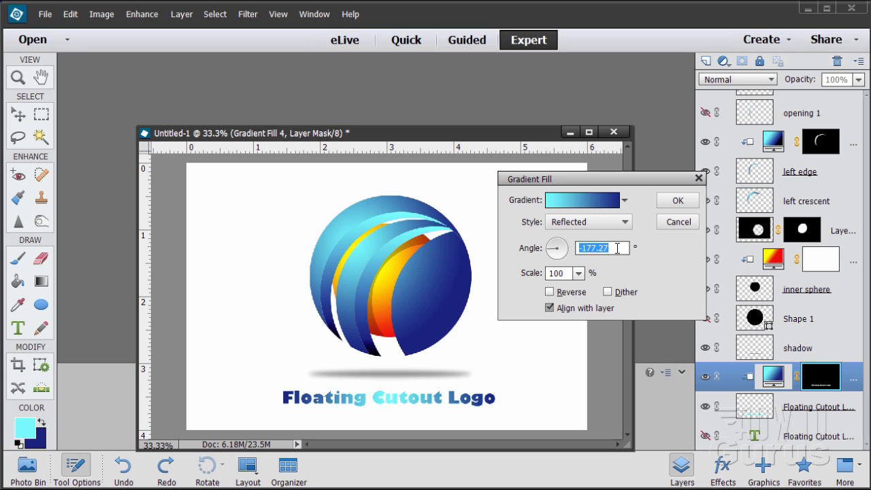
{"action": "type", "text": "180"}
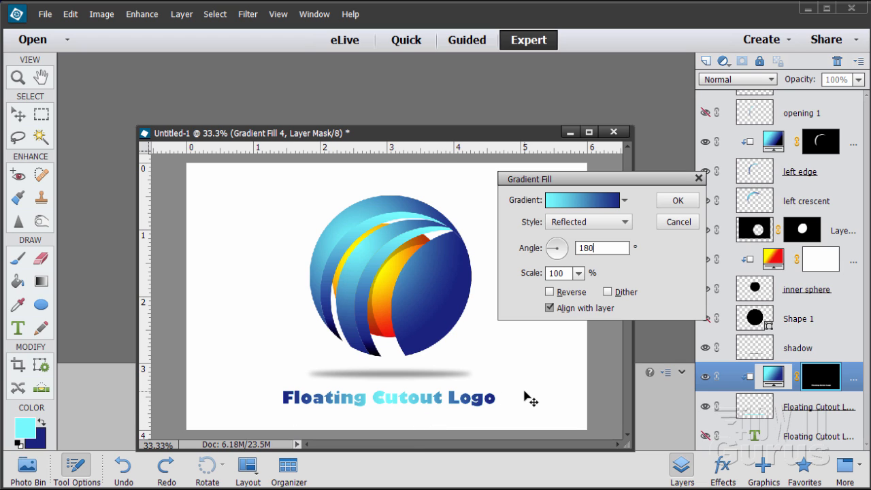
{"action": "left_click", "coordinate": [678, 200]}
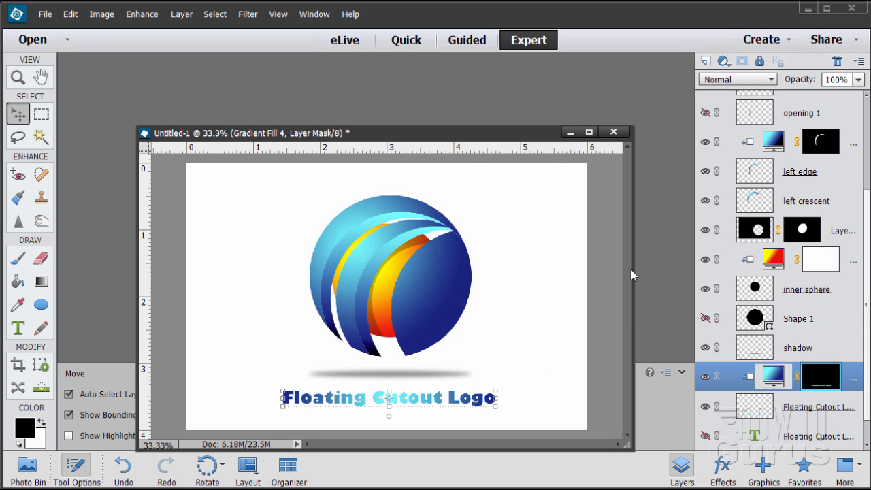
{"action": "left_click", "coordinate": [760, 412]}
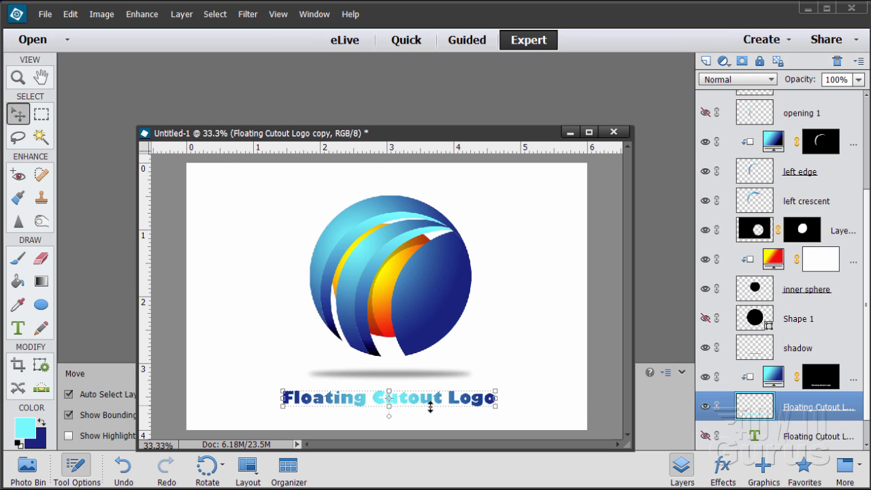
{"action": "double_click", "coordinate": [774, 376]}
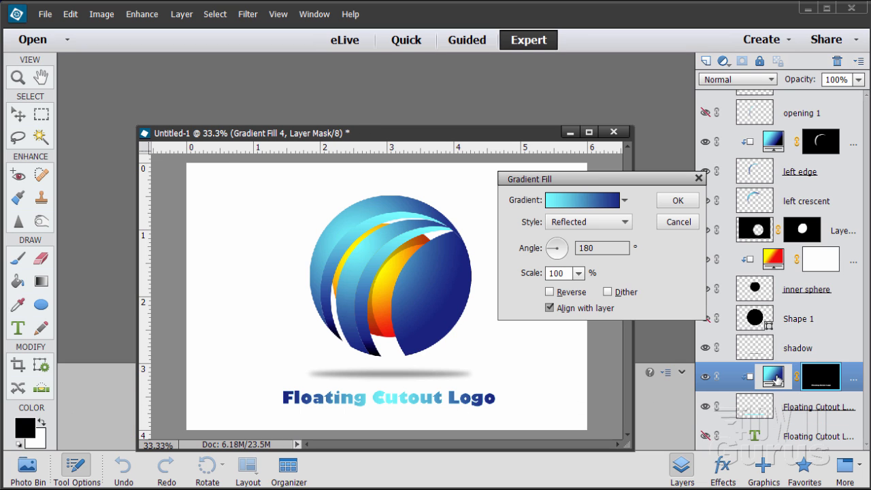
{"action": "left_click", "coordinate": [677, 221]}
Step: Add a drop shadow with a size of 0 px to the simplified lettering layer and adjust the shadow's distance
{"action": "left_click", "coordinate": [755, 407]}
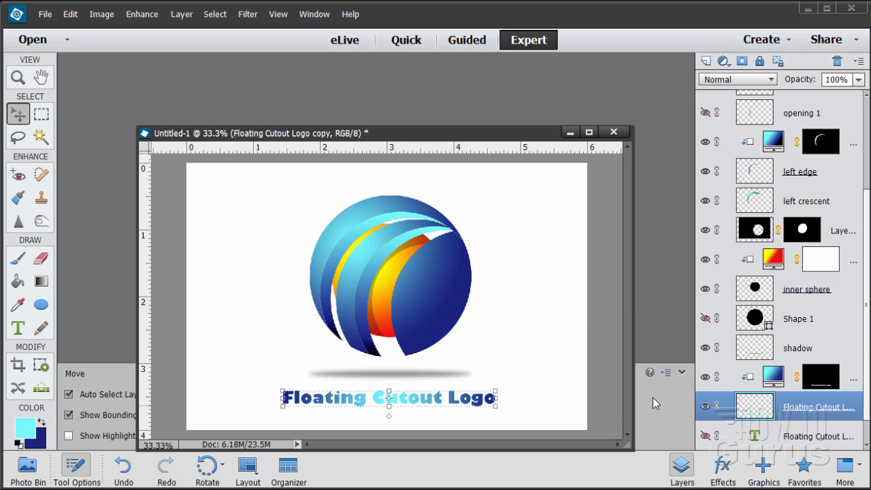
{"action": "left_click", "coordinate": [182, 13]}
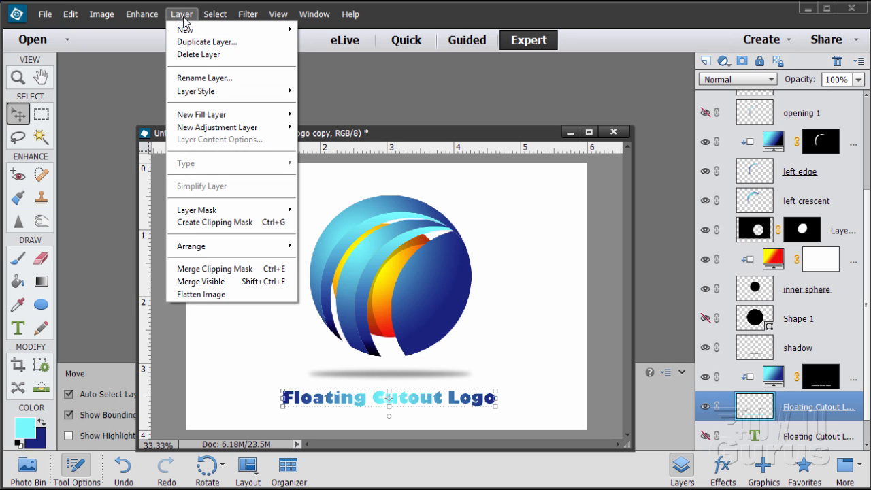
{"action": "mouse_move", "coordinate": [198, 96]}
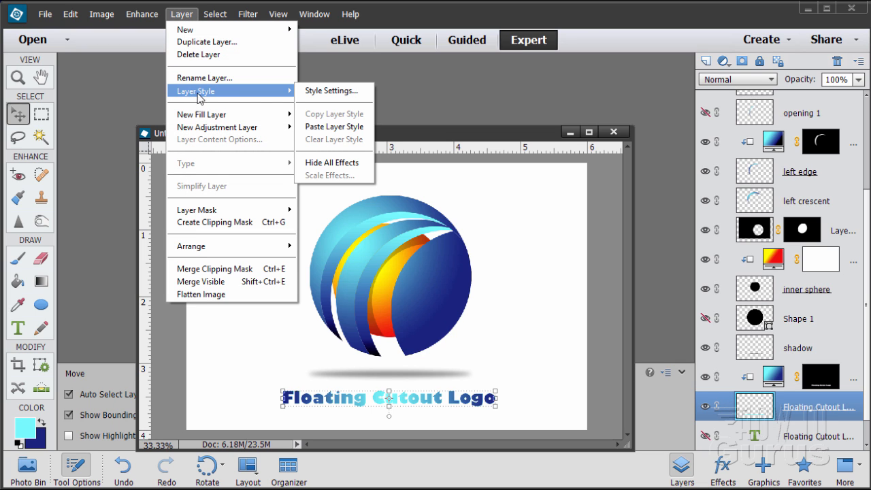
{"action": "left_click", "coordinate": [344, 91]}
{"action": "left_click", "coordinate": [540, 146]}
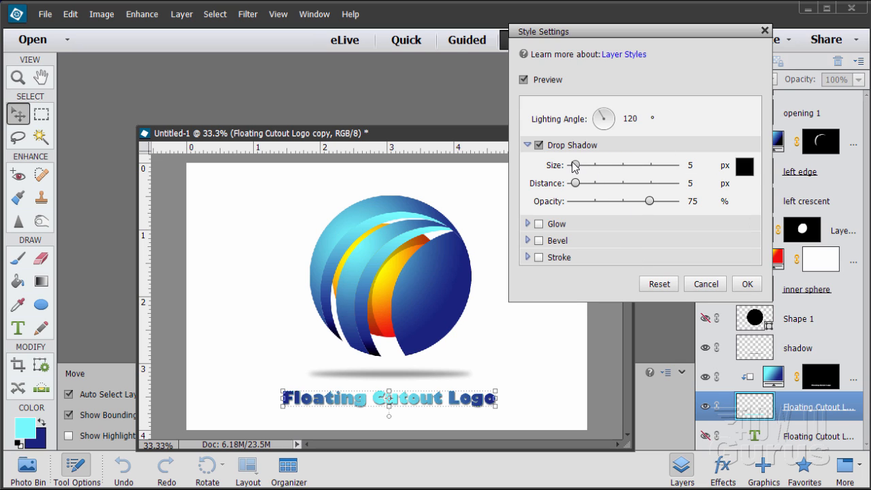
{"action": "left_click_drag", "start_coordinate": [575, 169], "coordinate": [576, 196]}
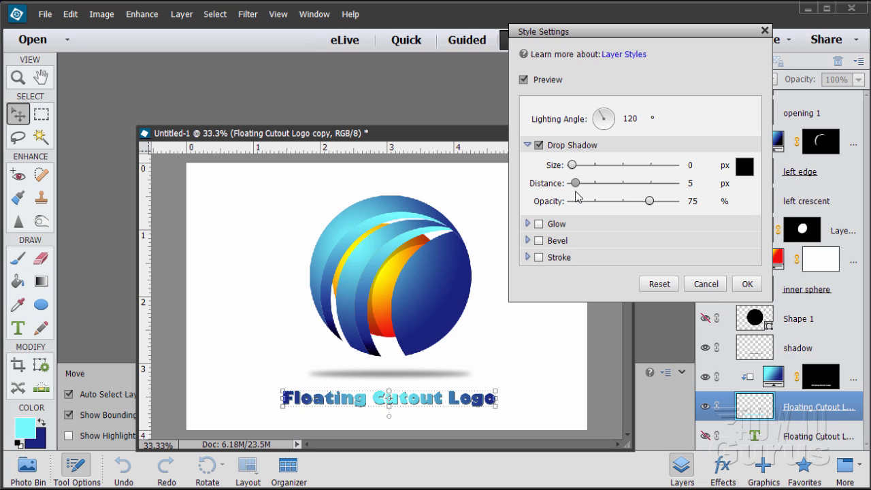
{"action": "left_click", "coordinate": [698, 184]}
{"action": "left_click", "coordinate": [747, 284]}
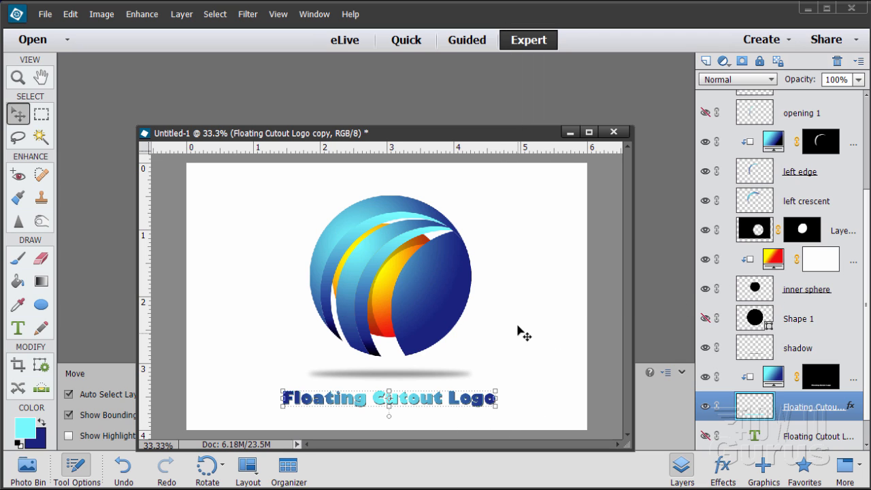
Step: Select the Background layer to view the finished logo without the title's bounding box
{"action": "left_click_drag", "start_coordinate": [385, 136], "coordinate": [331, 29]}
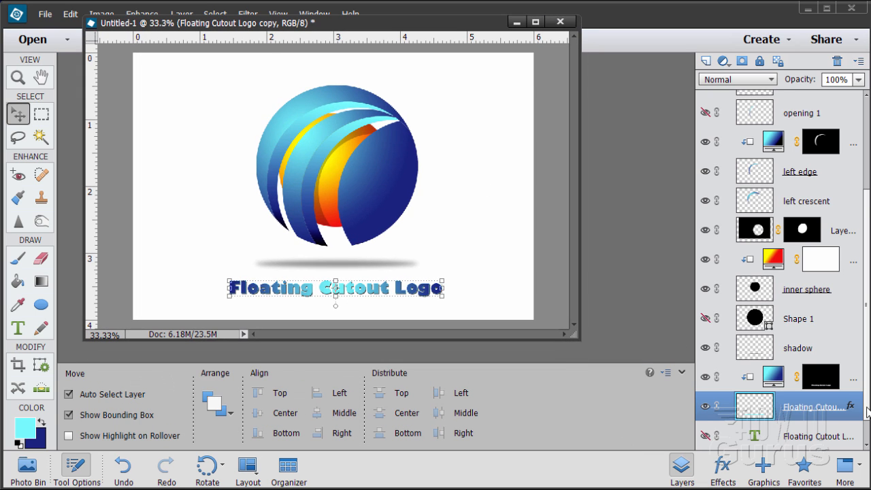
{"action": "scroll", "coordinate": [866, 435], "scroll_direction": "down", "scroll_amount": 1}
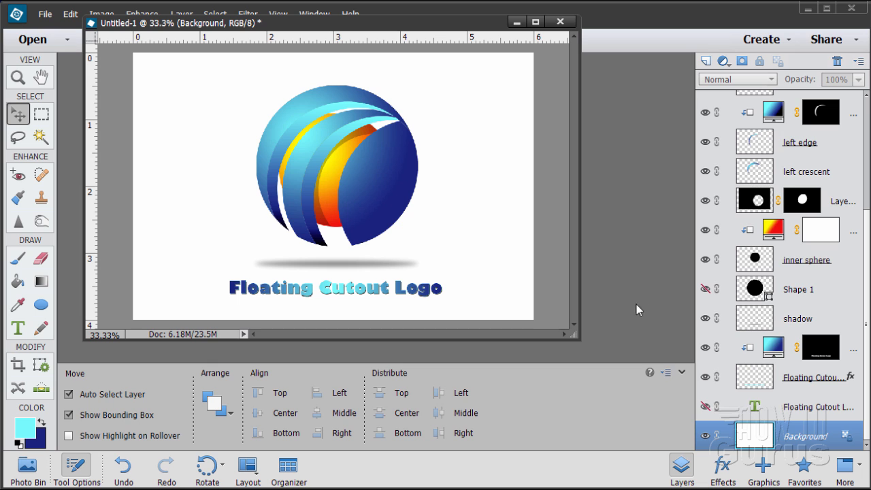
Step: Enlarge the document window and view the whole finished logo at 50% zoom, finishing with the Move tool active
{"action": "left_click_drag", "start_coordinate": [581, 341], "coordinate": [616, 480]}
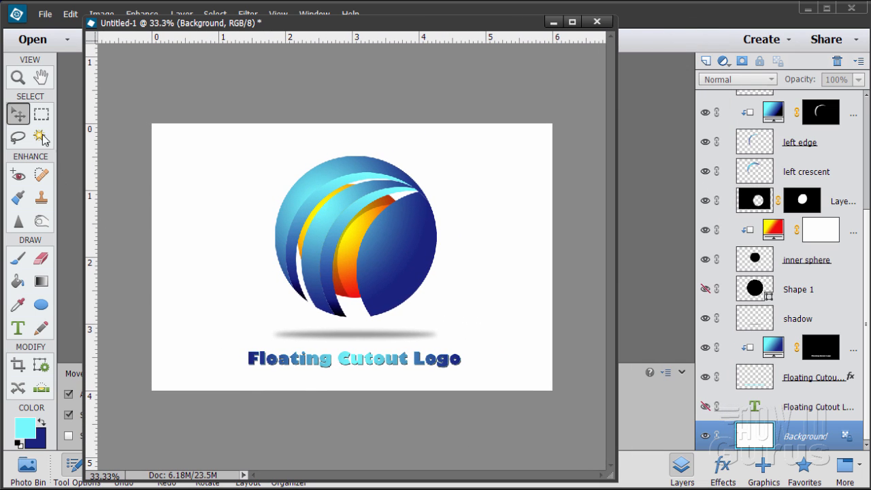
{"action": "left_click", "coordinate": [20, 79]}
{"action": "left_click", "coordinate": [282, 239]}
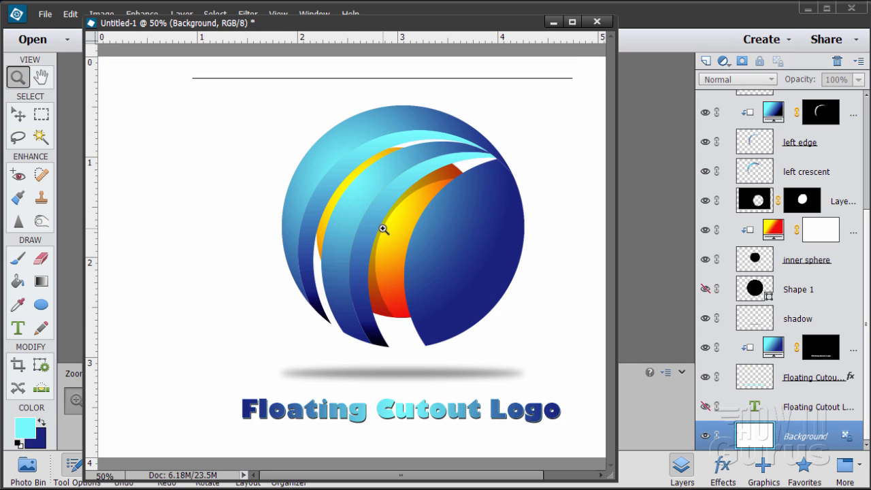
{"action": "left_click", "coordinate": [439, 228]}
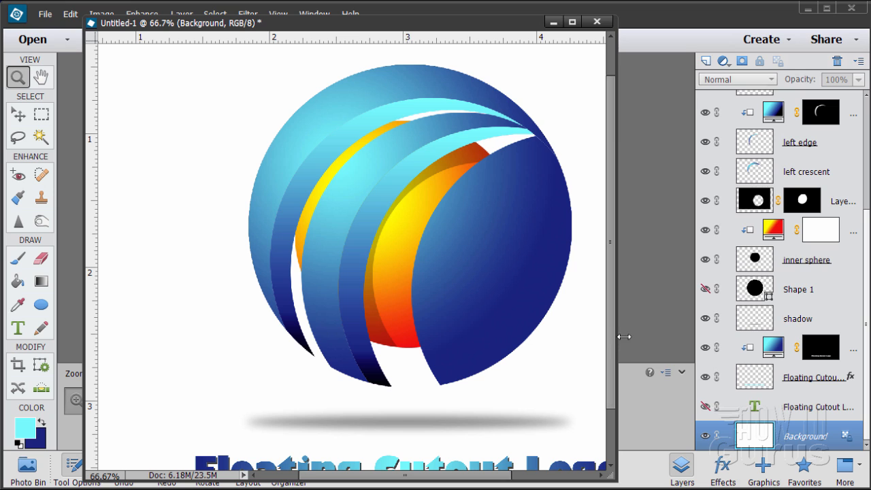
{"action": "left_click_drag", "start_coordinate": [615, 339], "coordinate": [783, 340]}
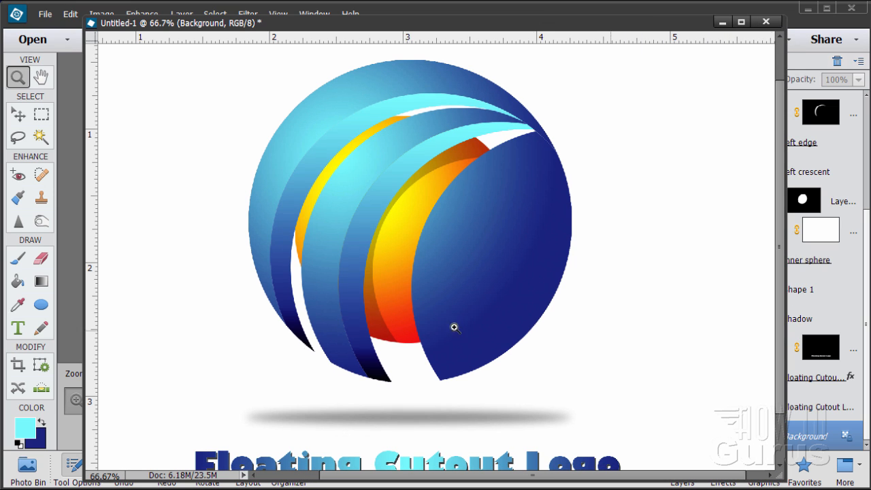
{"action": "left_click", "coordinate": [419, 318], "text": "alt"}
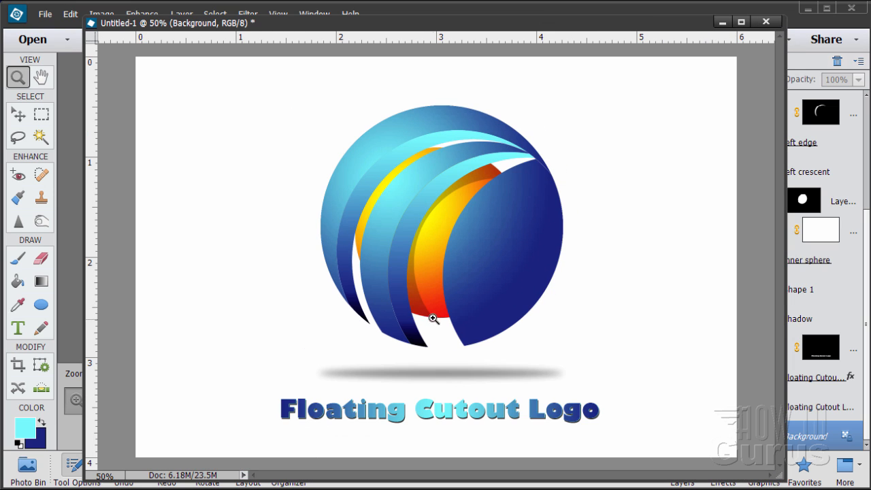
{"action": "left_click", "coordinate": [19, 115]}
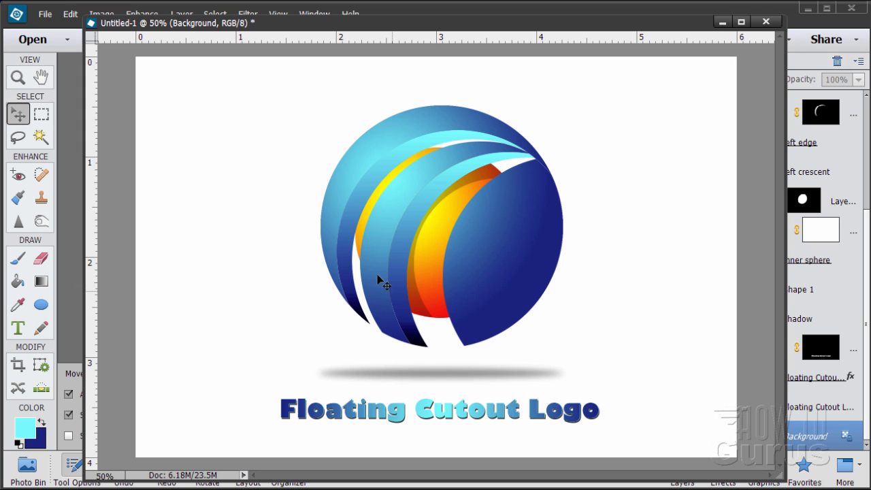